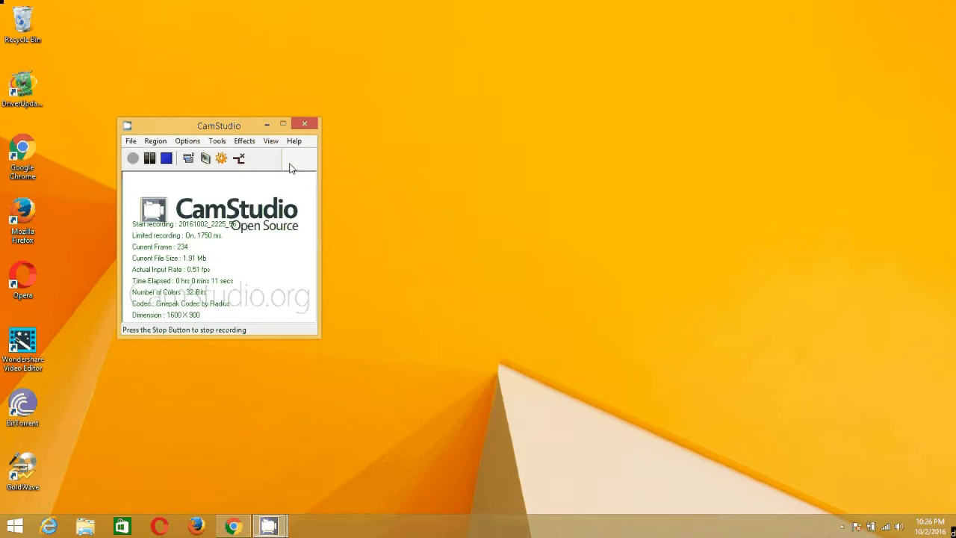
Minimize the CamStudio window and launch Microsoft Word 2010 from the Start screen.
{"action": "left_click", "coordinate": [266, 124]}
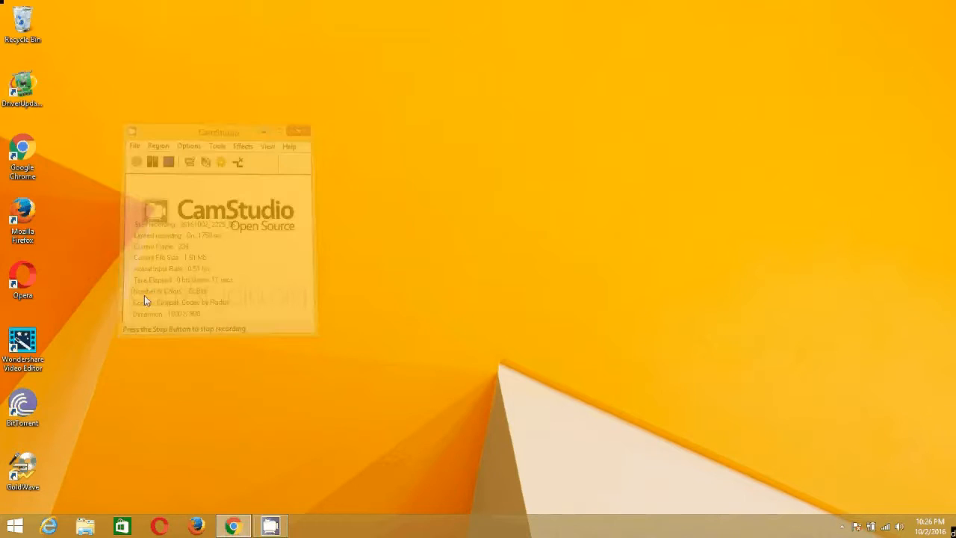
{"action": "key", "text": "super"}
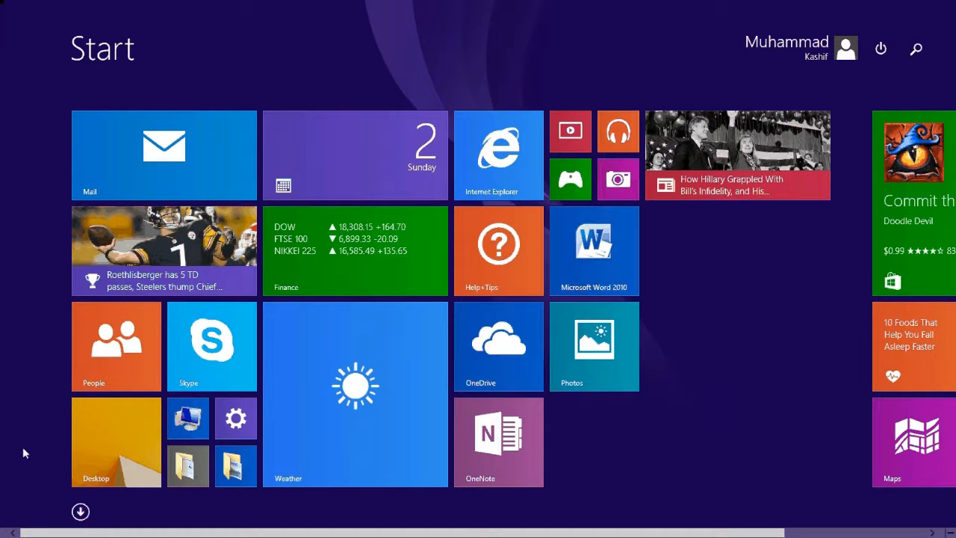
{"action": "mouse_move", "coordinate": [73, 319]}
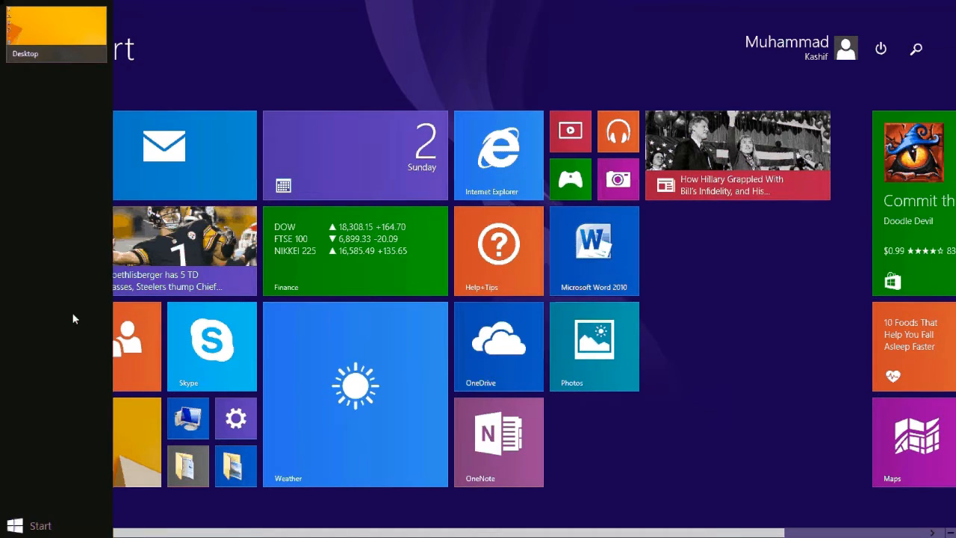
{"action": "scroll", "coordinate": [478, 298], "scroll_direction": "down", "scroll_amount": 2}
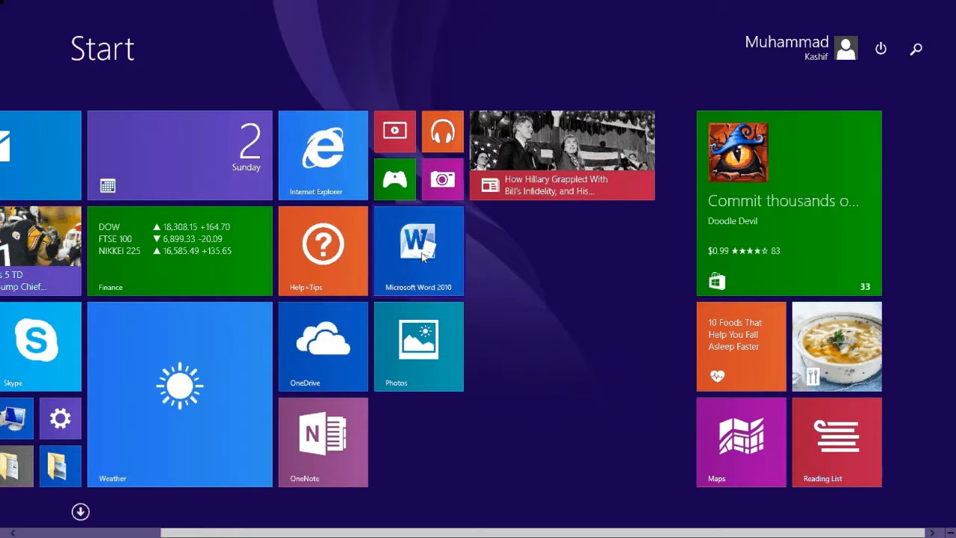
{"action": "left_click", "coordinate": [416, 256]}
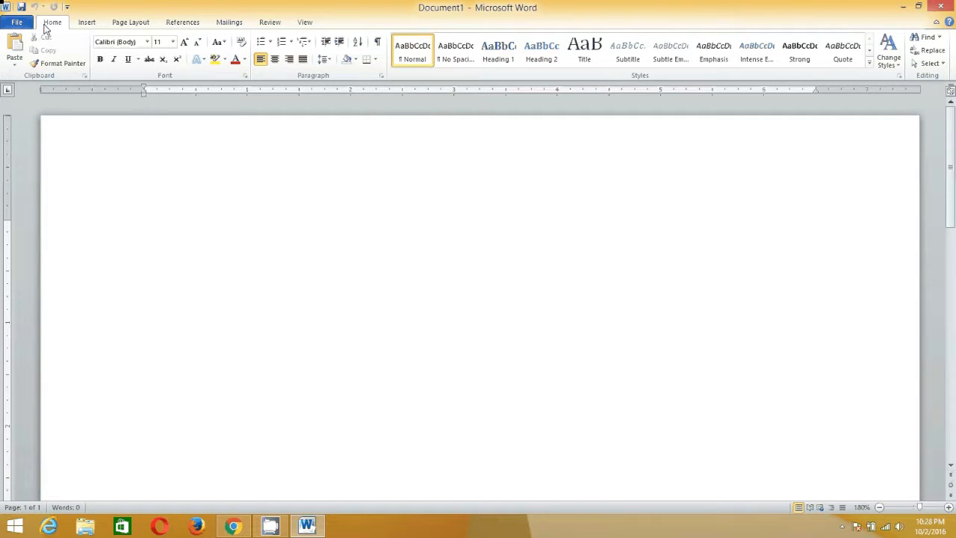
{"action": "left_click", "coordinate": [87, 24]}
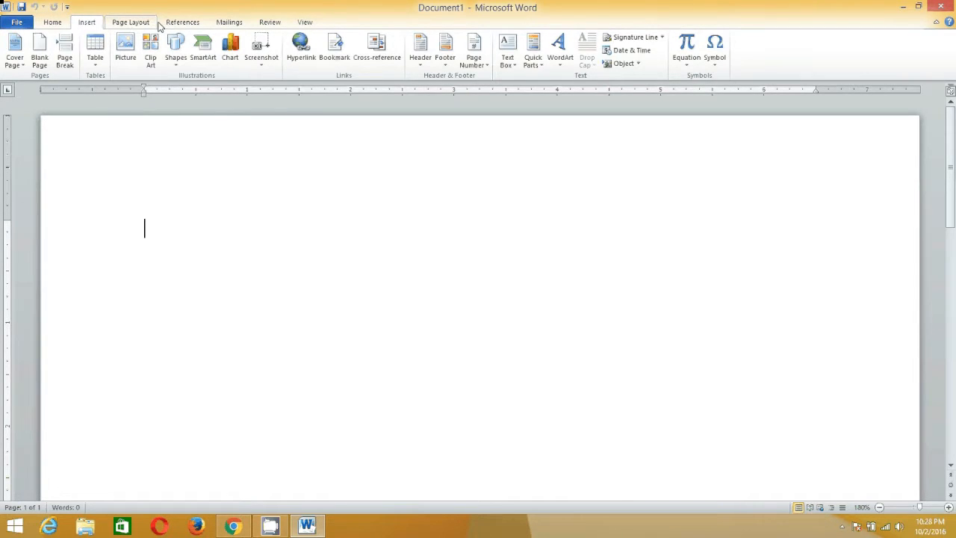
{"action": "left_click", "coordinate": [155, 24]}
{"action": "left_click", "coordinate": [179, 23]}
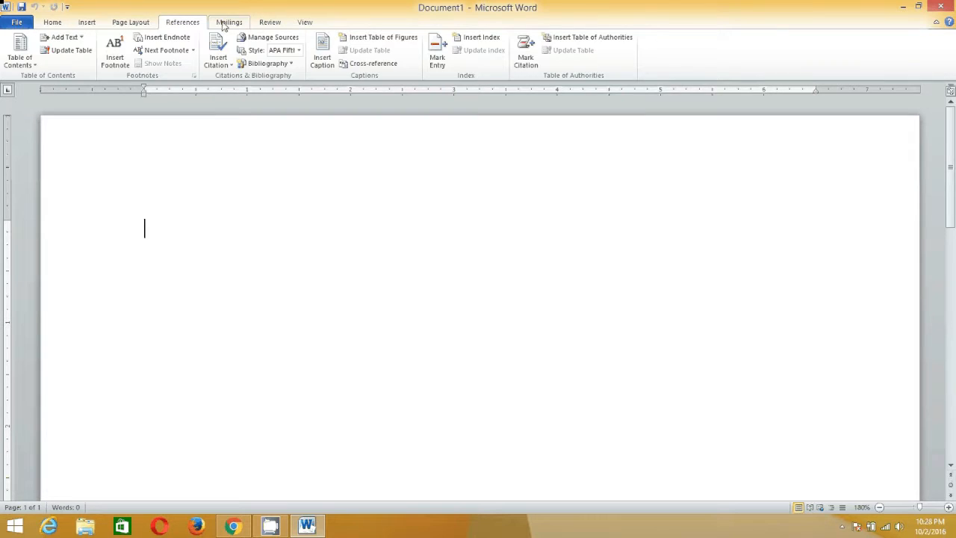
{"action": "left_click", "coordinate": [270, 23]}
{"action": "left_click", "coordinate": [303, 23]}
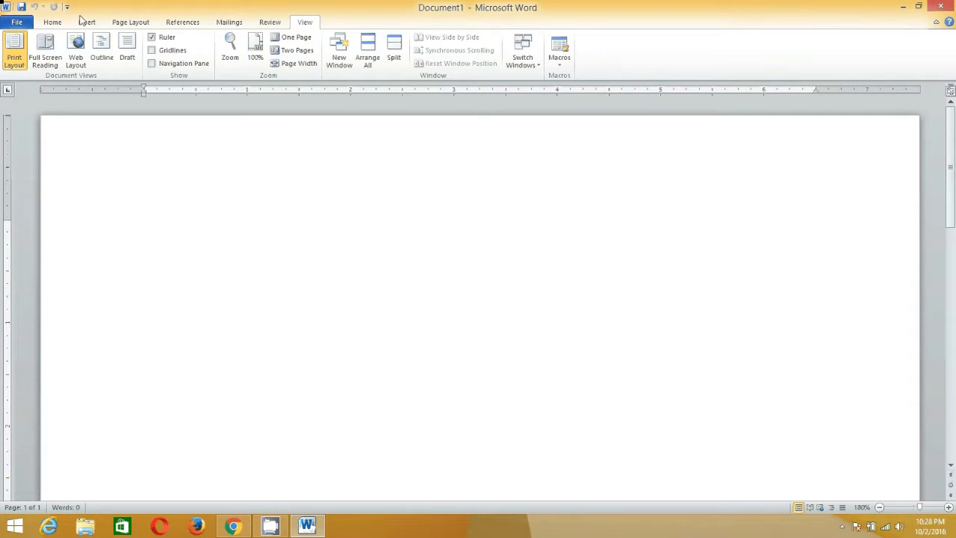
{"action": "left_click", "coordinate": [52, 21]}
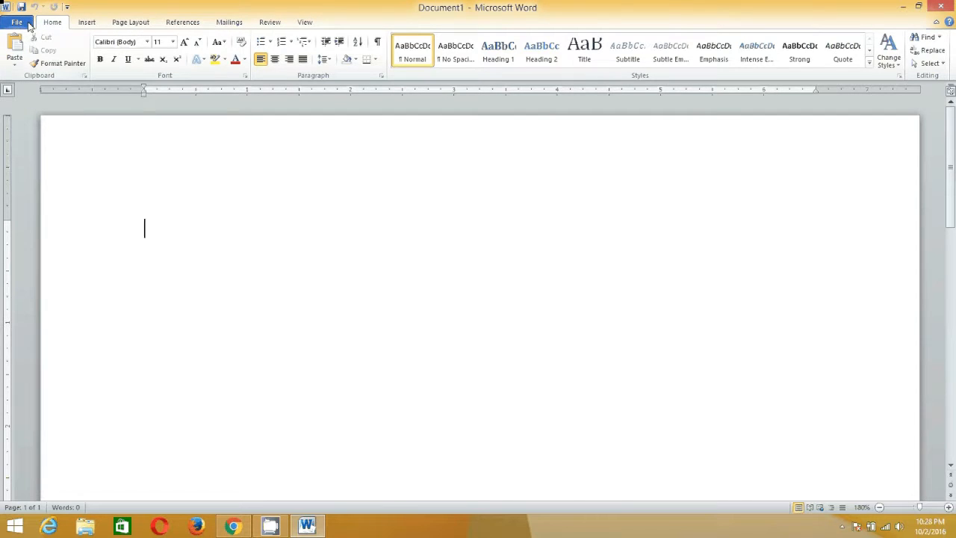
Open the recent document "fortnightly test 2 of class vi and viii".
{"action": "left_click", "coordinate": [17, 23]}
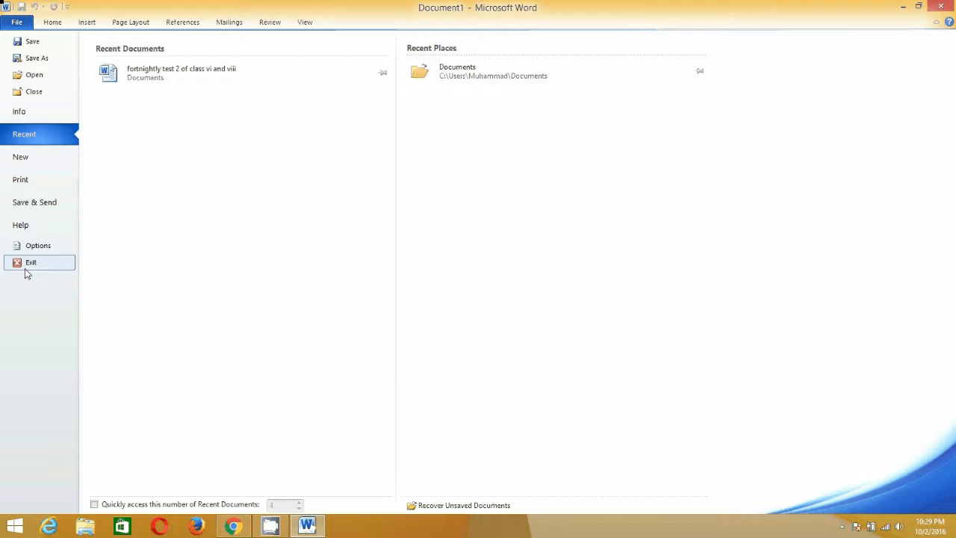
{"action": "left_click", "coordinate": [16, 22]}
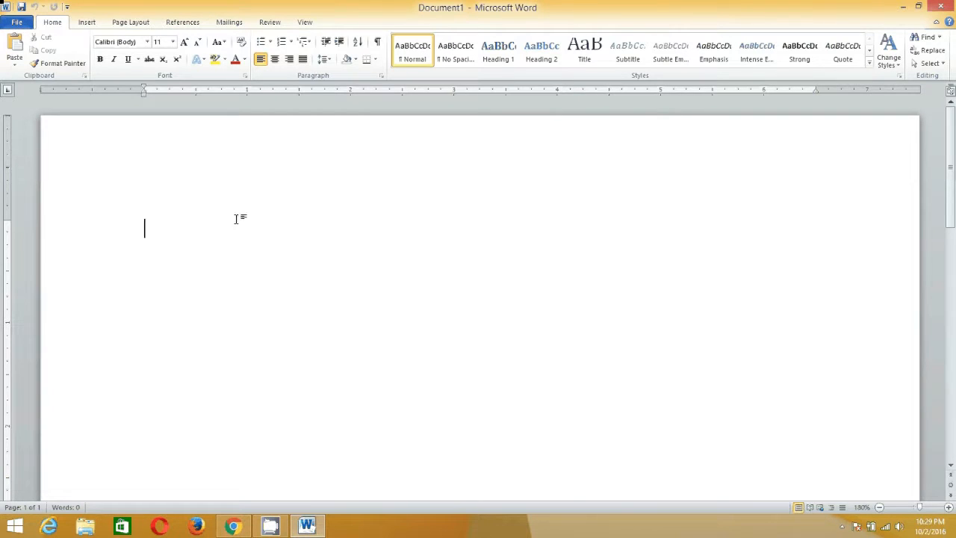
{"action": "left_click", "coordinate": [17, 21]}
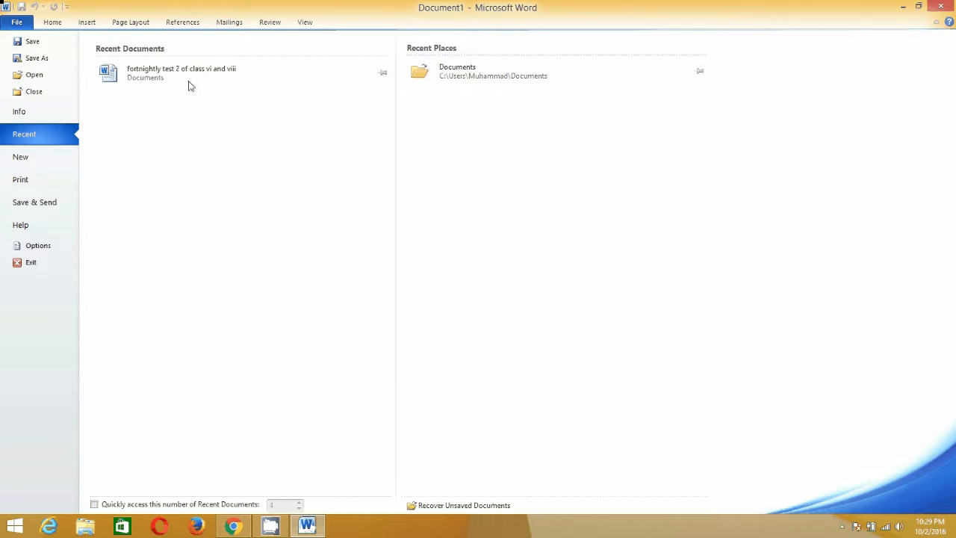
{"action": "left_click", "coordinate": [128, 73]}
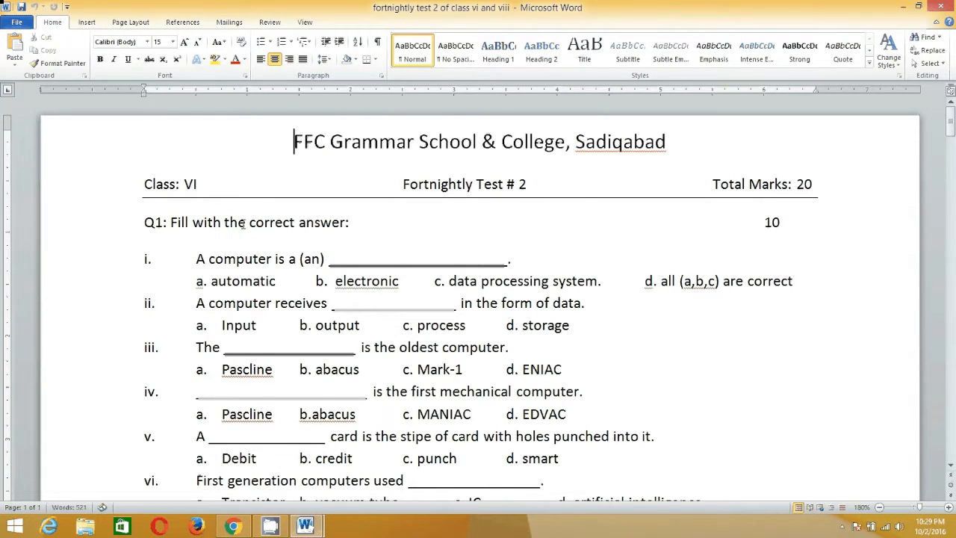
Look through the test paper's questions and the word-matching table, ending back at its heading.
{"action": "scroll", "coordinate": [256, 238], "scroll_direction": "down", "scroll_amount": 20}
{"action": "scroll", "coordinate": [245, 235], "scroll_direction": "down", "scroll_amount": 2}
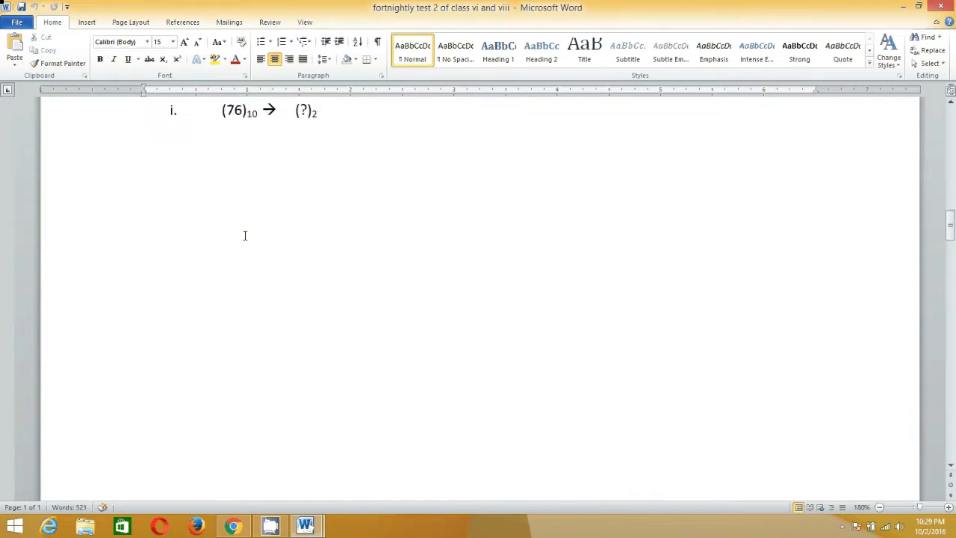
{"action": "scroll", "coordinate": [245, 236], "scroll_direction": "up", "scroll_amount": 4}
{"action": "scroll", "coordinate": [245, 235], "scroll_direction": "up", "scroll_amount": 9}
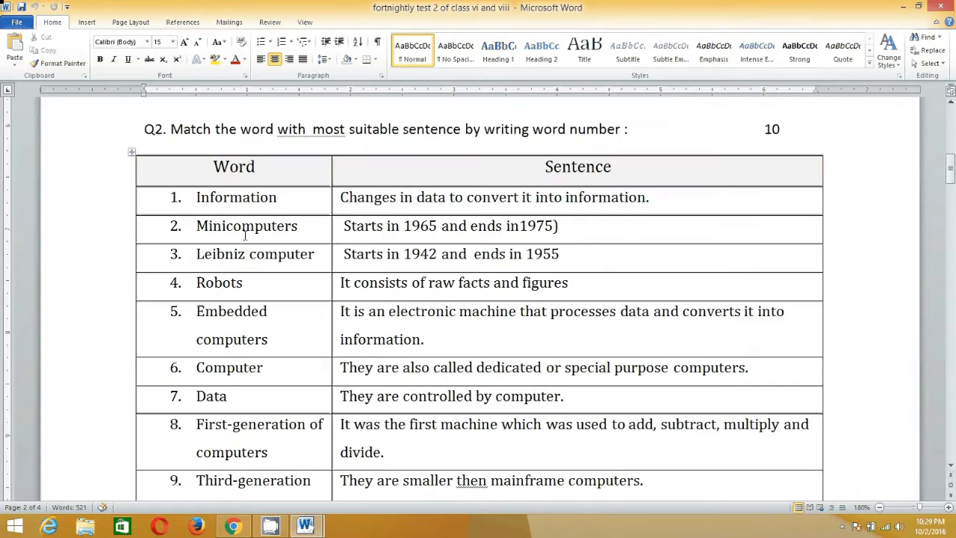
{"action": "scroll", "coordinate": [244, 236], "scroll_direction": "down", "scroll_amount": 6}
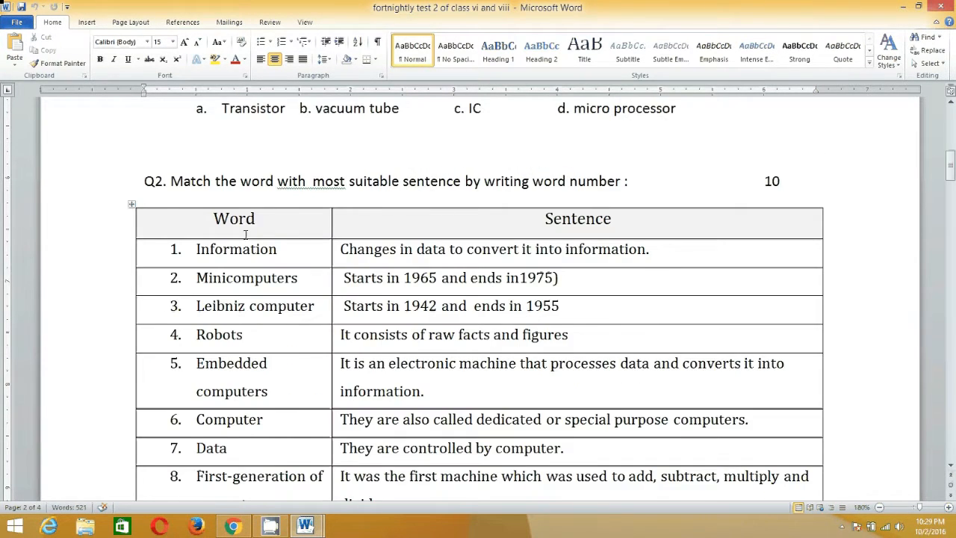
{"action": "scroll", "coordinate": [245, 235], "scroll_direction": "up", "scroll_amount": 6}
{"action": "scroll", "coordinate": [245, 235], "scroll_direction": "down", "scroll_amount": 10}
{"action": "scroll", "coordinate": [245, 235], "scroll_direction": "down", "scroll_amount": 9}
{"action": "scroll", "coordinate": [245, 235], "scroll_direction": "up", "scroll_amount": 3}
{"action": "scroll", "coordinate": [245, 235], "scroll_direction": "up", "scroll_amount": 15}
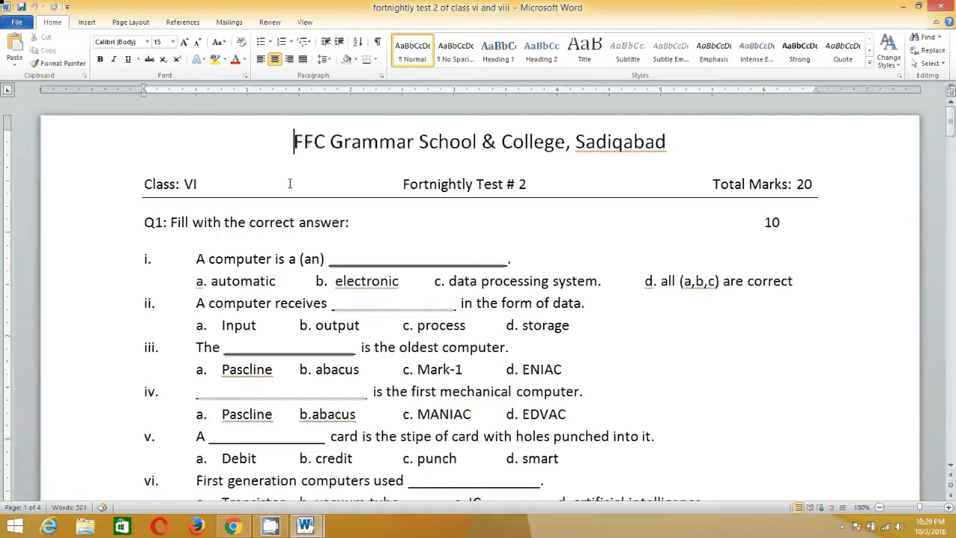
Add a line reading "FFC Grammar School" above the school heading and left-align it.
{"action": "key", "text": "Return"}
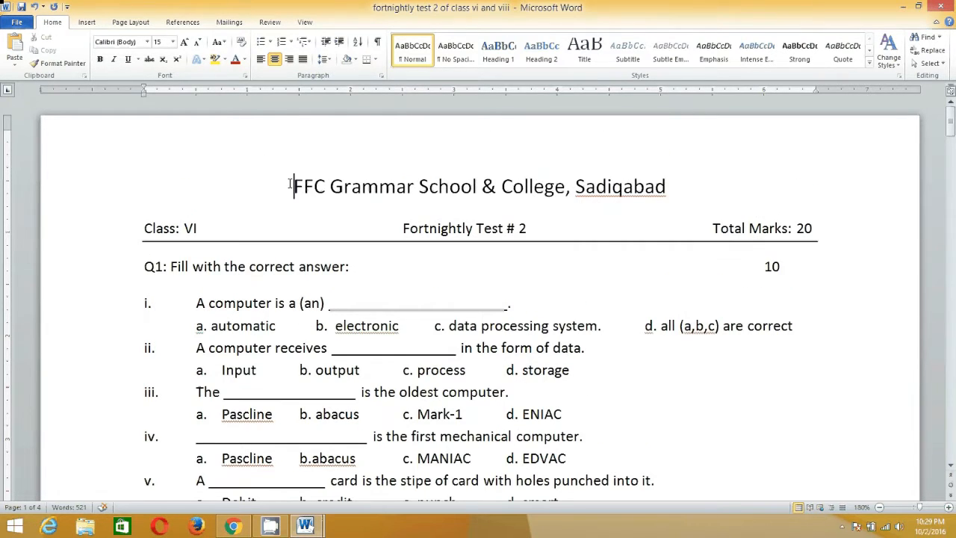
{"action": "key", "text": "Up"}
{"action": "type", "text": "FFC Grammar School"}
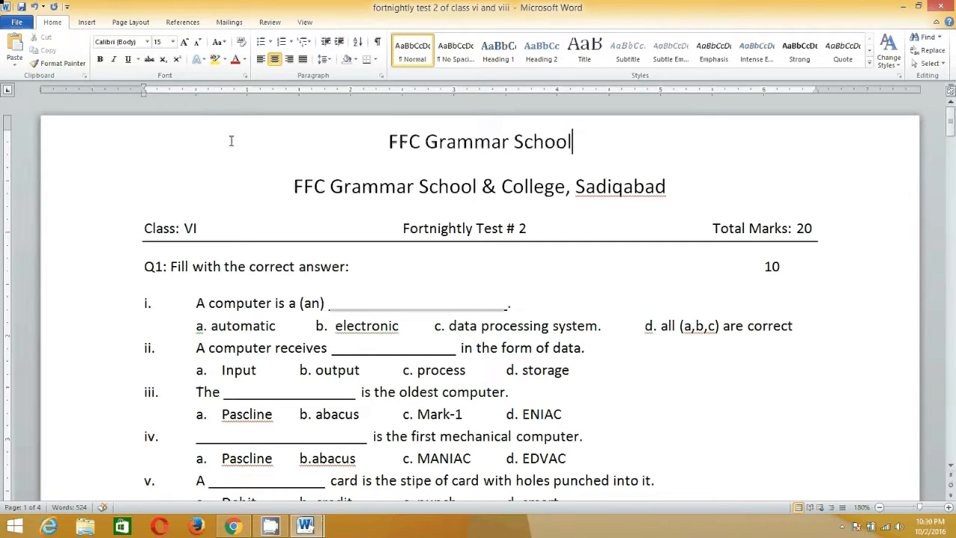
{"action": "key", "text": "ctrl+l"}
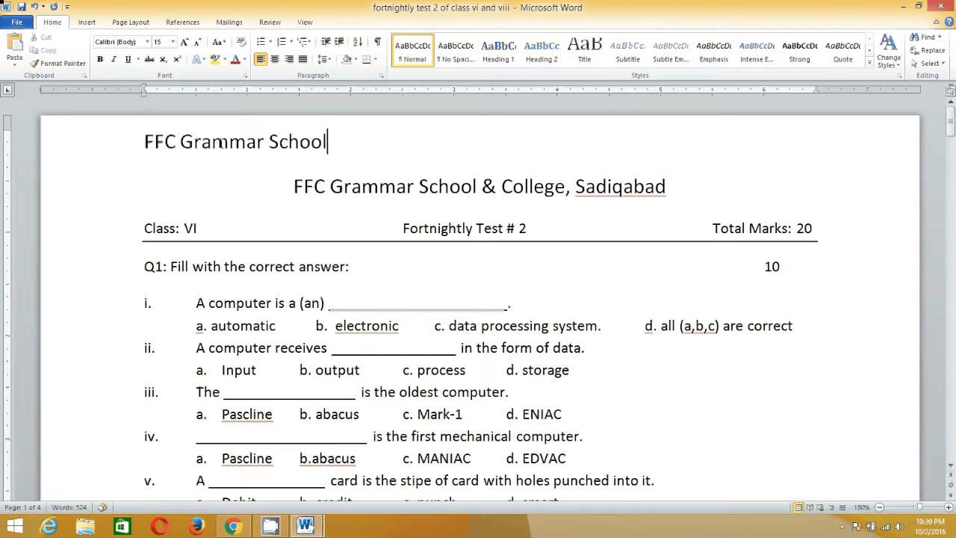
{"action": "left_click", "coordinate": [376, 190]}
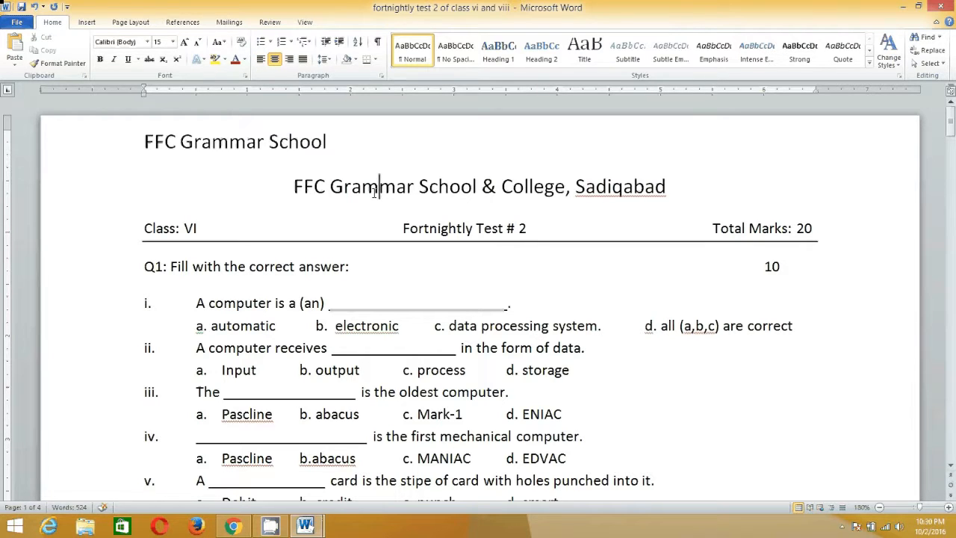
At the end of the new first line, set the font size to 10 and add "FFC Grammar School".
{"action": "left_click", "coordinate": [336, 152]}
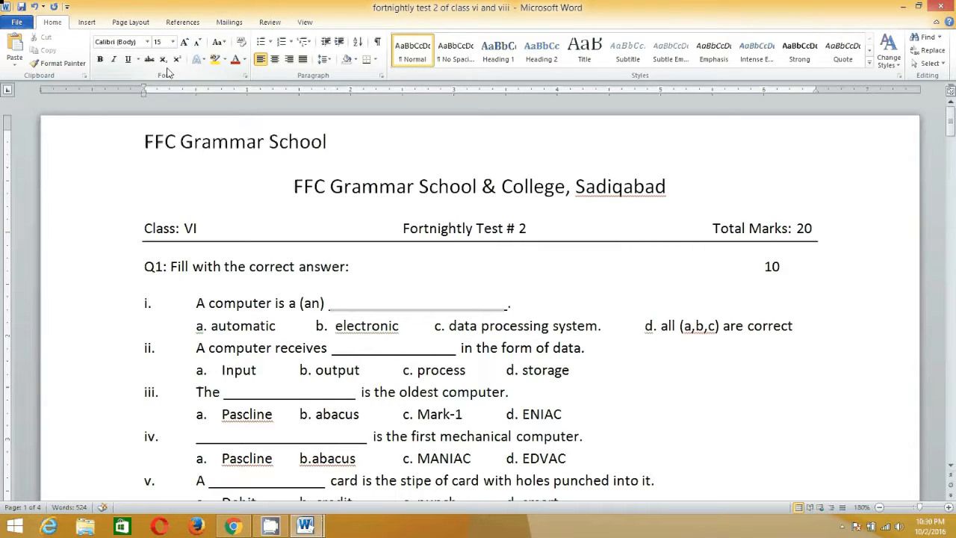
{"action": "left_click", "coordinate": [172, 43]}
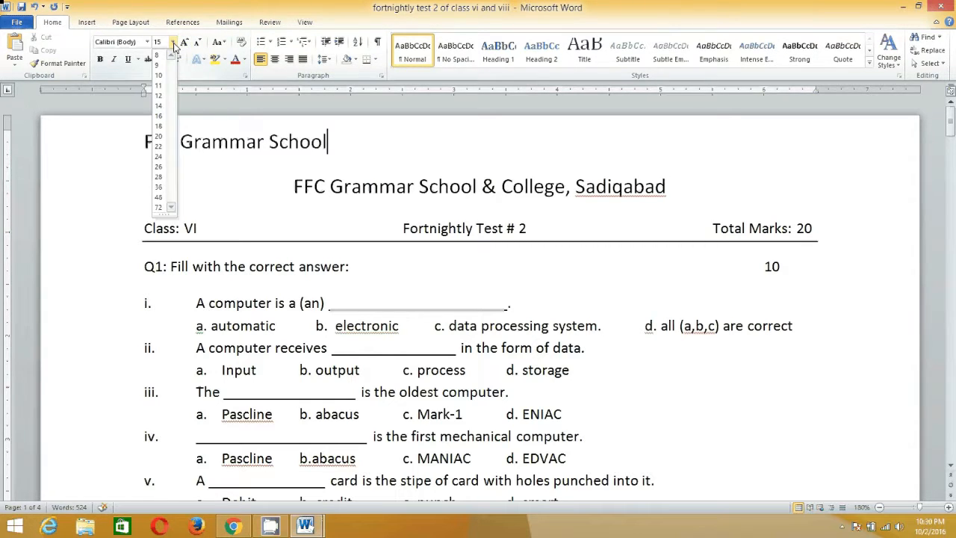
{"action": "left_click", "coordinate": [267, 140]}
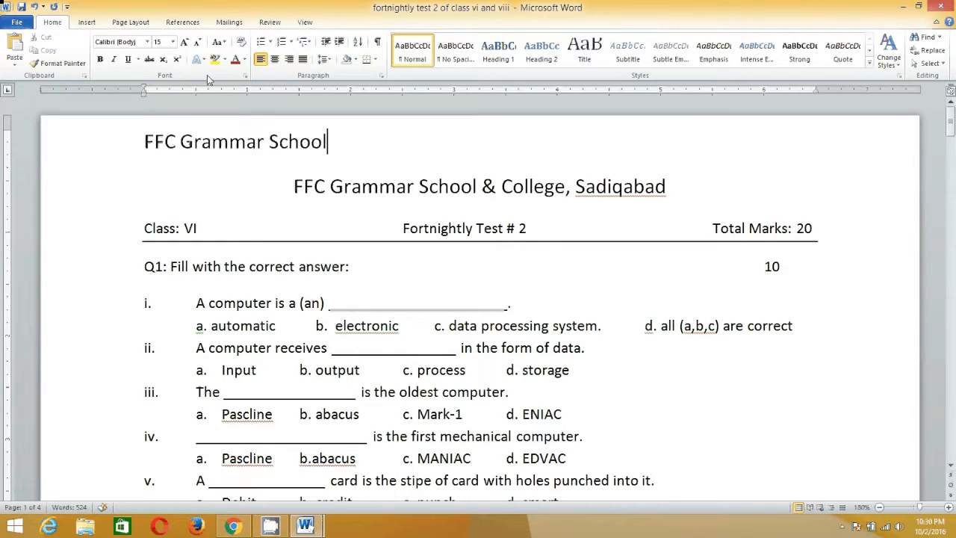
{"action": "left_click", "coordinate": [173, 42]}
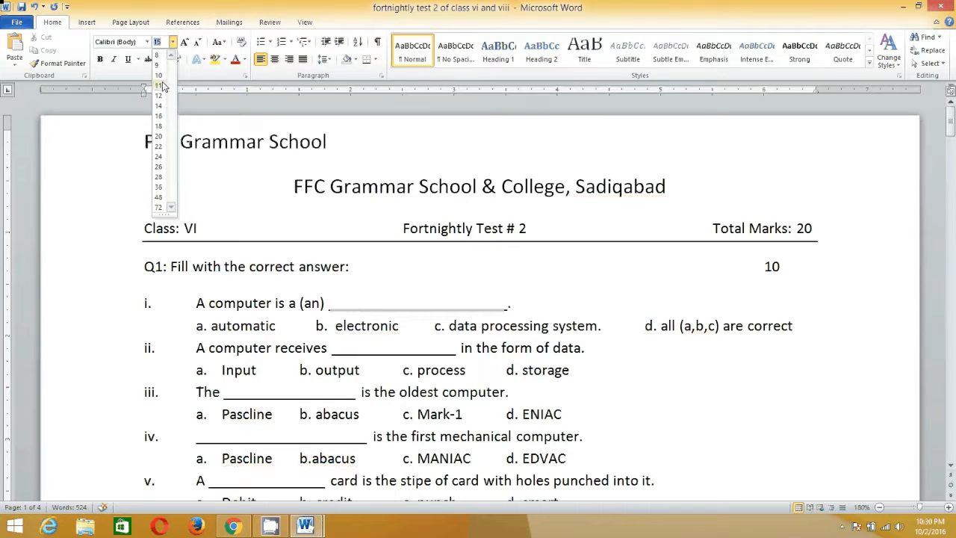
{"action": "left_click", "coordinate": [159, 75]}
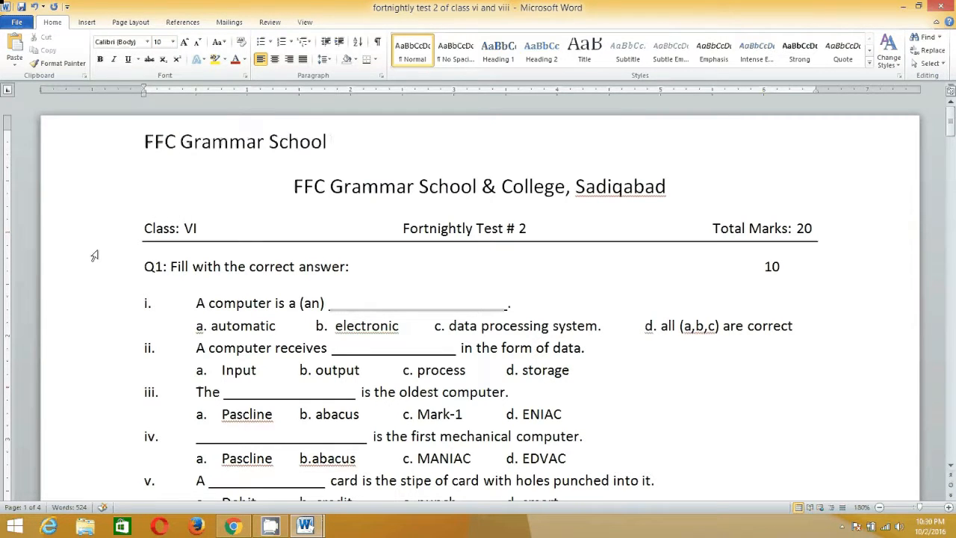
{"action": "type", "text": "FFC Grammar S"}
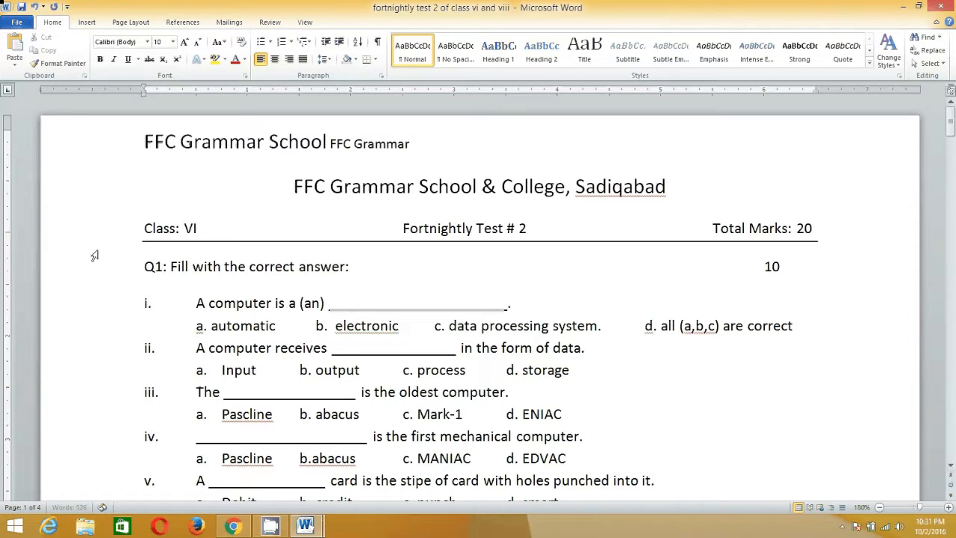
{"action": "type", "text": "chool"}
Remove the size 10 text from the end of the first line.
{"action": "key", "text": "BackSpace"}
{"action": "key", "text": "BackSpace"}
{"action": "key", "text": "BackSpace"}
{"action": "key", "text": "BackSpace"}
{"action": "key", "text": "BackSpace"}
{"action": "key", "text": "BackSpace"}
{"action": "key", "text": "BackSpace"}
{"action": "key", "text": "BackSpace"}
{"action": "key", "text": "BackSpace"}
{"action": "key", "text": "BackSpace"}
{"action": "key", "text": "BackSpace"}
{"action": "key", "text": "BackSpace"}
{"action": "key", "text": "BackSpace"}
{"action": "key", "text": "BackSpace"}
{"action": "key", "text": "BackSpace"}
{"action": "key", "text": "BackSpace"}
{"action": "key", "text": "BackSpace"}
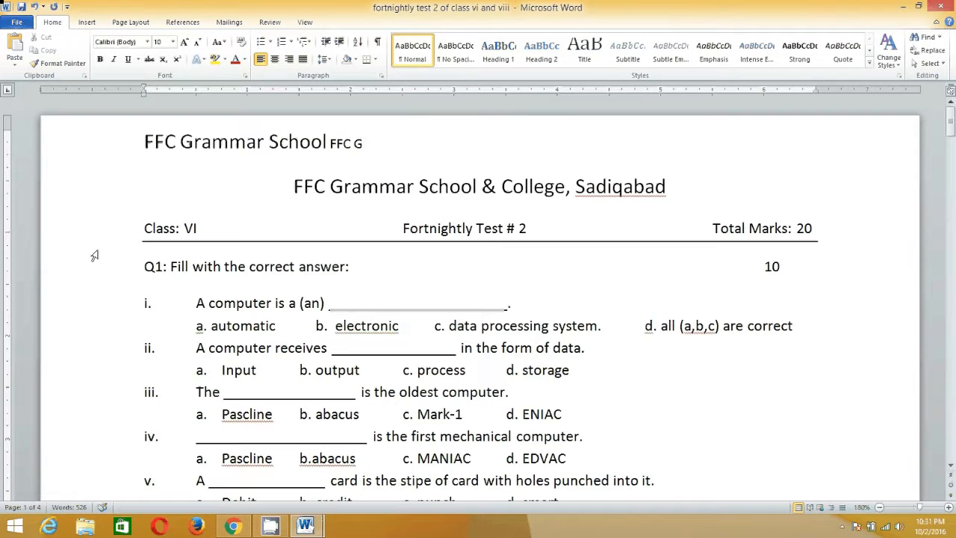
{"action": "key", "text": "BackSpace"}
{"action": "key", "text": "BackSpace"}
Delete "Grammar School" from the first line, leaving only "FFC".
{"action": "key", "text": "Left"}
{"action": "key", "text": "Left"}
{"action": "key", "text": "Left"}
{"action": "key", "text": "Left"}
{"action": "key", "text": "Left"}
{"action": "key", "text": "Left"}
{"action": "key", "text": "Left"}
{"action": "key", "text": "Left"}
{"action": "key", "text": "Left"}
{"action": "key", "text": "Left"}
{"action": "key", "text": "Left"}
{"action": "key", "text": "Left"}
{"action": "key", "text": "Left"}
{"action": "key", "text": "Left"}
{"action": "key", "text": "Left"}
{"action": "key", "text": "Left"}
{"action": "key", "text": "Right"}
{"action": "key", "text": "Right"}
{"action": "key", "text": "Delete"}
{"action": "key", "text": "Delete"}
{"action": "key", "text": "Delete"}
{"action": "key", "text": "Delete"}
{"action": "key", "text": "Delete"}
{"action": "key", "text": "Delete"}
{"action": "key", "text": "Delete"}
{"action": "key", "text": "Delete"}
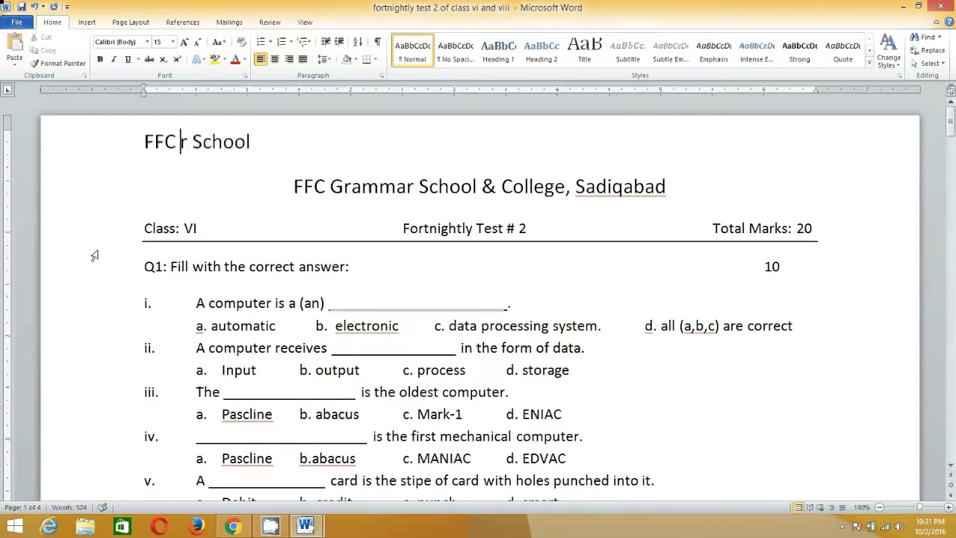
{"action": "key", "text": "Delete"}
{"action": "key", "text": "Delete"}
{"action": "key", "text": "Delete"}
{"action": "key", "text": "Delete"}
{"action": "key", "text": "Delete"}
{"action": "key", "text": "Delete"}
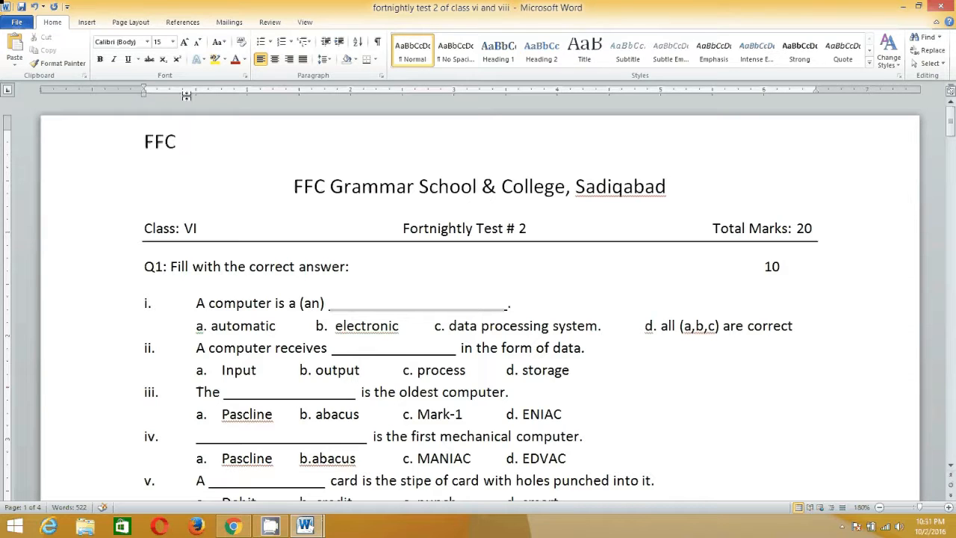
Set the font at the cursor after "FFC" to Arabic Typesetting.
{"action": "left_click", "coordinate": [148, 43]}
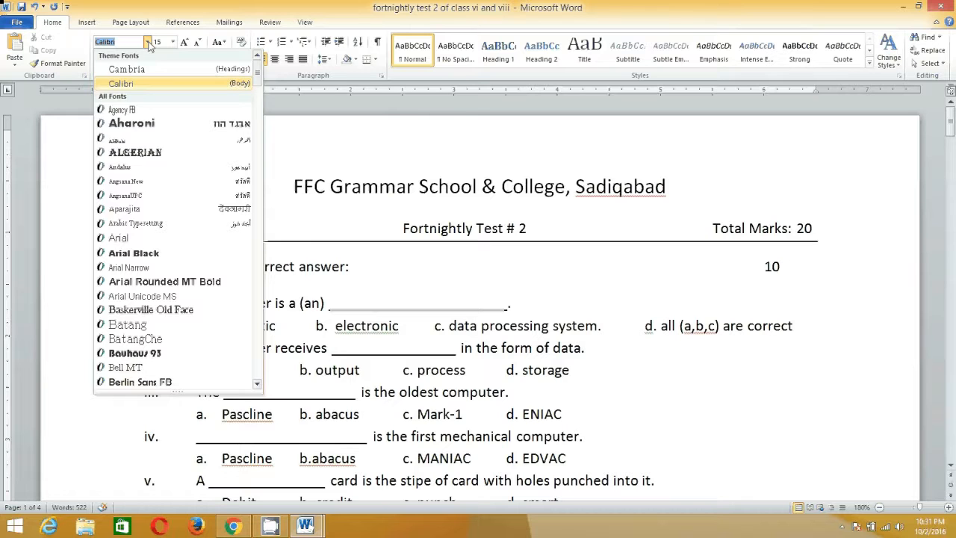
{"action": "left_click", "coordinate": [135, 222]}
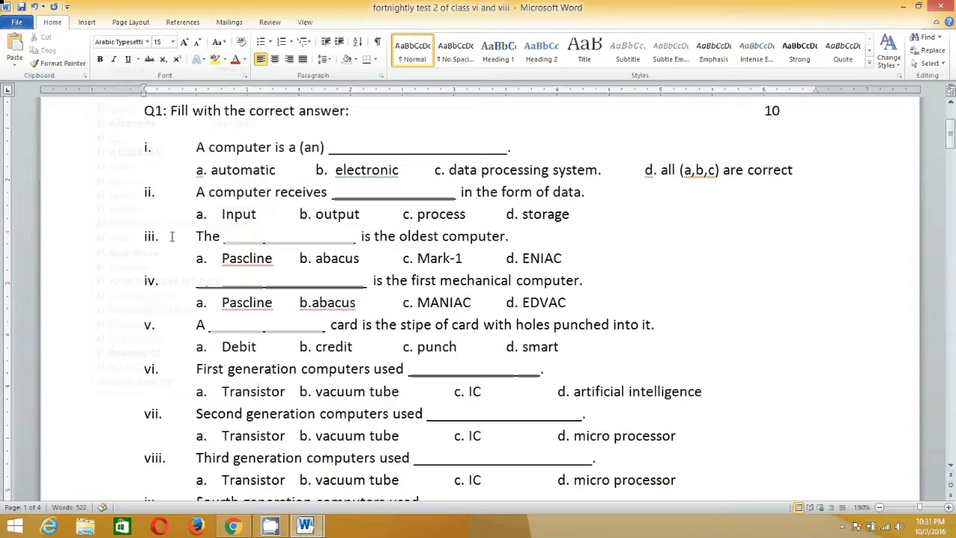
Browse the available fonts for the text at the cursor without choosing one.
{"action": "left_click", "coordinate": [147, 42]}
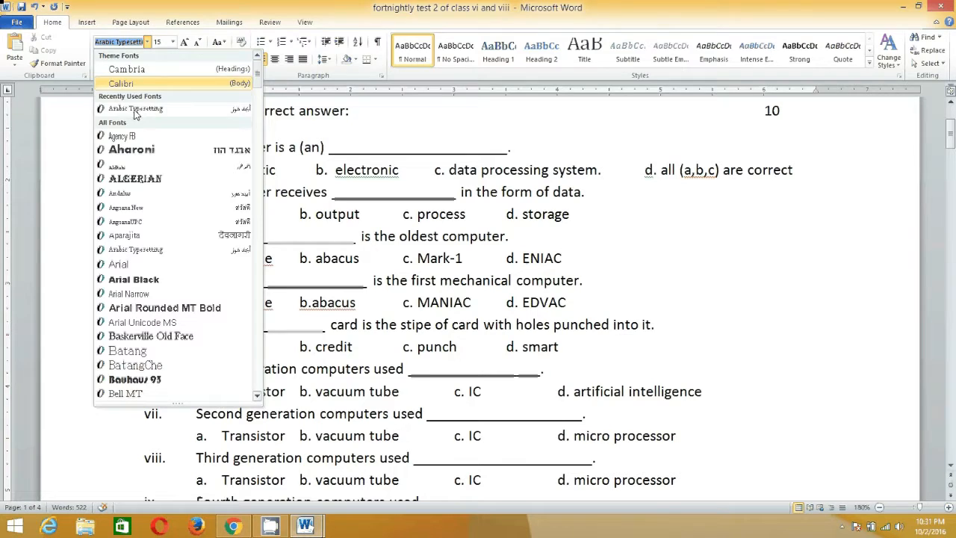
{"action": "scroll", "coordinate": [254, 278], "scroll_direction": "down", "scroll_amount": 5}
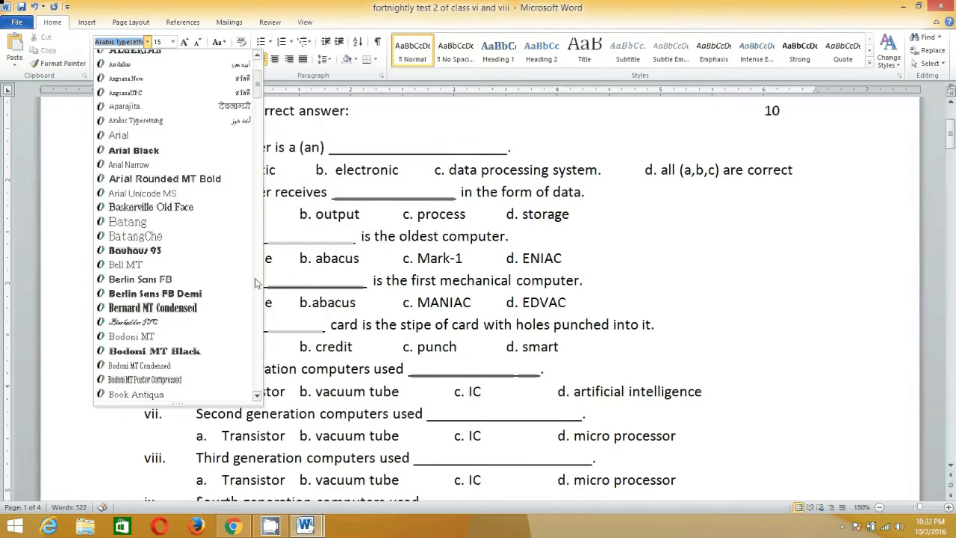
{"action": "scroll", "coordinate": [254, 278], "scroll_direction": "down", "scroll_amount": 20}
{"action": "scroll", "coordinate": [254, 283], "scroll_direction": "down", "scroll_amount": 8}
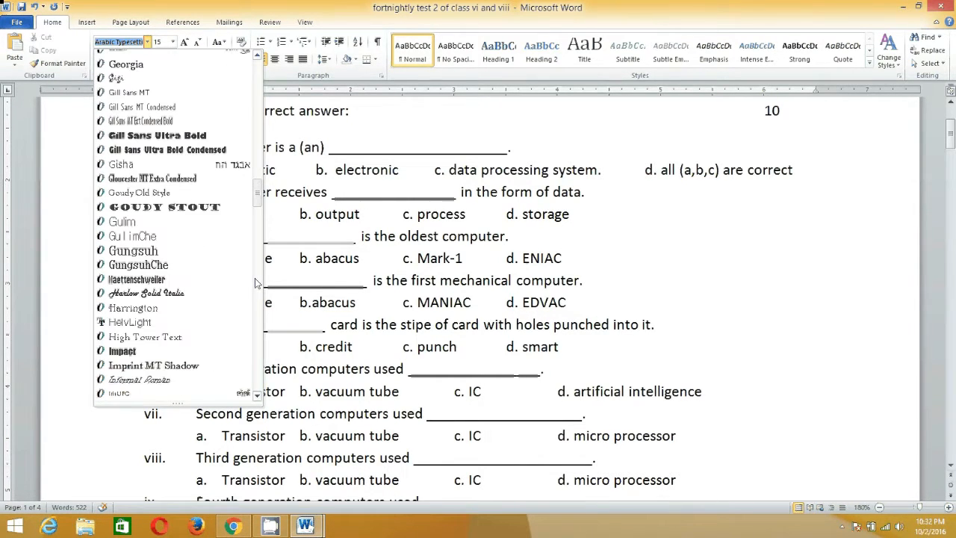
{"action": "scroll", "coordinate": [254, 284], "scroll_direction": "down", "scroll_amount": 8}
{"action": "scroll", "coordinate": [255, 283], "scroll_direction": "down", "scroll_amount": 8}
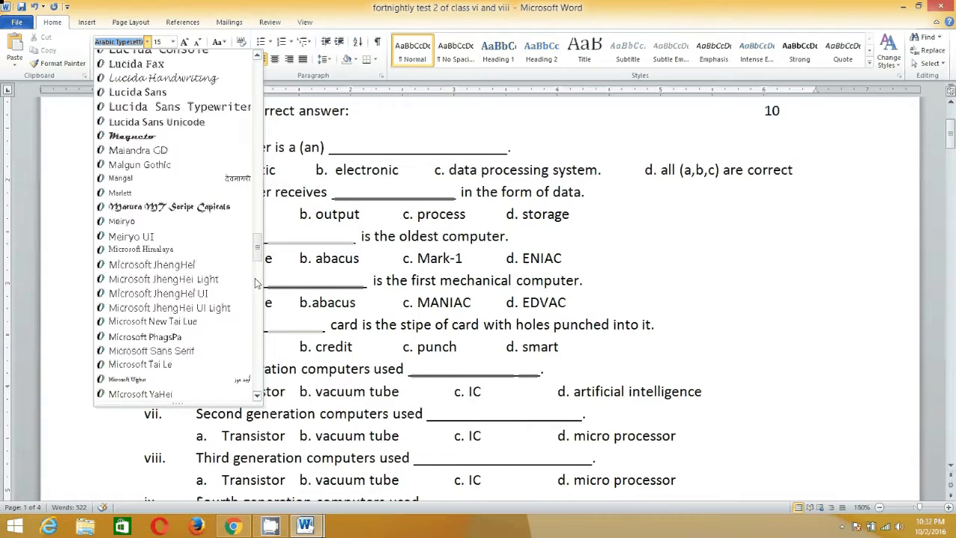
{"action": "scroll", "coordinate": [254, 283], "scroll_direction": "down", "scroll_amount": 8}
{"action": "scroll", "coordinate": [198, 306], "scroll_direction": "up", "scroll_amount": 7}
{"action": "scroll", "coordinate": [198, 306], "scroll_direction": "up", "scroll_amount": 20}
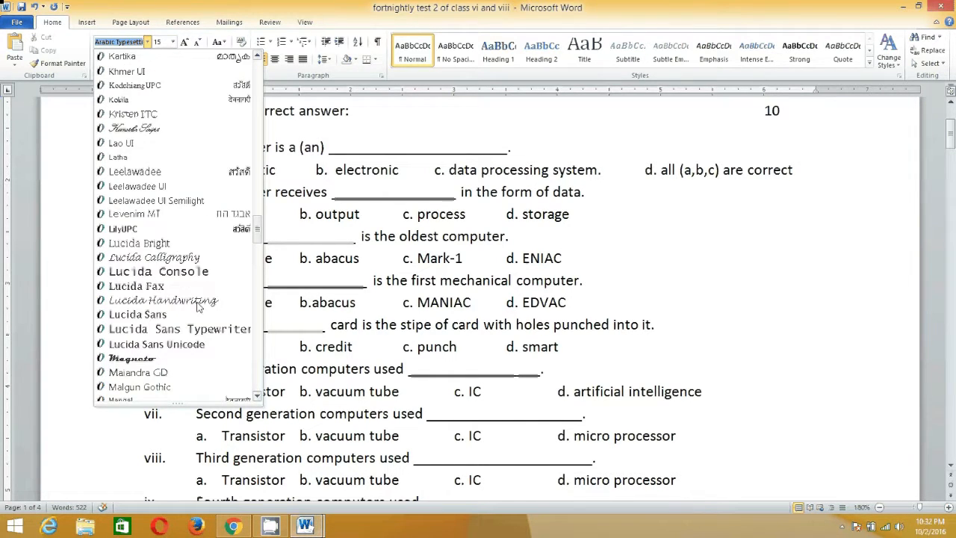
{"action": "scroll", "coordinate": [198, 306], "scroll_direction": "up", "scroll_amount": 6}
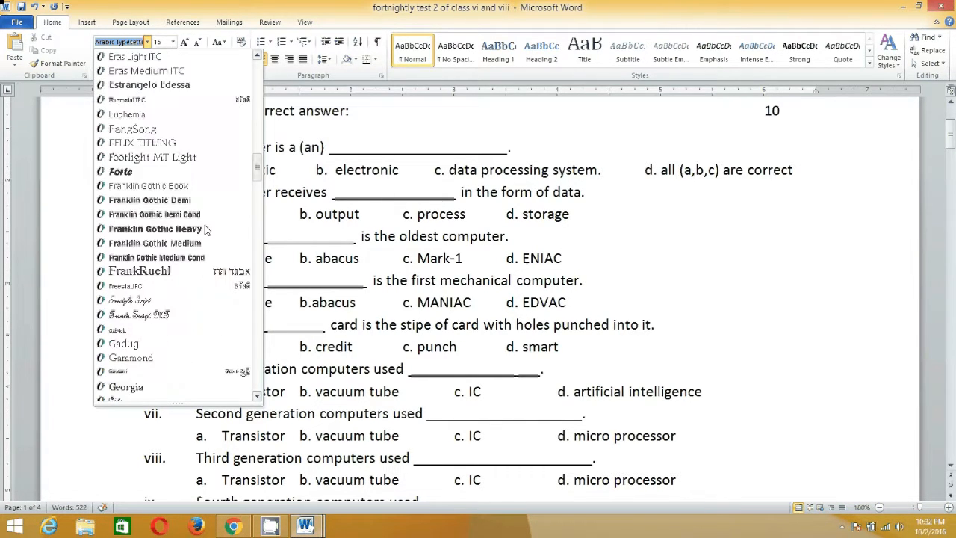
{"action": "scroll", "coordinate": [171, 156], "scroll_direction": "up", "scroll_amount": 3}
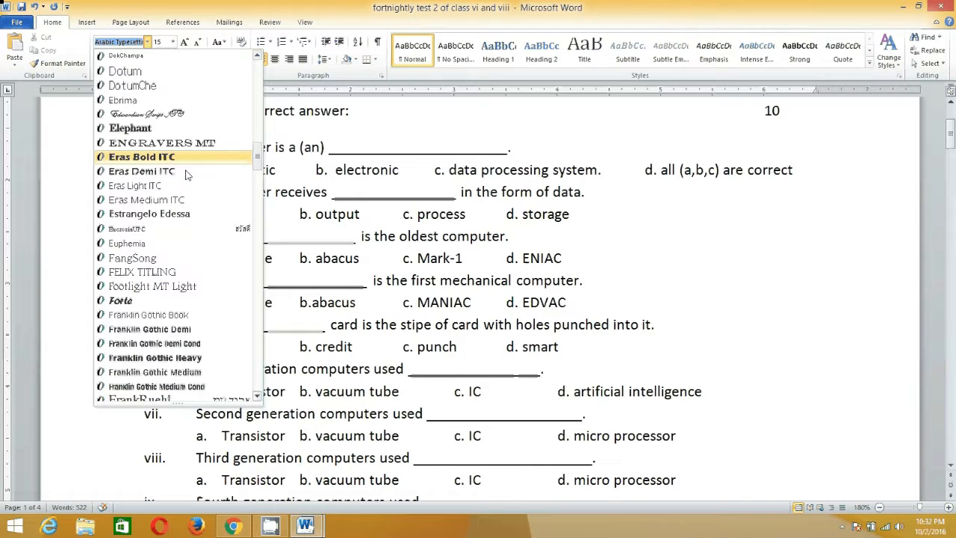
{"action": "left_click", "coordinate": [366, 150]}
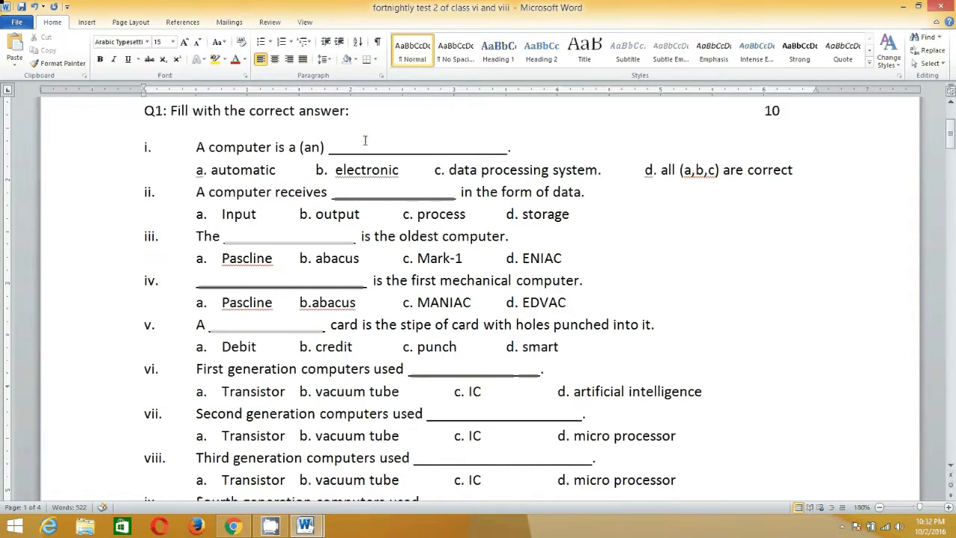
After "FFC" in the first line, set the font to Aharoni and add "FFC Grammar School".
{"action": "scroll", "coordinate": [305, 216], "scroll_direction": "up", "scroll_amount": 3}
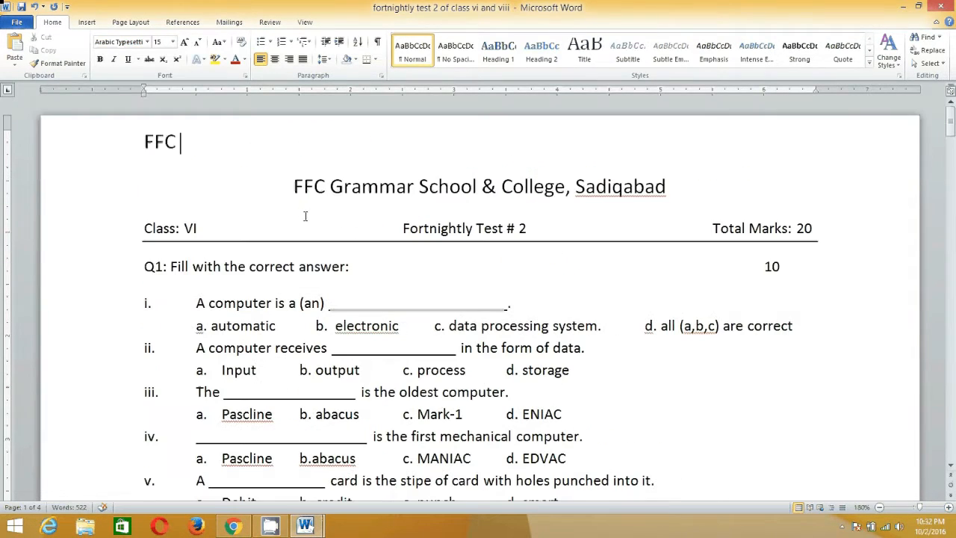
{"action": "left_click", "coordinate": [147, 42]}
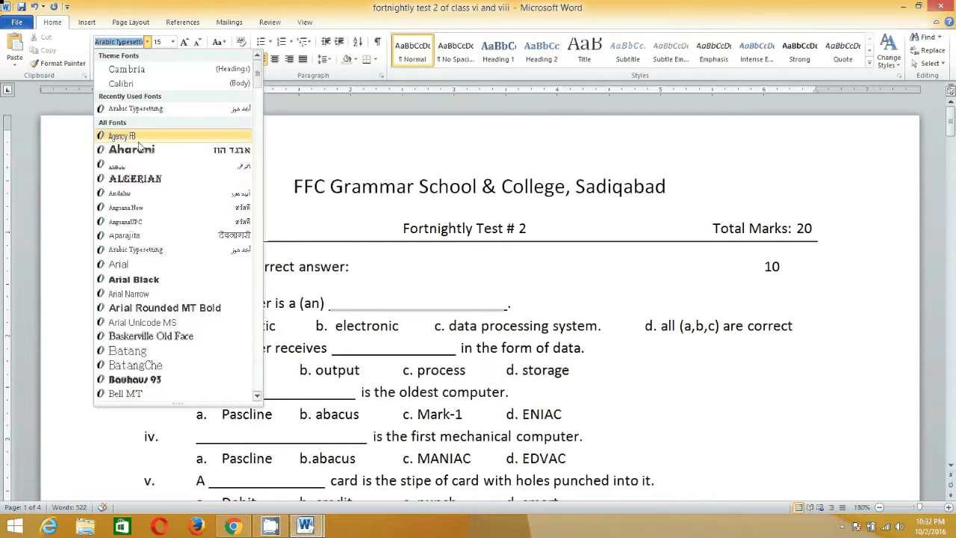
{"action": "left_click", "coordinate": [160, 149]}
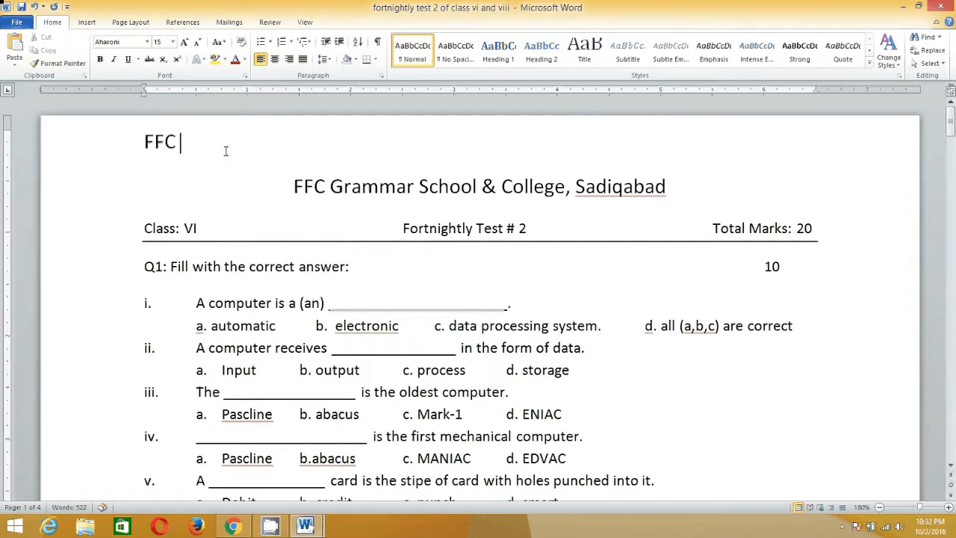
{"action": "type", "text": "FFC"}
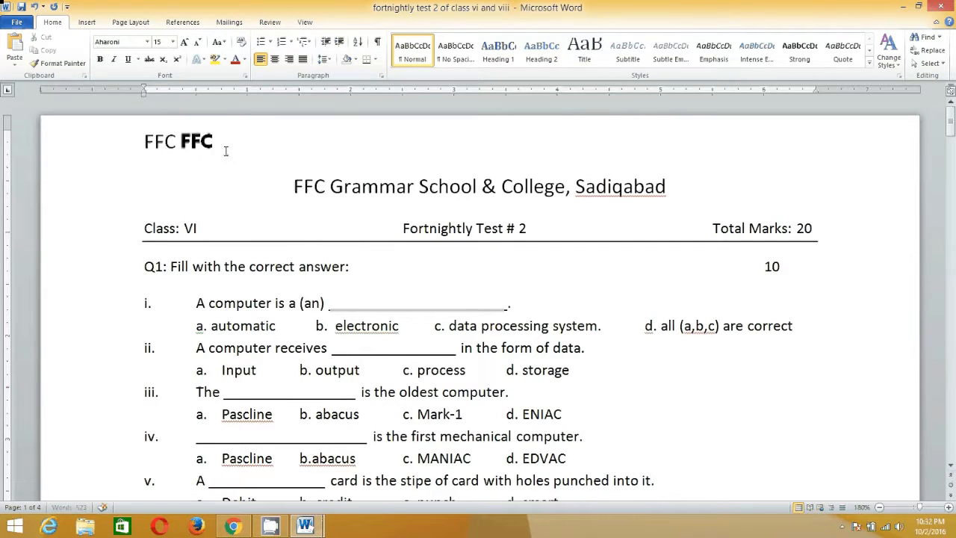
{"action": "type", "text": " Grammar School"}
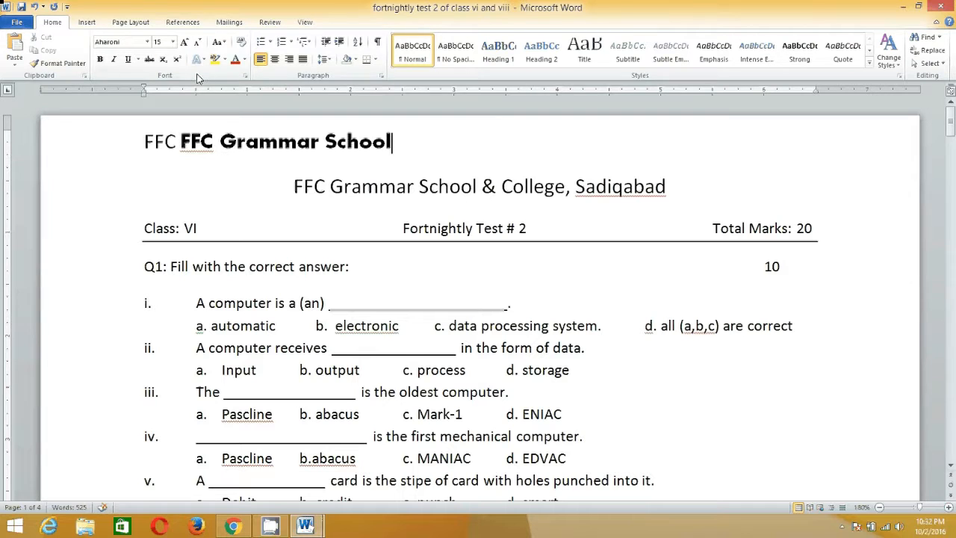
At the end of the first line, set the font to Blackadder ITC and add another "FFC Grammar School".
{"action": "left_click", "coordinate": [147, 42]}
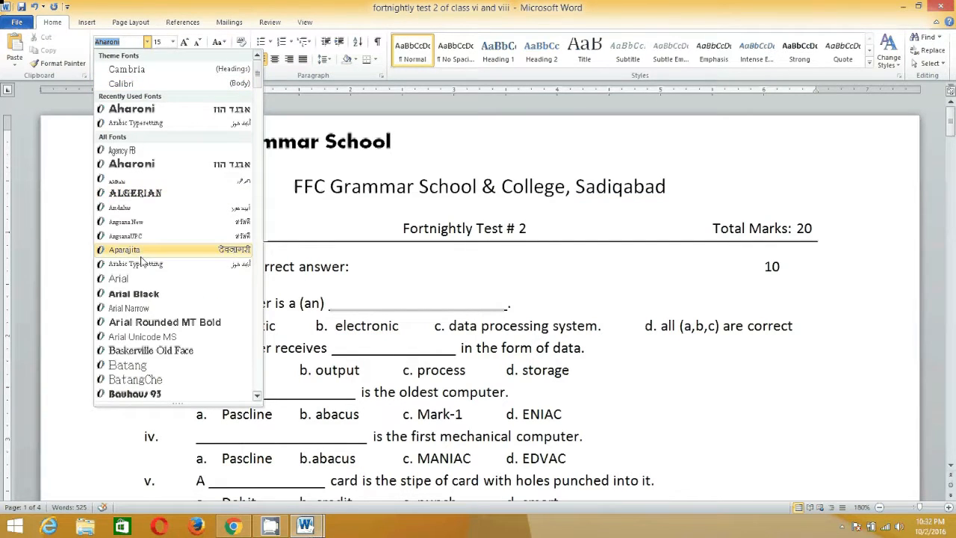
{"action": "scroll", "coordinate": [147, 351], "scroll_direction": "down", "scroll_amount": 4}
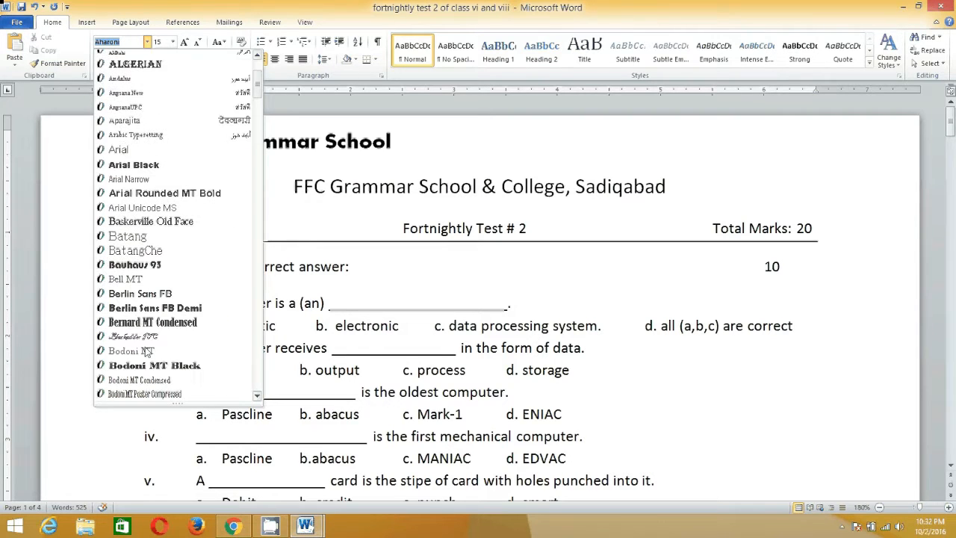
{"action": "left_click", "coordinate": [146, 339]}
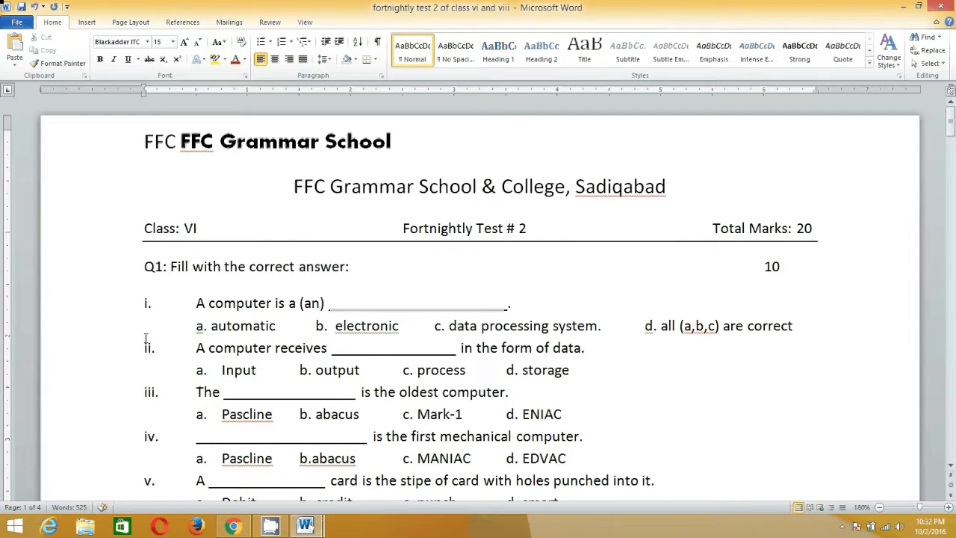
{"action": "type", "text": "FFC G"}
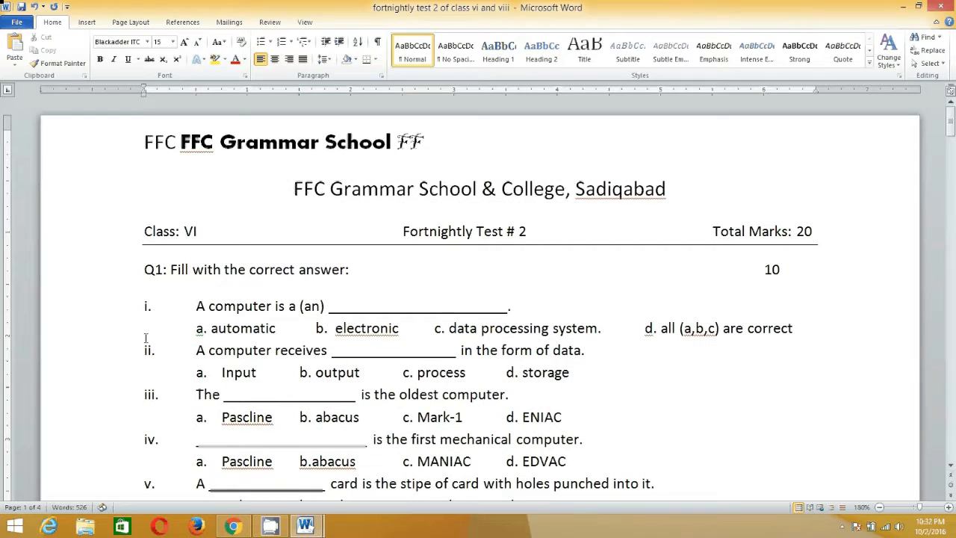
{"action": "type", "text": "rammar School"}
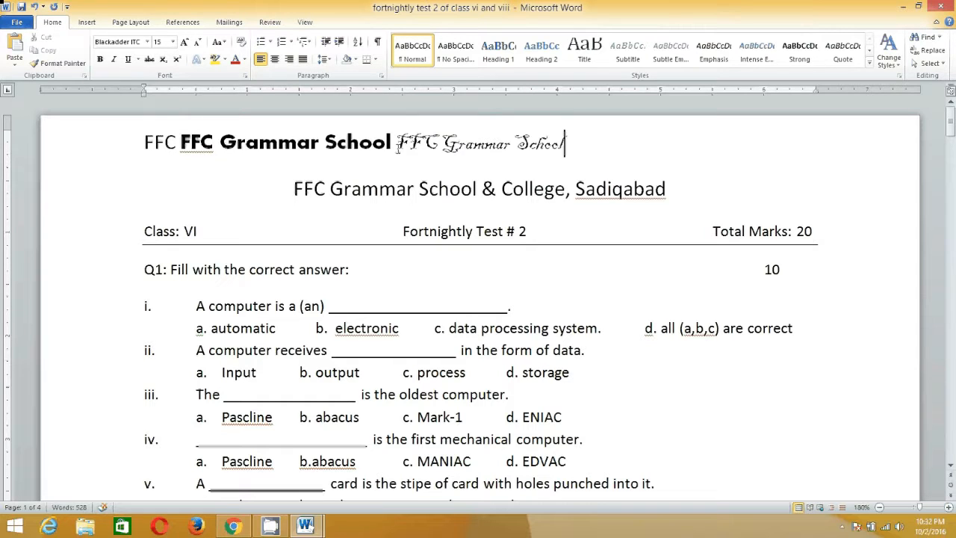
Change the first line's opening text "FFC FFC Grammar School" to Arial at font size 10.
{"action": "left_click_drag", "start_coordinate": [144, 142], "coordinate": [396, 149]}
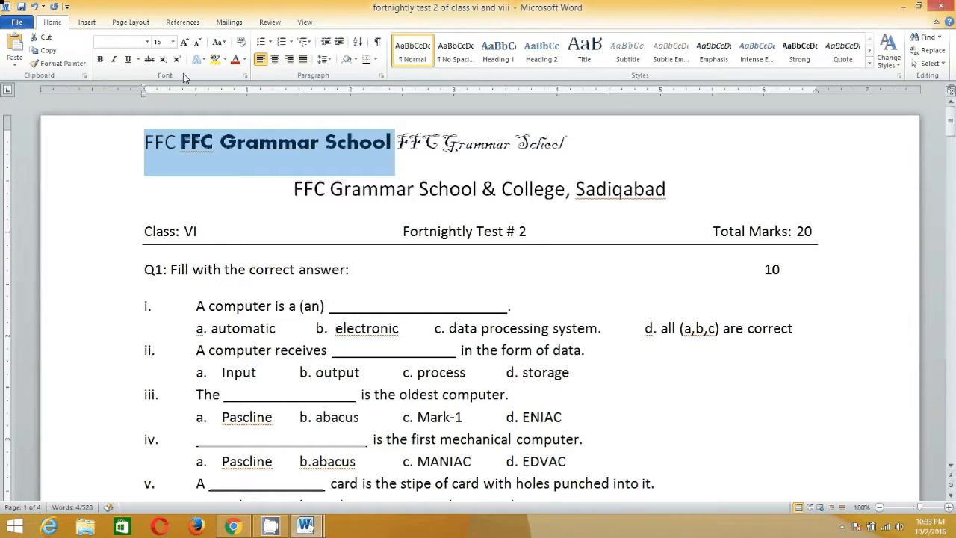
{"action": "left_click", "coordinate": [147, 42]}
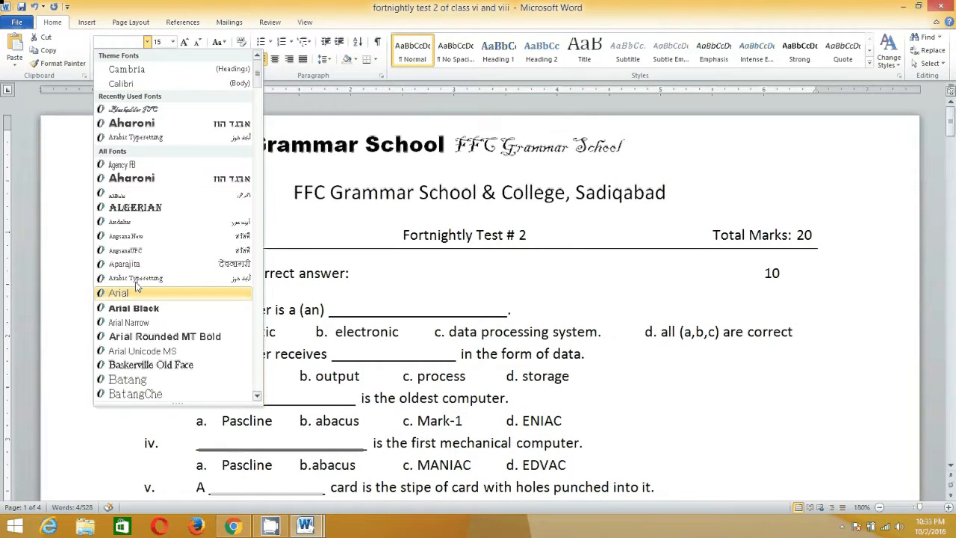
{"action": "left_click", "coordinate": [135, 292]}
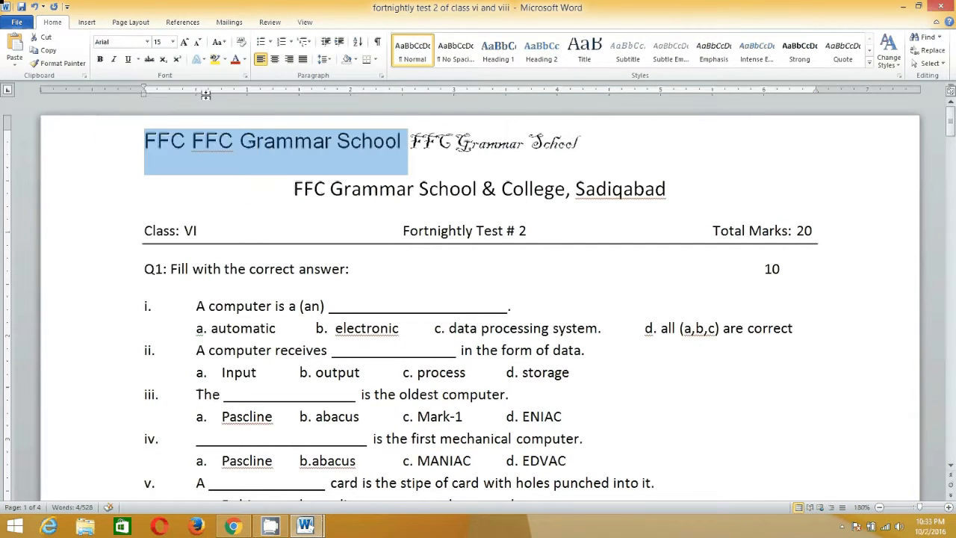
{"action": "left_click", "coordinate": [174, 42]}
{"action": "left_click", "coordinate": [159, 76]}
{"action": "left_click", "coordinate": [290, 156]}
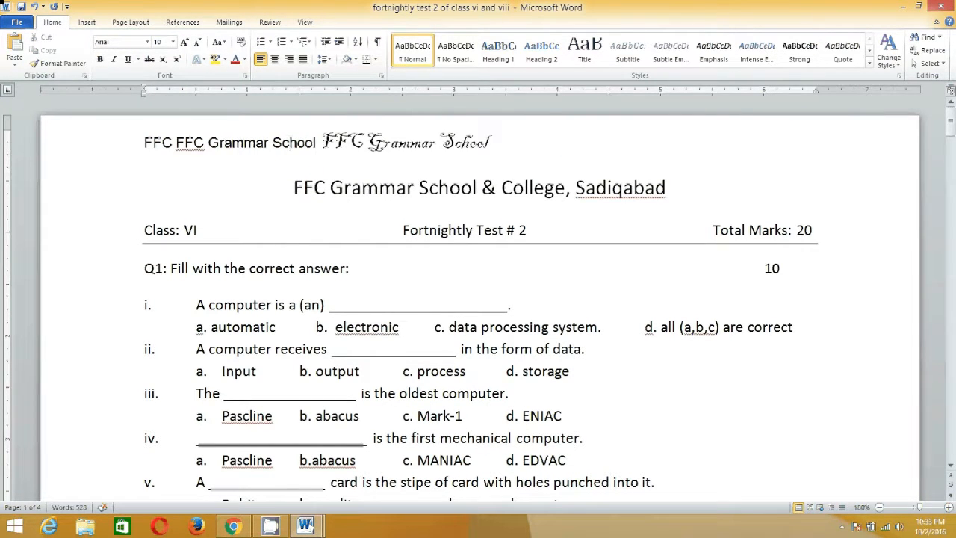
Set the font size of the Blackadder ITC "FFC Grammar School" in the first line to 20.
{"action": "left_click_drag", "start_coordinate": [321, 146], "coordinate": [492, 148]}
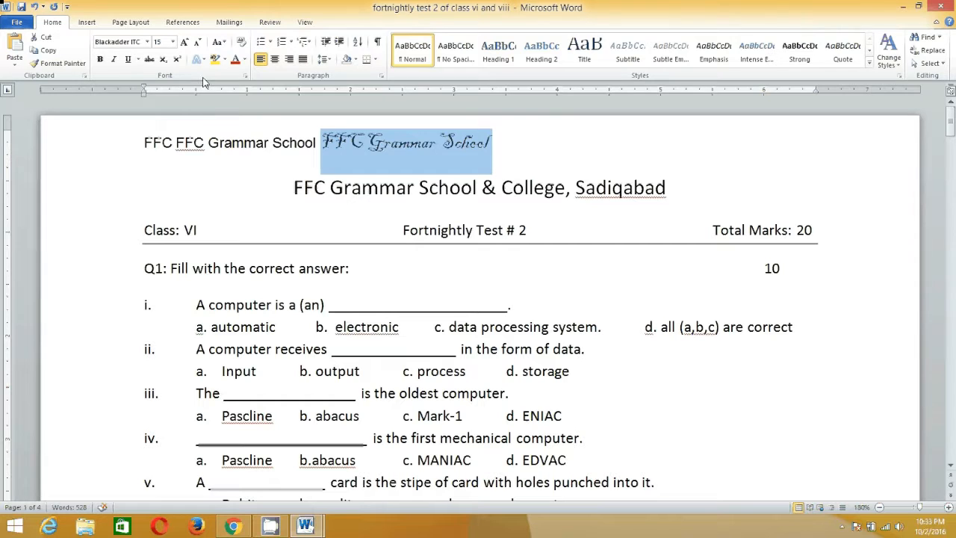
{"action": "left_click", "coordinate": [173, 42]}
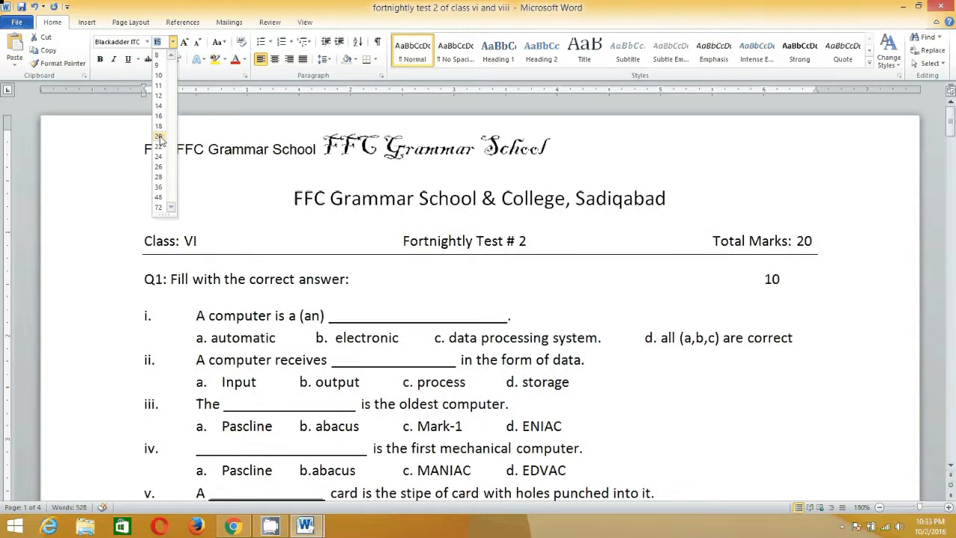
{"action": "left_click", "coordinate": [159, 137]}
{"action": "left_click", "coordinate": [207, 149]}
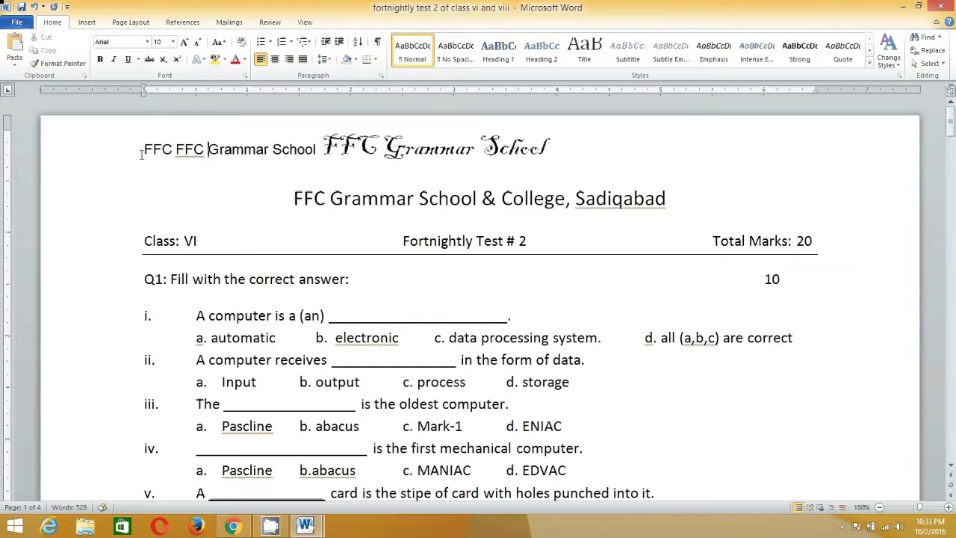
Select the entire first line and apply bold, italic and underline to it.
{"action": "left_click_drag", "start_coordinate": [142, 151], "coordinate": [561, 154]}
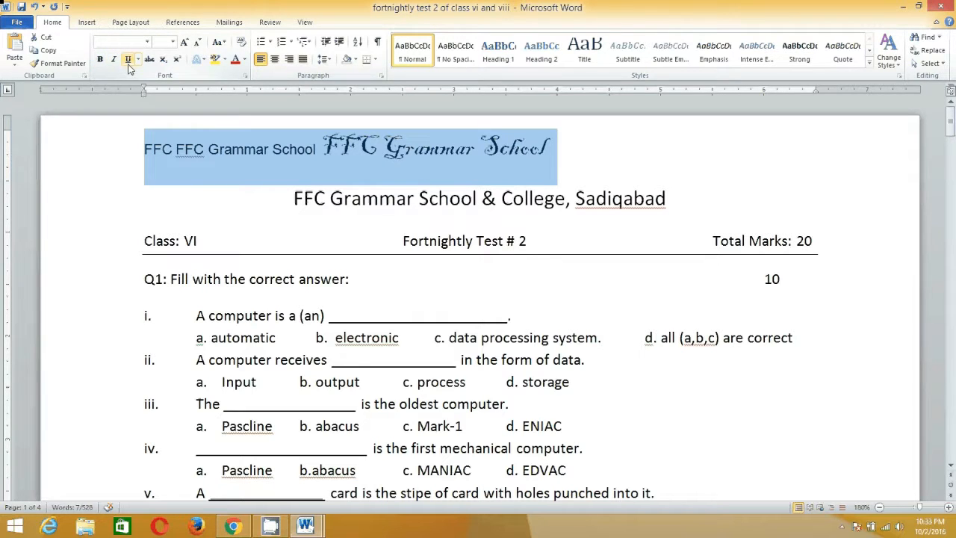
{"action": "left_click", "coordinate": [100, 60]}
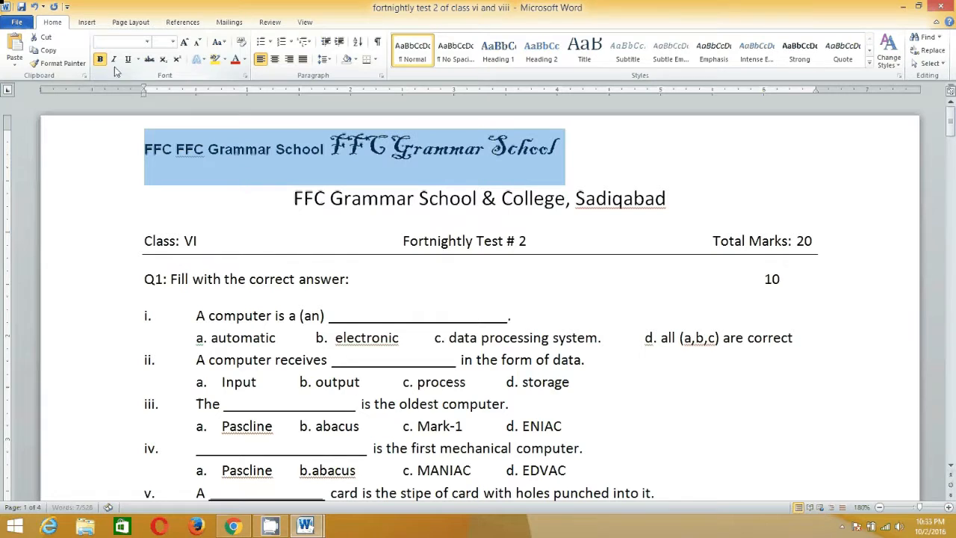
{"action": "left_click", "coordinate": [113, 60]}
{"action": "left_click", "coordinate": [128, 61]}
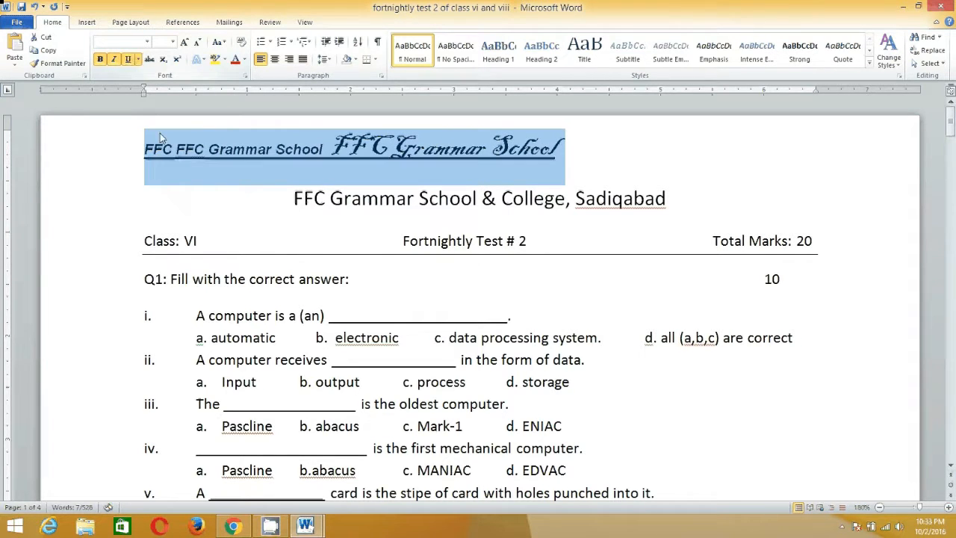
Remove the italic, underline and bold formatting from the selected first line.
{"action": "left_click", "coordinate": [114, 61]}
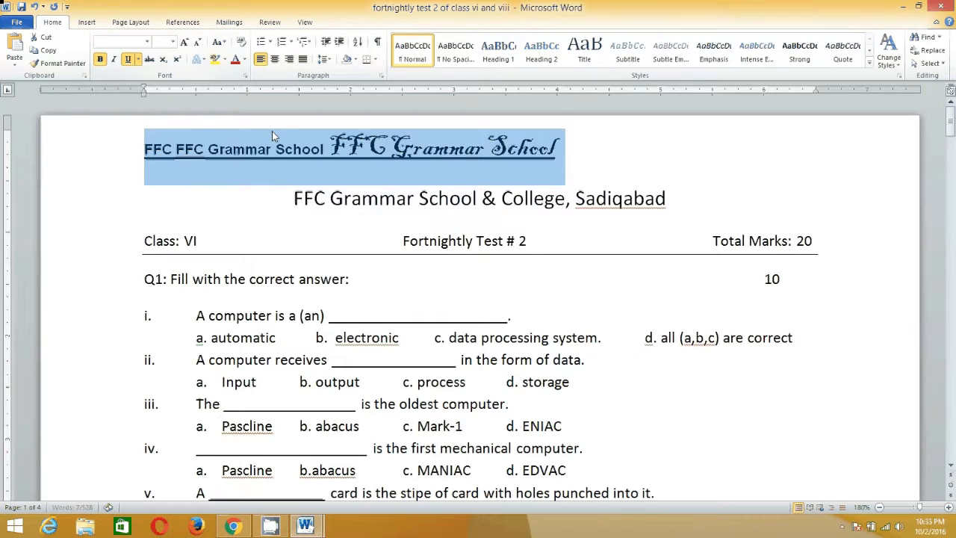
{"action": "left_click", "coordinate": [127, 60]}
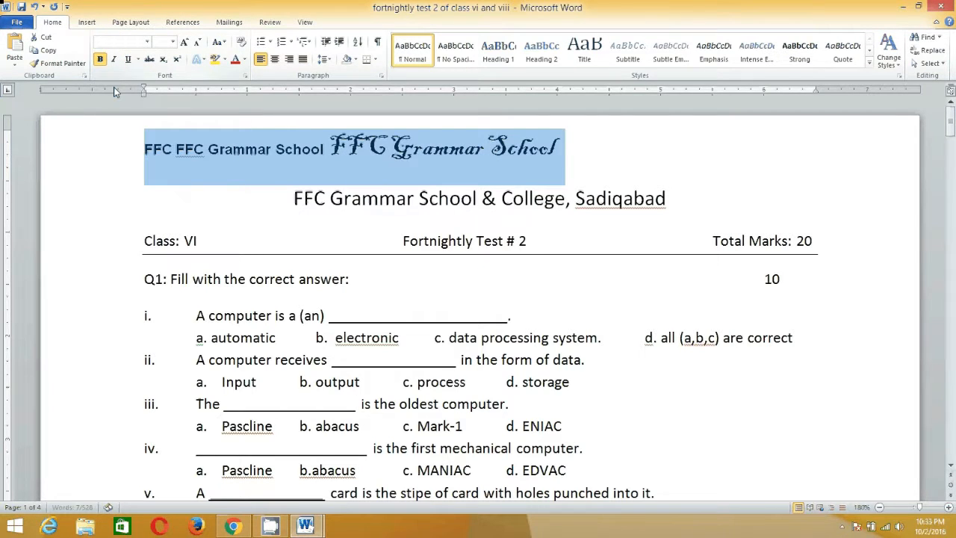
{"action": "left_click", "coordinate": [100, 59]}
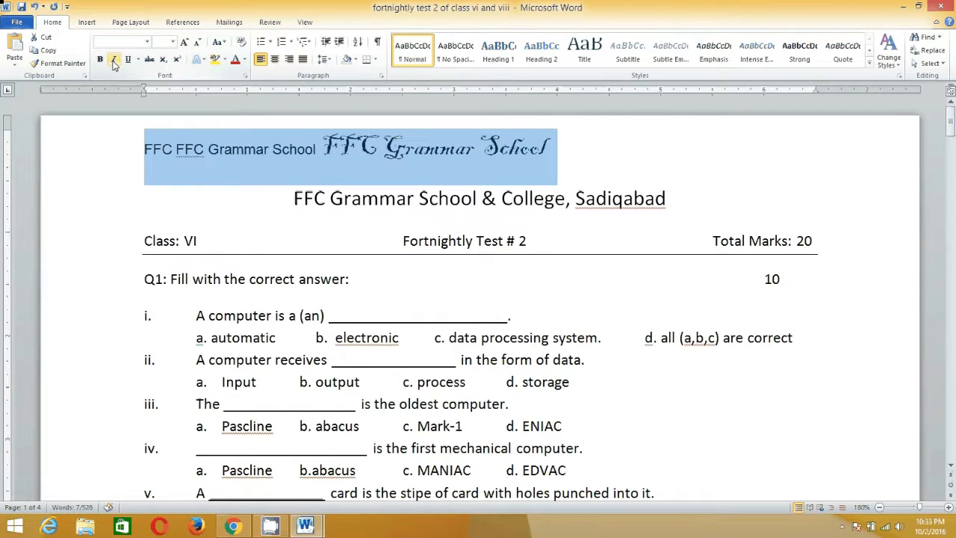
Reapply italic, bold and underline to the selected first line.
{"action": "left_click", "coordinate": [114, 63]}
{"action": "left_click", "coordinate": [100, 59]}
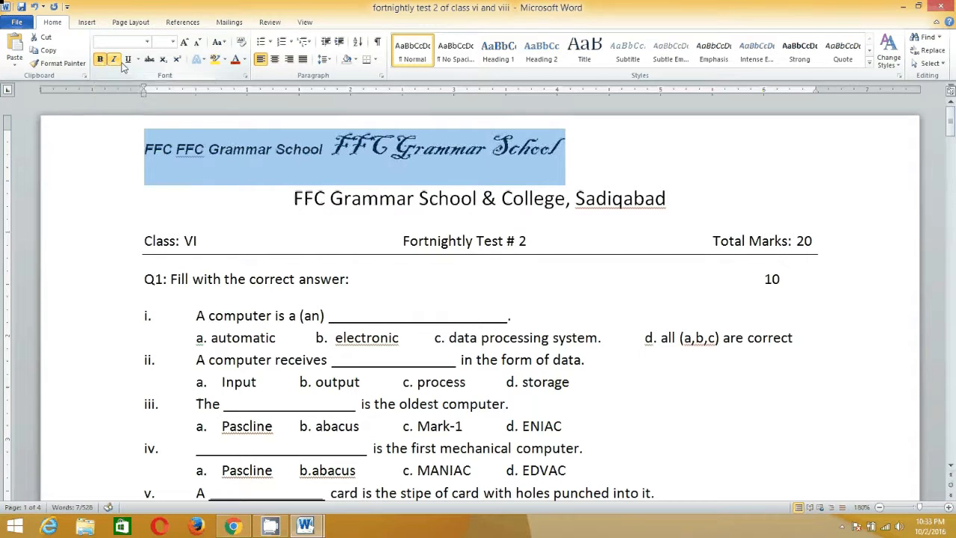
{"action": "left_click", "coordinate": [127, 61]}
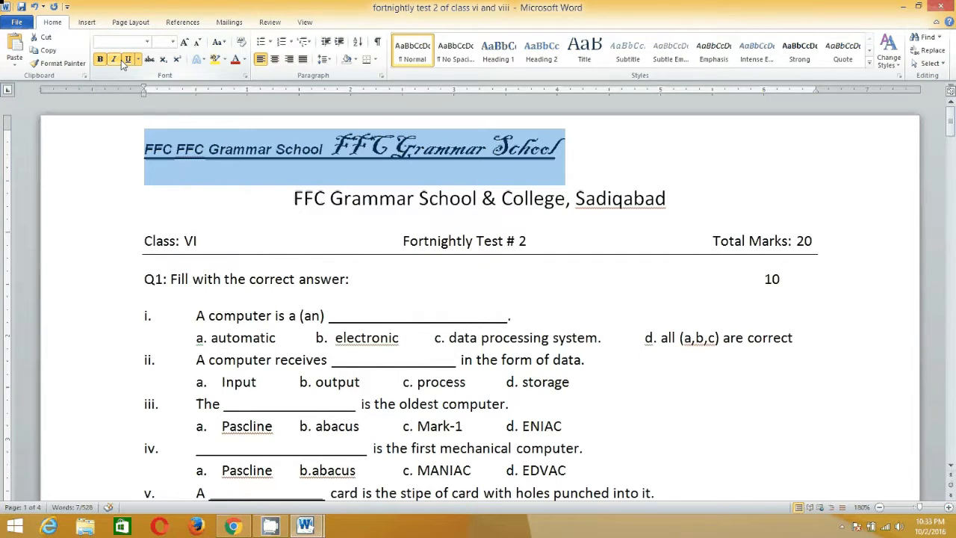
Remove bold and italic from the first line, keeping only the underline, and deselect the text.
{"action": "left_click", "coordinate": [100, 61]}
{"action": "left_click", "coordinate": [112, 60]}
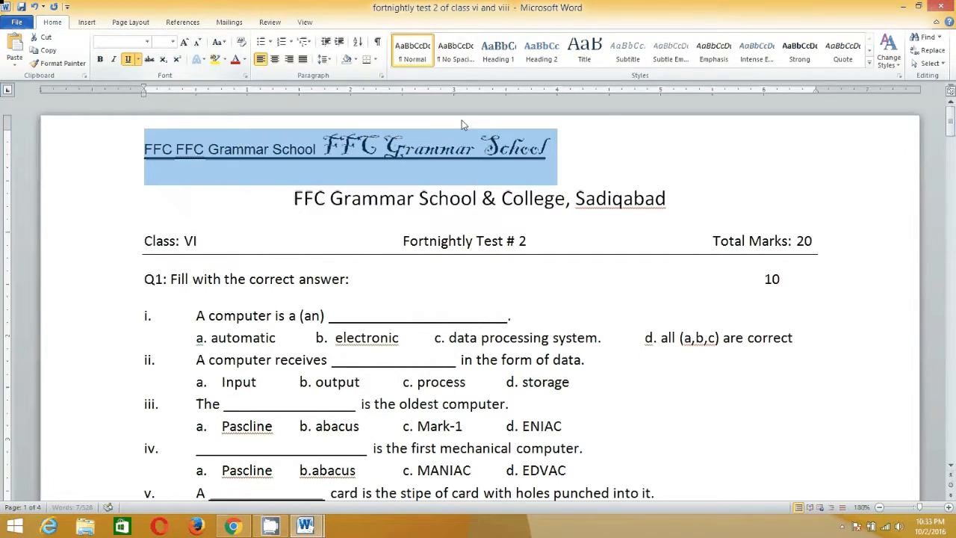
{"action": "left_click", "coordinate": [559, 149]}
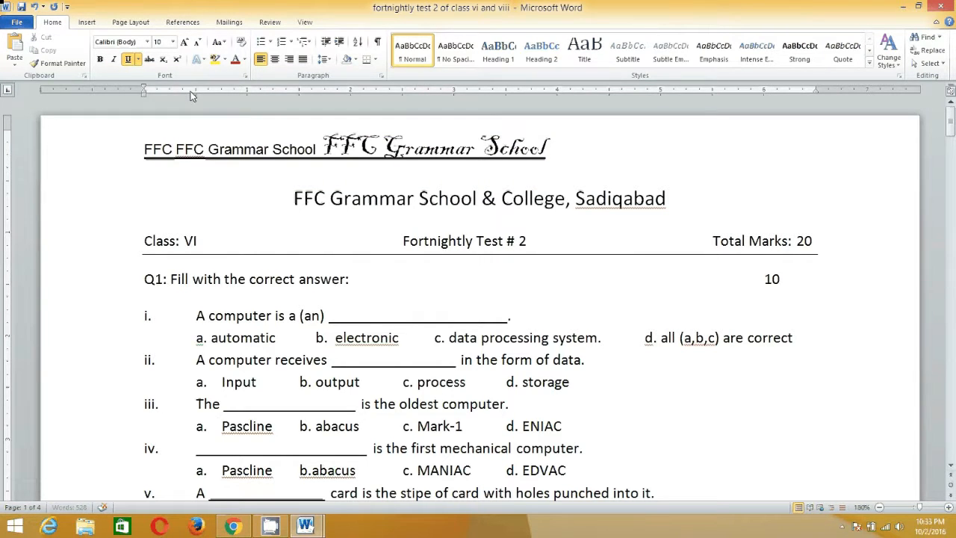
Turn off underlining at the end of the first line and add the word "Sadiqabad" there.
{"action": "left_click", "coordinate": [127, 60]}
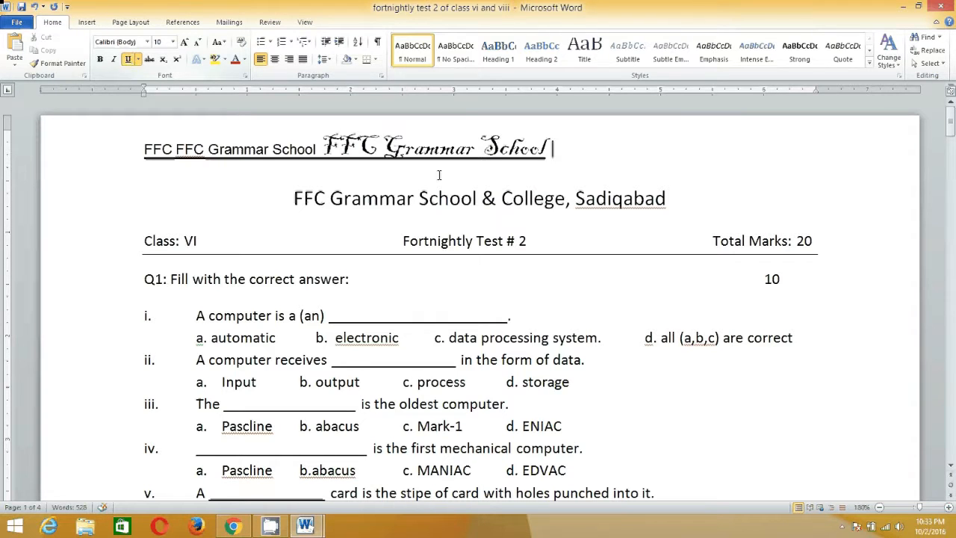
{"action": "left_click", "coordinate": [128, 62]}
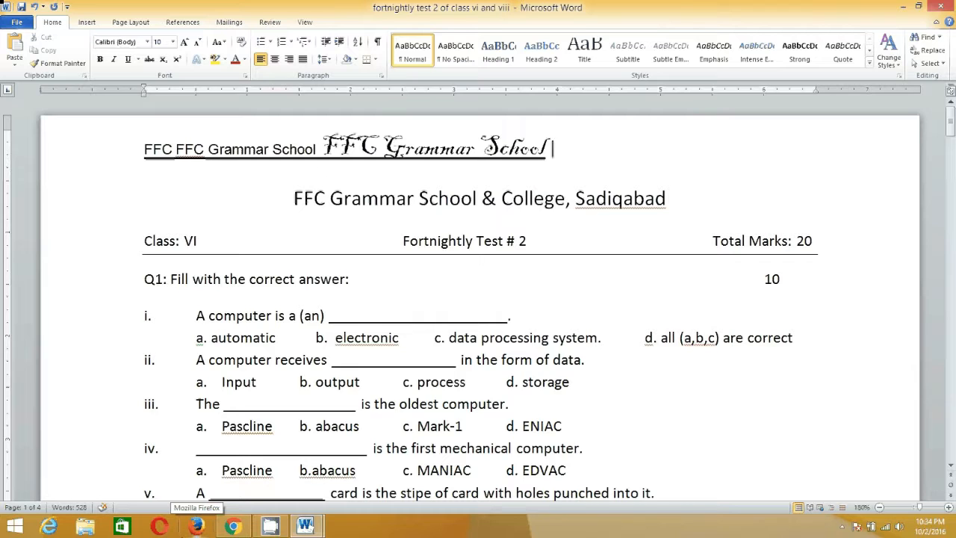
{"action": "type", "text": "sadiqabad"}
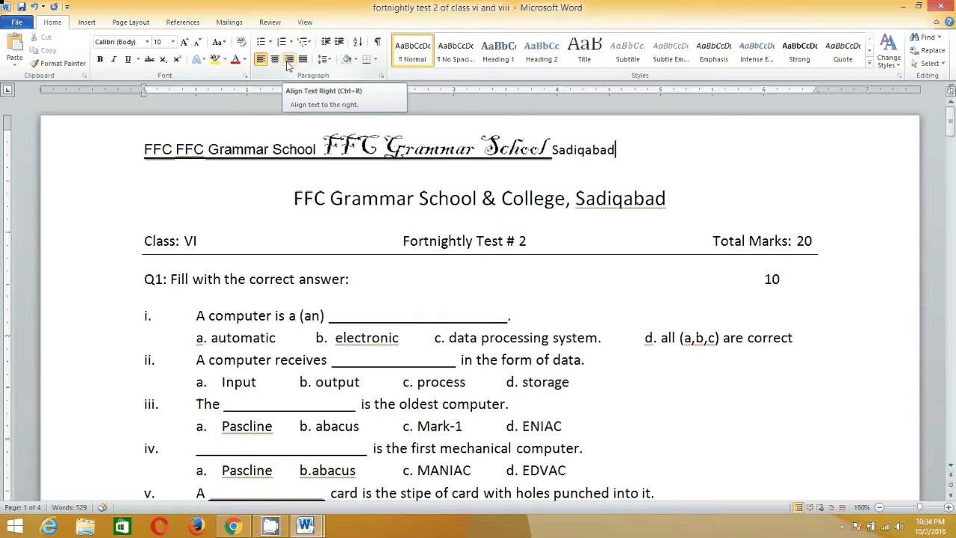
Try center and right alignment on the first line, ending with it left-aligned.
{"action": "left_click", "coordinate": [273, 66]}
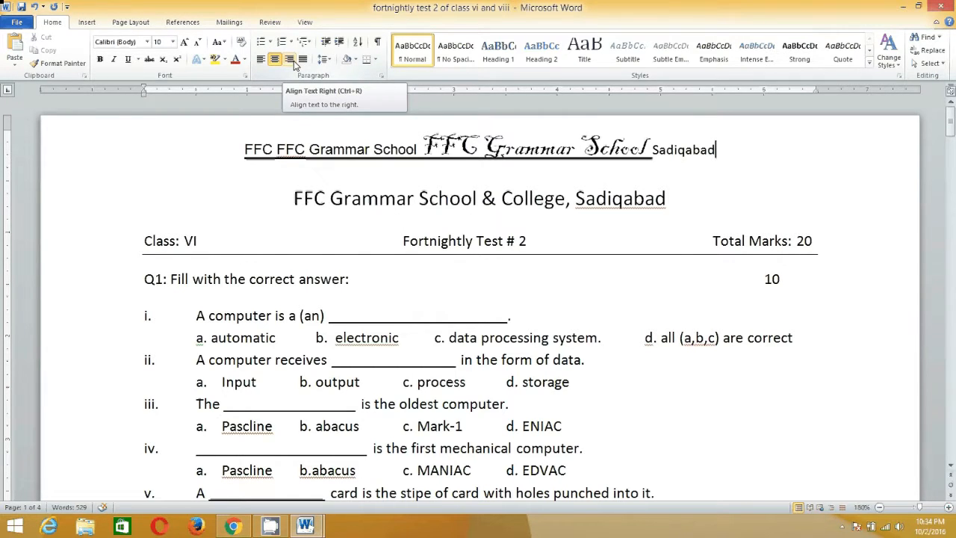
{"action": "left_click", "coordinate": [294, 66]}
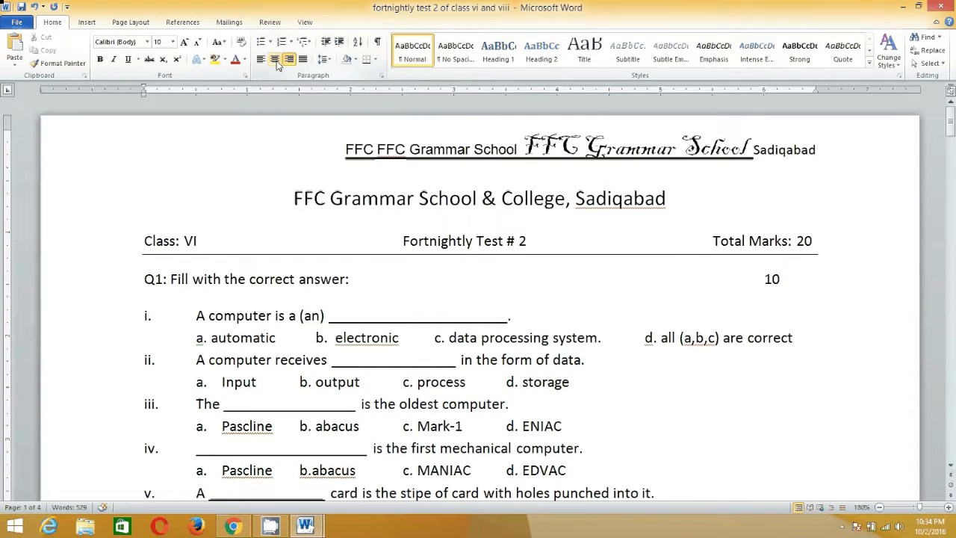
{"action": "left_click", "coordinate": [273, 61]}
{"action": "left_click", "coordinate": [261, 61]}
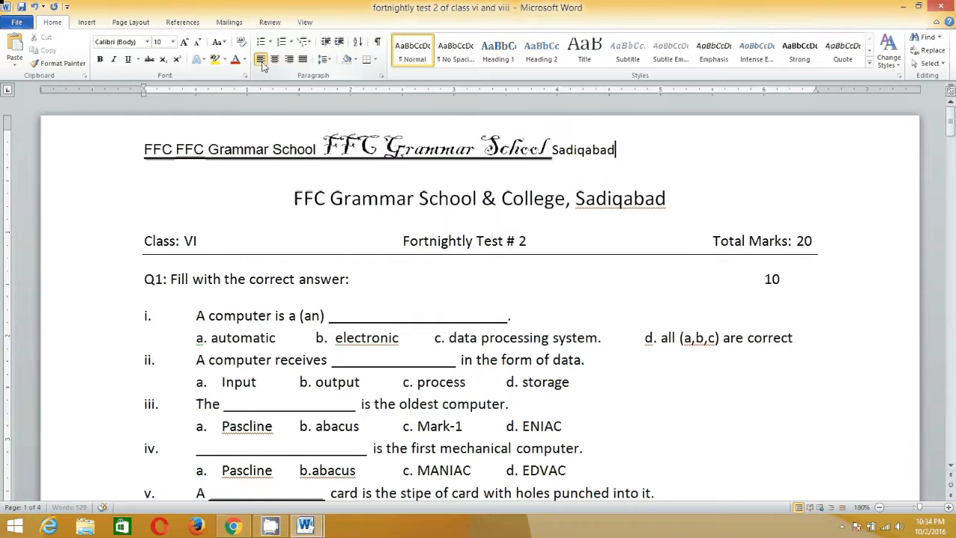
Cycle the first line twice more through center and right alignment, returning it to left alignment each time.
{"action": "left_click", "coordinate": [276, 63]}
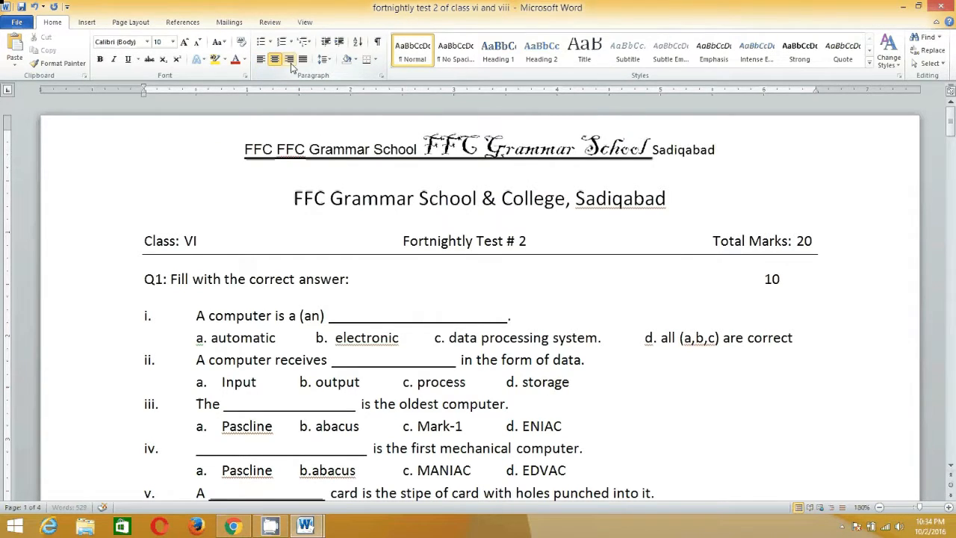
{"action": "left_click", "coordinate": [288, 64]}
{"action": "left_click", "coordinate": [270, 66]}
{"action": "left_click", "coordinate": [261, 61]}
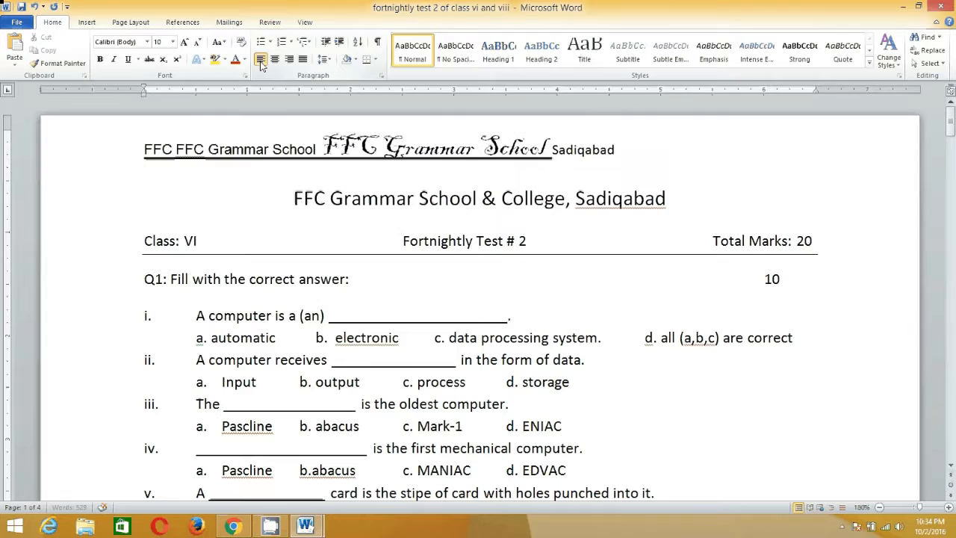
{"action": "left_click", "coordinate": [274, 61]}
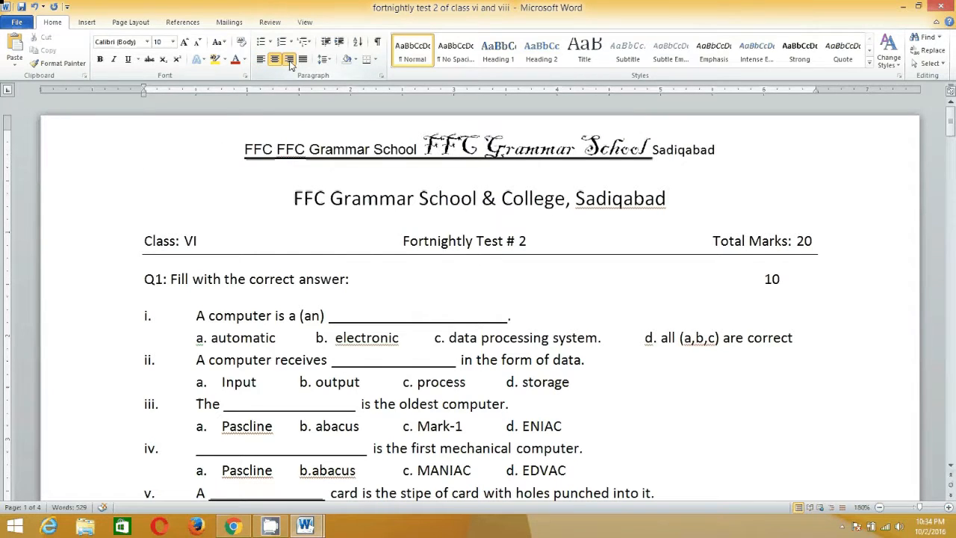
{"action": "left_click", "coordinate": [291, 65]}
{"action": "left_click", "coordinate": [262, 63]}
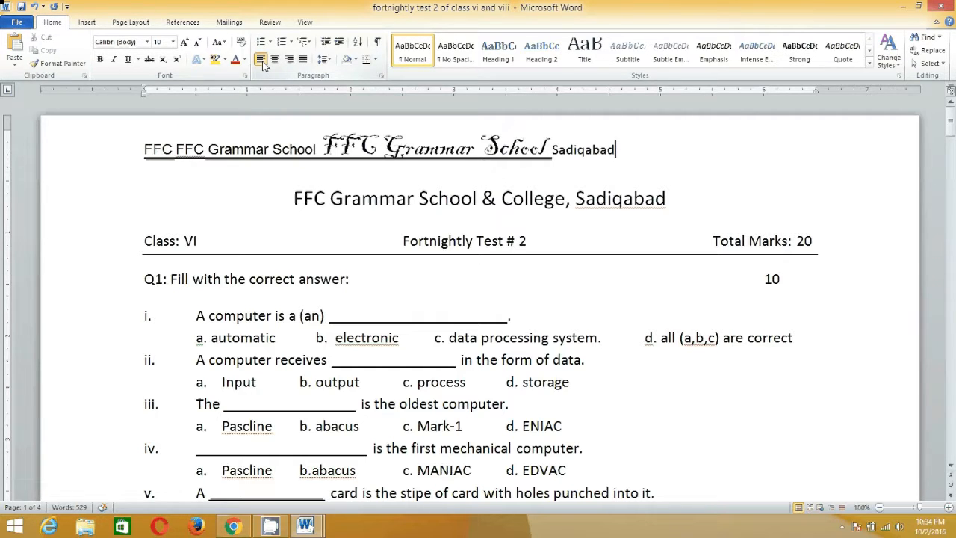
Cycle the first line through center, left and right alignment, ending with it justified.
{"action": "key", "text": "ctrl+e"}
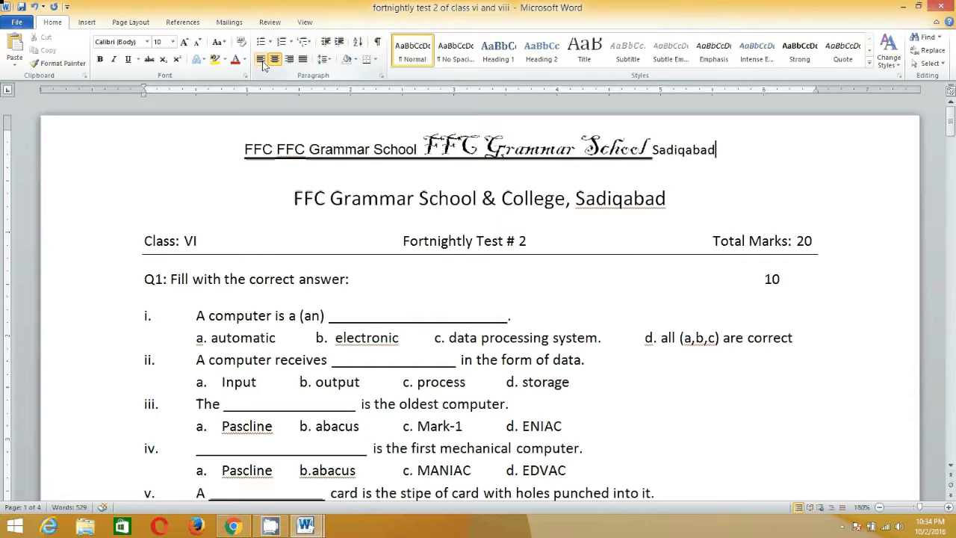
{"action": "left_click", "coordinate": [262, 61]}
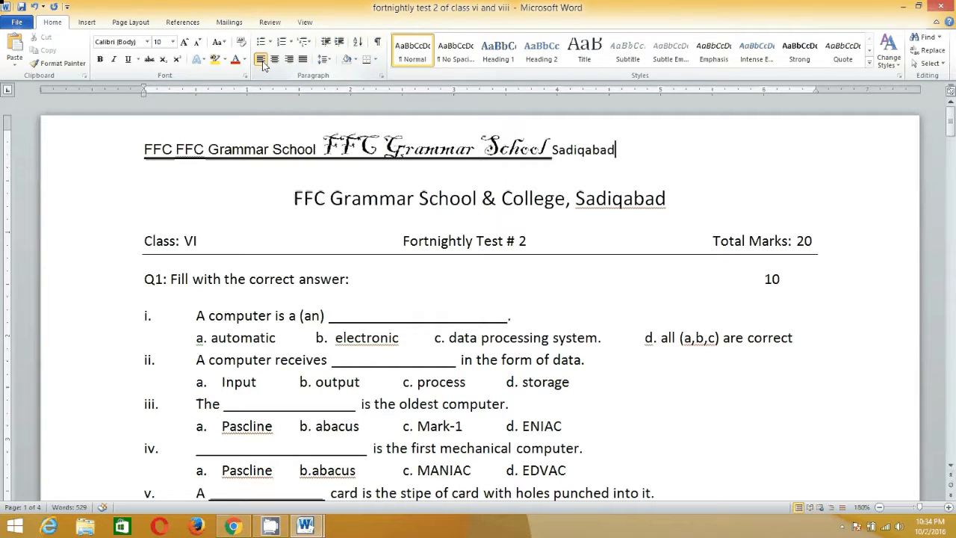
{"action": "key", "text": "ctrl+r"}
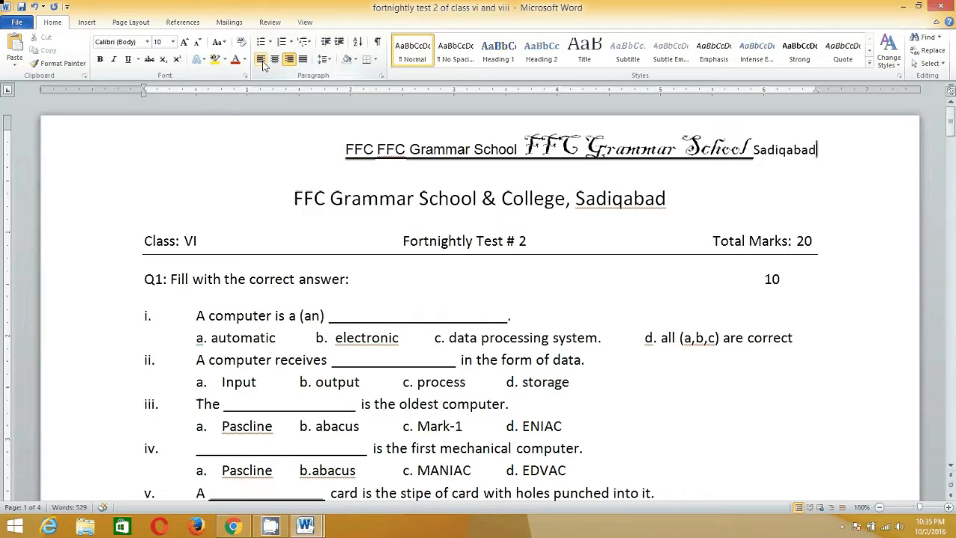
{"action": "key", "text": "ctrl+j"}
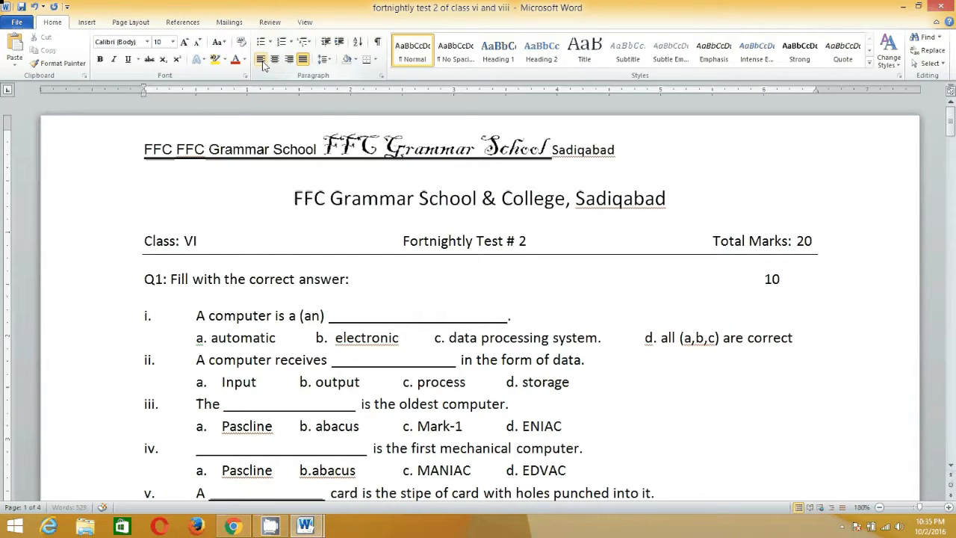
Append "dk fadjfad adjfa djs kdjfkadk jf dd kfjaskdjfsd fjkak jfk dfjasdk fasdk jdfkaskjk" to the first line and left-align the paragraph.
{"action": "type", "text": "dk fadjfad adjfa d"}
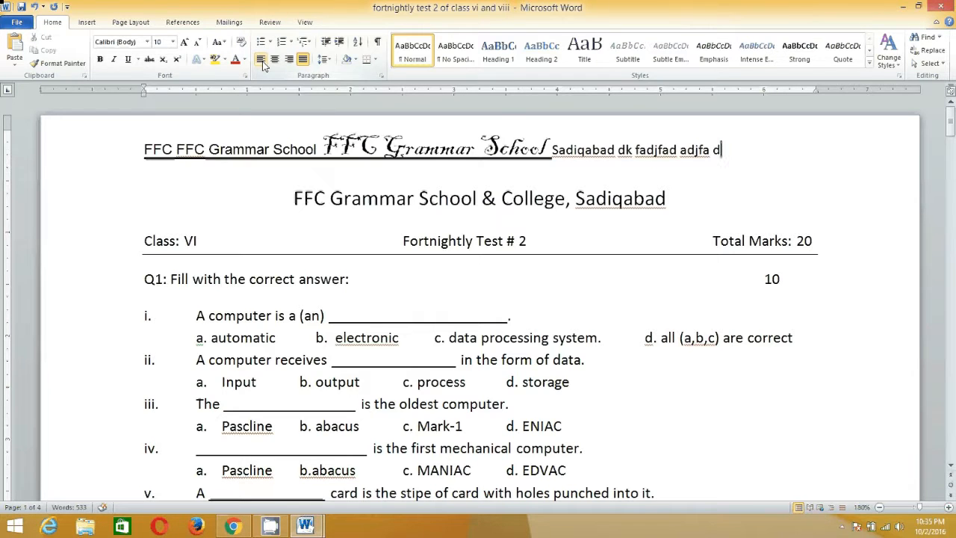
{"action": "key", "text": "Return"}
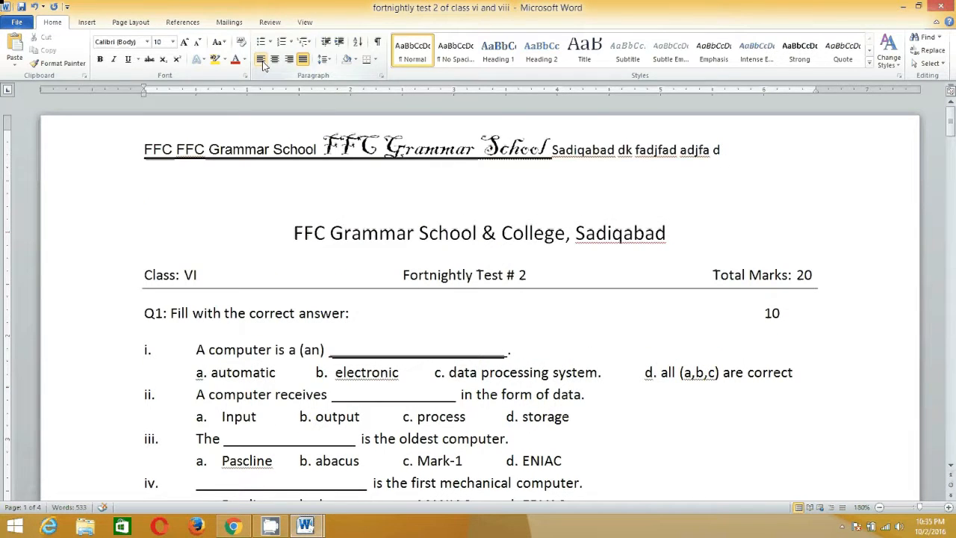
{"action": "key", "text": "BackSpace"}
{"action": "type", "text": "js kdjfkadk jf d"}
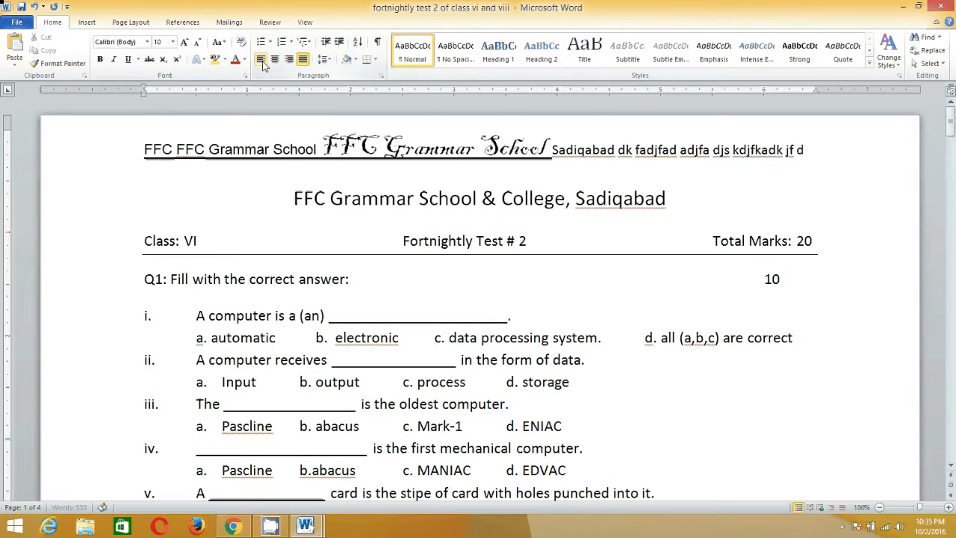
{"action": "type", "text": "d kfjas"}
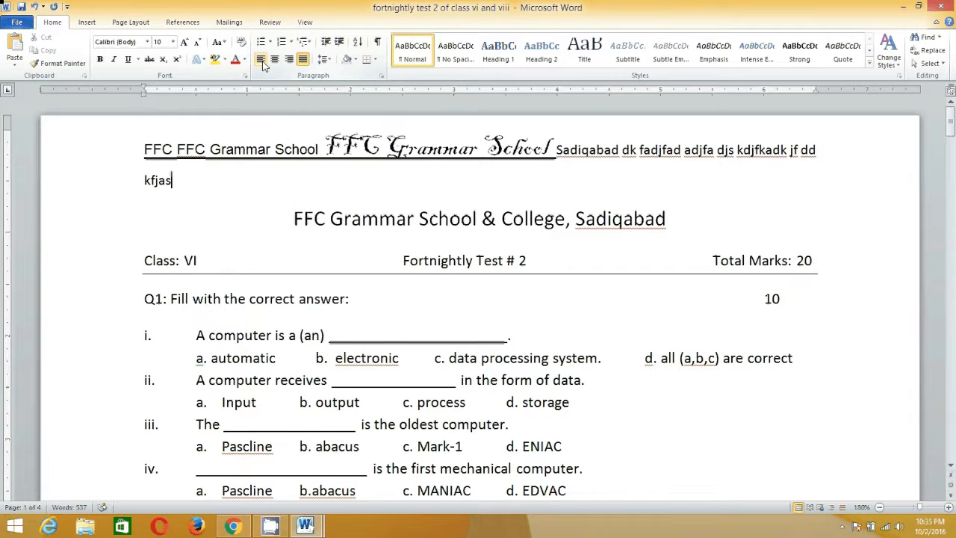
{"action": "type", "text": "kdjfsd fjkak jfk dfjasdk"}
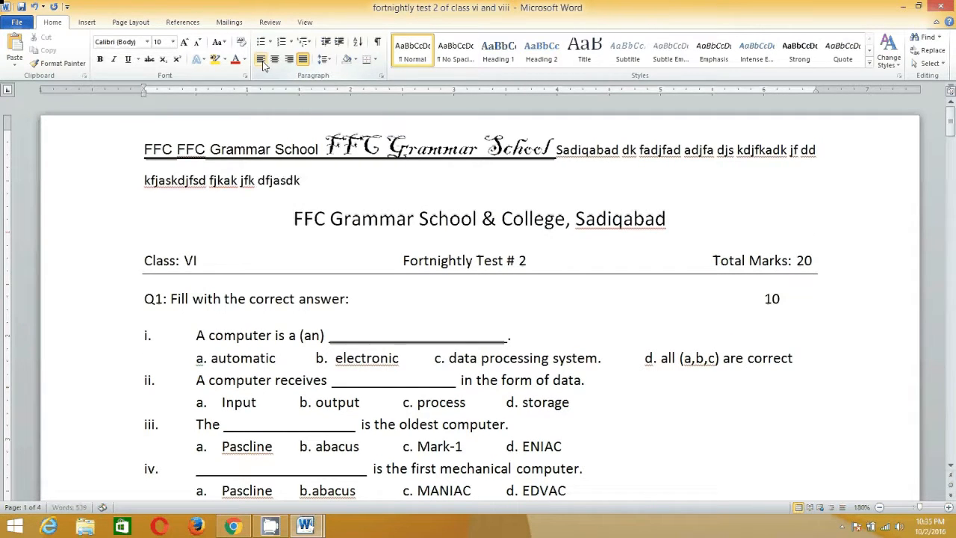
{"action": "type", "text": " fasdk jdfkaskjk"}
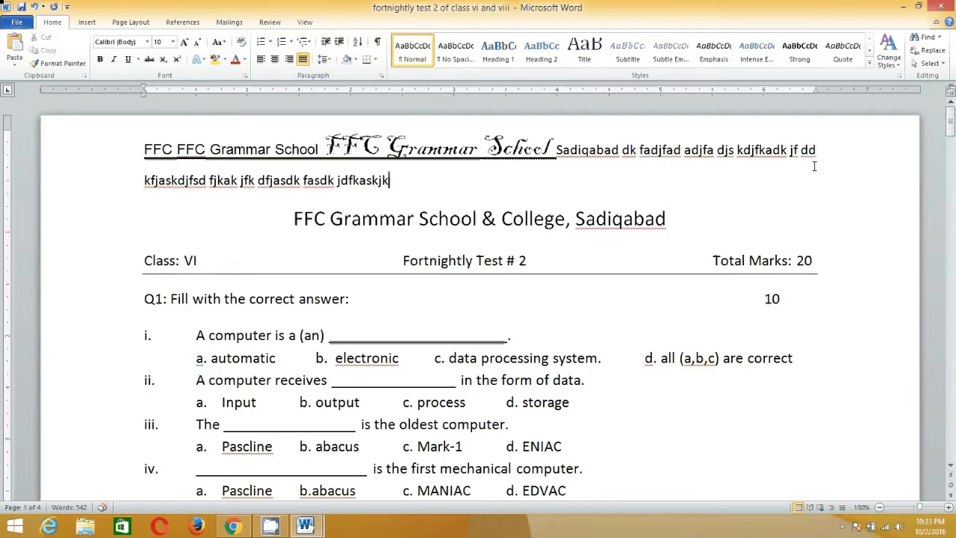
{"action": "left_click", "coordinate": [261, 64]}
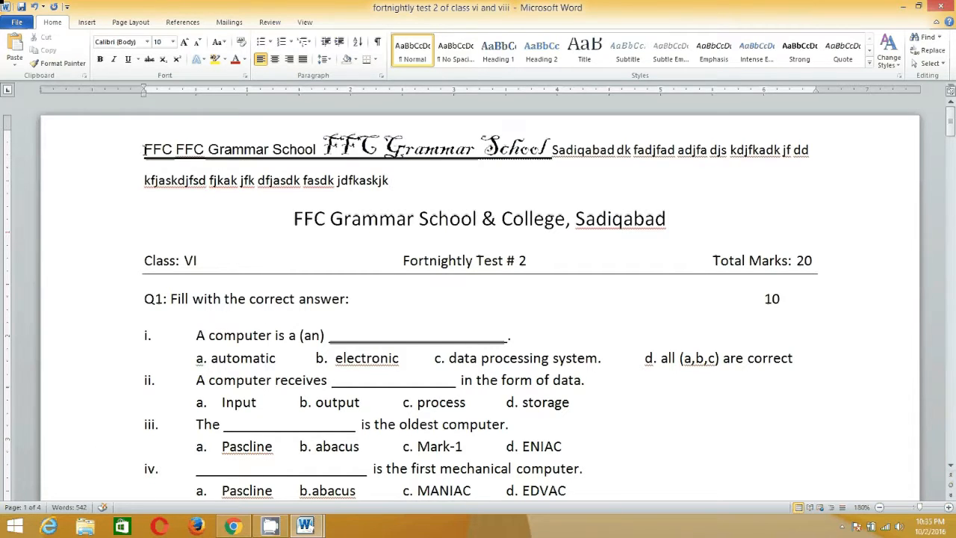
Select the opening "FFC FFC Grammar School" text and adjust its font size up and down, ending at 8.
{"action": "left_click_drag", "start_coordinate": [144, 148], "coordinate": [315, 165]}
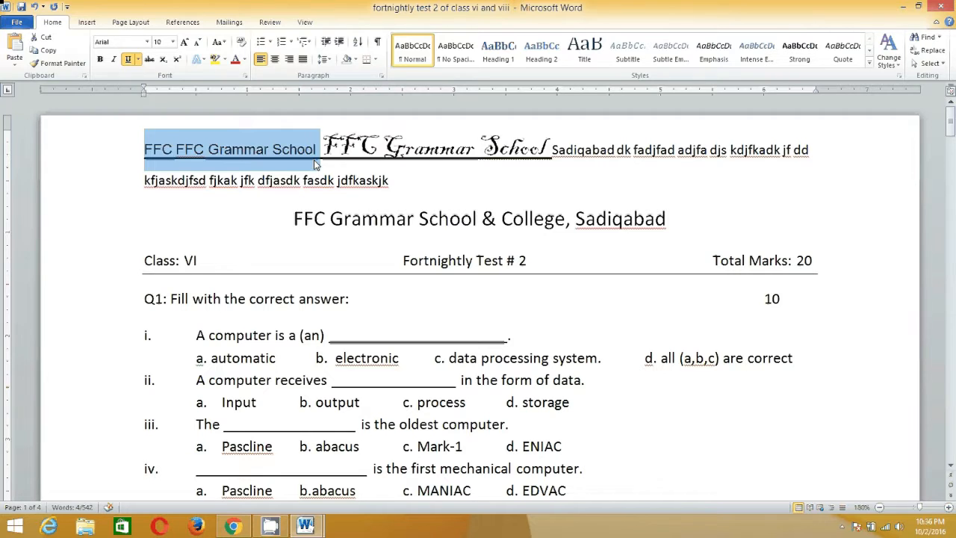
{"action": "key", "text": "ctrl+="}
{"action": "key", "text": "ctrl+bracketright"}
{"action": "key", "text": "ctrl+bracketright"}
{"action": "key", "text": "ctrl+bracketright"}
{"action": "key", "text": "ctrl+bracketright"}
{"action": "key", "text": "ctrl+bracketright"}
{"action": "key", "text": "ctrl+bracketleft"}
{"action": "key", "text": "ctrl+bracketleft"}
{"action": "key", "text": "ctrl+bracketleft"}
{"action": "key", "text": "ctrl+bracketleft"}
{"action": "key", "text": "ctrl+bracketleft"}
{"action": "key", "text": "ctrl+bracketleft"}
{"action": "key", "text": "ctrl+bracketleft"}
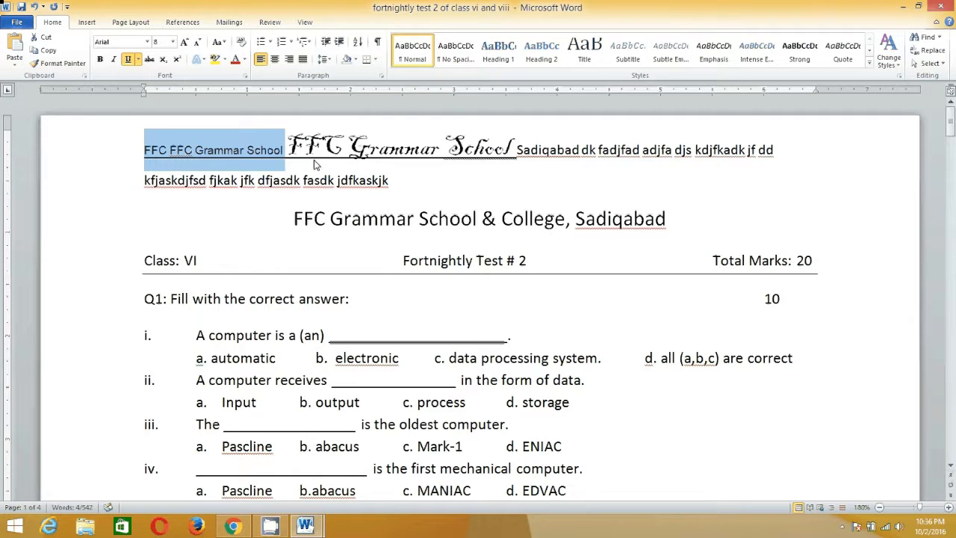
Increase the font size of the selected "FFC FFC Grammar School" text stepwise to 24.
{"action": "key", "text": "ctrl+bracketright"}
{"action": "key", "text": "ctrl+bracketright"}
{"action": "key", "text": "ctrl+bracketright"}
{"action": "key", "text": "ctrl+bracketright"}
{"action": "key", "text": "ctrl+bracketright"}
{"action": "key", "text": "ctrl+bracketright"}
{"action": "key", "text": "ctrl+bracketright"}
{"action": "key", "text": "ctrl+bracketright"}
{"action": "key", "text": "ctrl+bracketright"}
{"action": "key", "text": "ctrl+bracketright"}
{"action": "key", "text": "ctrl+bracketright"}
{"action": "key", "text": "ctrl+bracketright"}
{"action": "key", "text": "ctrl+bracketright"}
{"action": "key", "text": "ctrl+bracketright"}
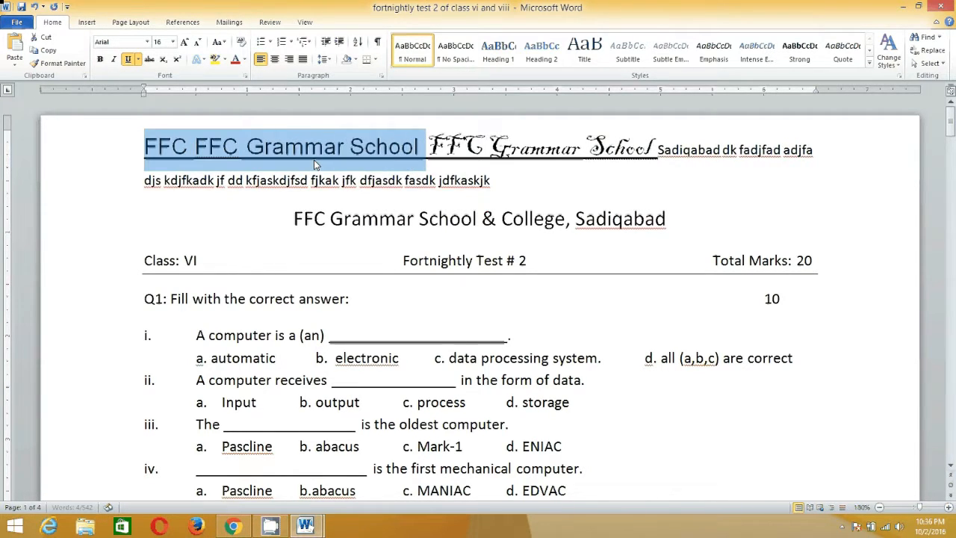
{"action": "key", "text": "ctrl+bracketright"}
{"action": "key", "text": "ctrl+bracketright"}
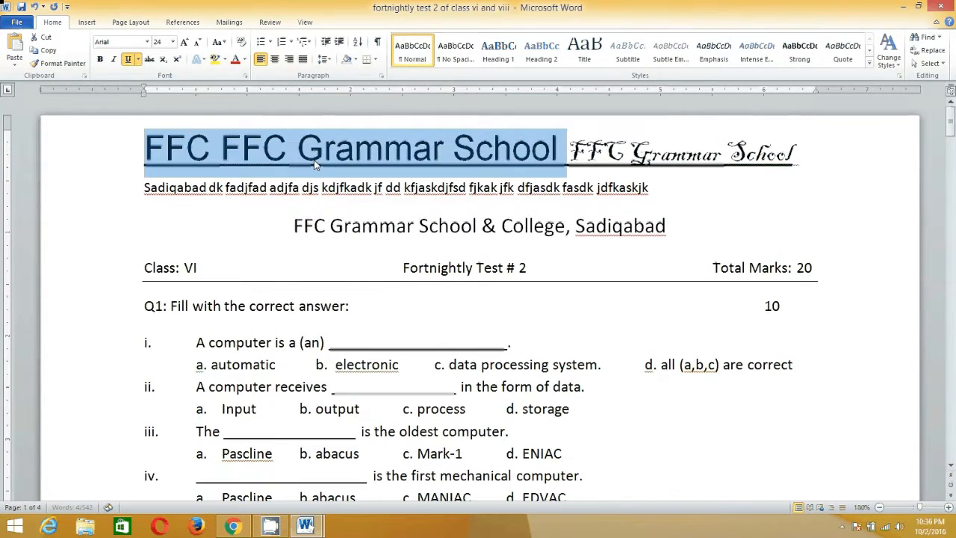
Shrink the selected school name text stepwise to font size 14, and raise it to 15.
{"action": "key", "text": "ctrl+bracketleft"}
{"action": "key", "text": "ctrl+bracketleft"}
{"action": "key", "text": "ctrl+bracketleft"}
{"action": "key", "text": "ctrl+bracketleft"}
{"action": "key", "text": "ctrl+bracketleft"}
{"action": "key", "text": "ctrl+bracketleft"}
{"action": "key", "text": "ctrl+bracketleft"}
{"action": "key", "text": "ctrl+bracketleft"}
{"action": "key", "text": "ctrl+bracketleft"}
{"action": "key", "text": "ctrl+bracketleft"}
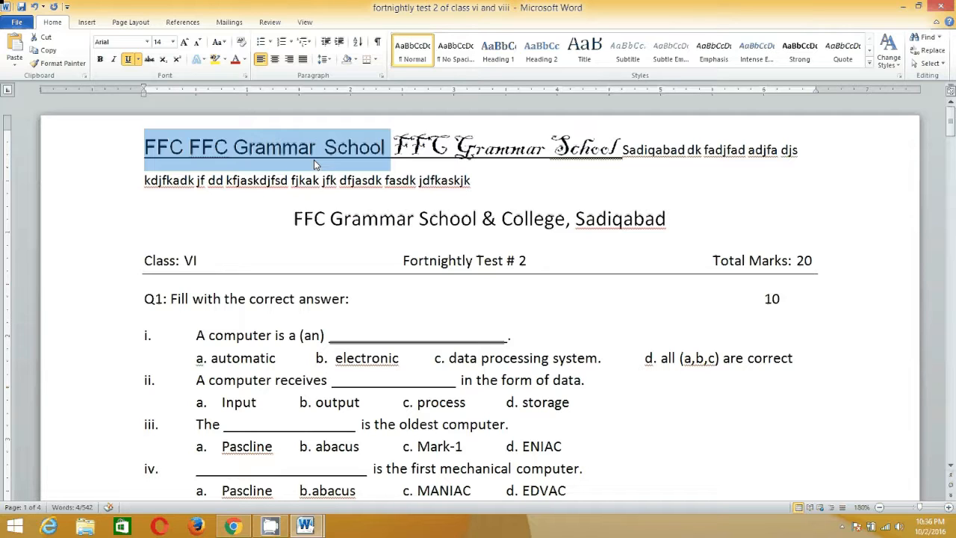
{"action": "key", "text": "ctrl+bracketright"}
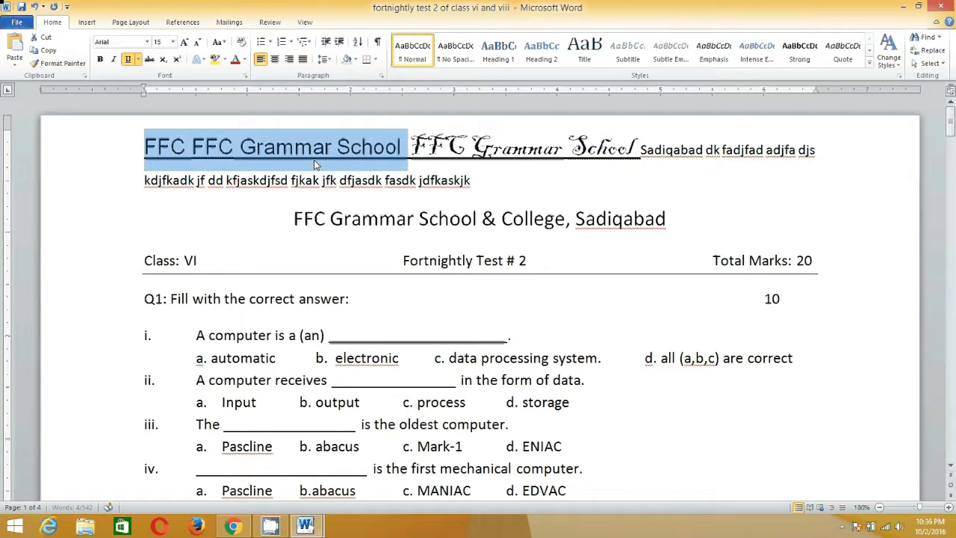
Enlarge the selected school name text to font size 19 and bring it back to 15.
{"action": "key", "text": "ctrl+bracketright"}
{"action": "key", "text": "ctrl+bracketright"}
{"action": "key", "text": "ctrl+bracketright"}
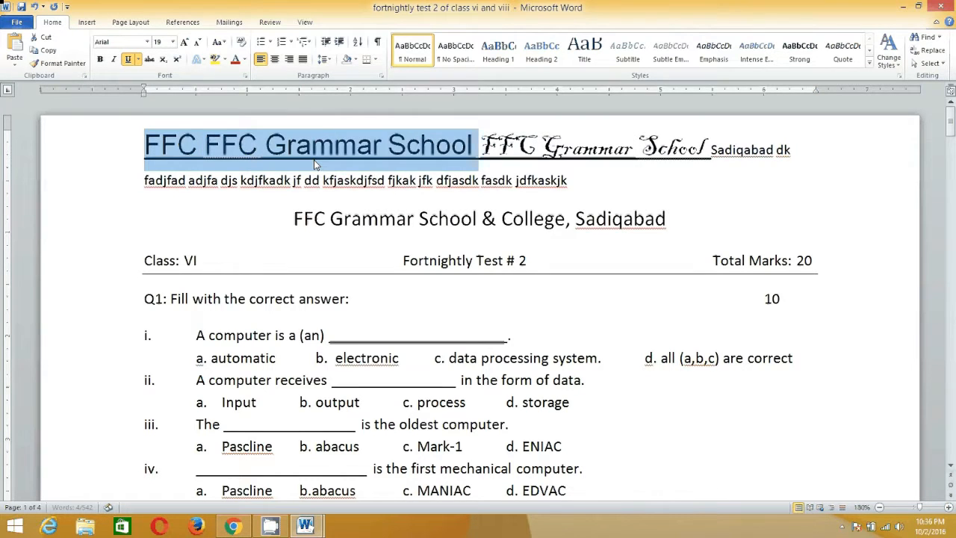
{"action": "key", "text": "ctrl+bracketleft"}
{"action": "key", "text": "ctrl+bracketleft"}
{"action": "key", "text": "ctrl+bracketleft"}
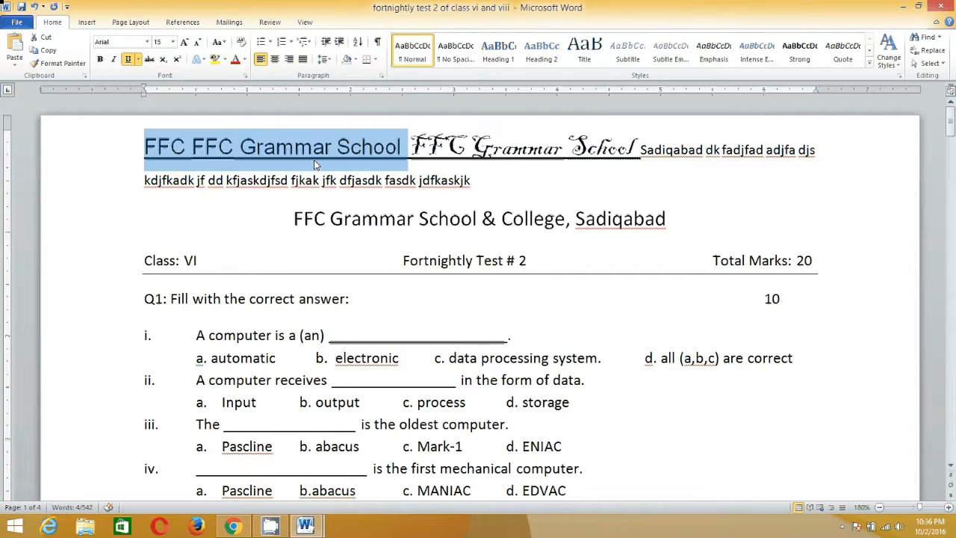
Toggle bold on and off repeatedly on the selected "FFC FFC Grammar School" text, leaving it not bold.
{"action": "key", "text": "ctrl+b"}
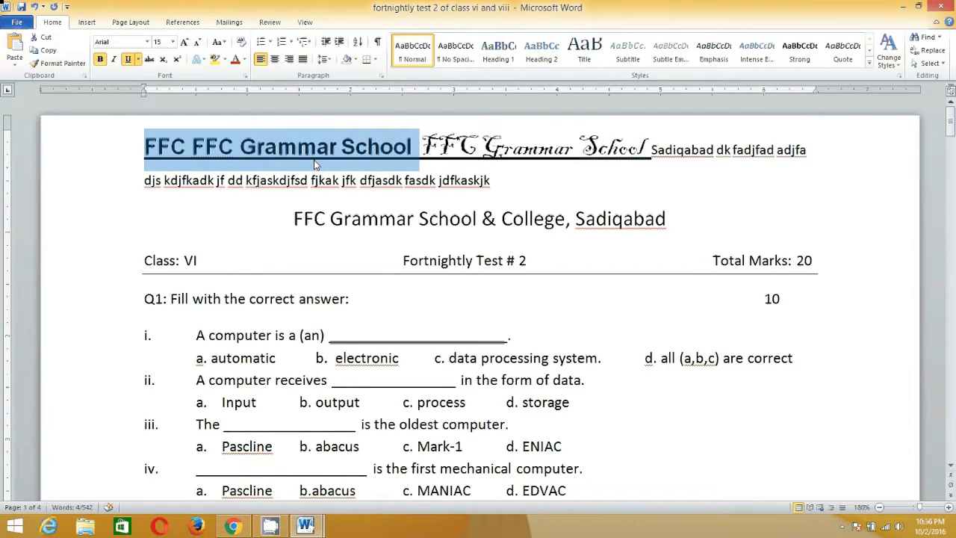
{"action": "key", "text": "ctrl+b"}
{"action": "key", "text": "ctrl+b"}
{"action": "key", "text": "ctrl+b"}
{"action": "key", "text": "ctrl+b"}
{"action": "key", "text": "ctrl+b"}
{"action": "key", "text": "ctrl+b"}
{"action": "key", "text": "ctrl+b"}
{"action": "key", "text": "ctrl+b"}
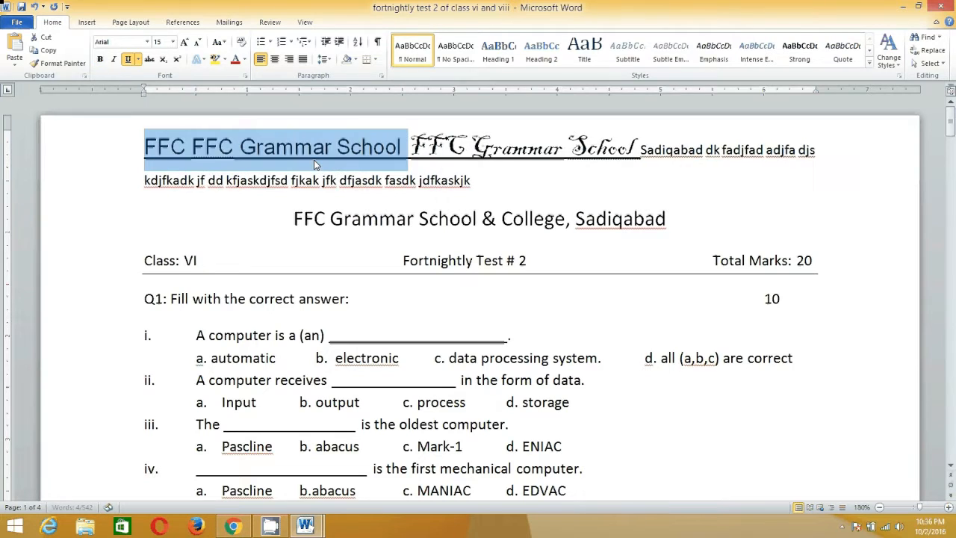
{"action": "key", "text": "ctrl+b"}
{"action": "key", "text": "ctrl+b"}
{"action": "key", "text": "ctrl+b"}
Italicize the selected school name text and toggle its underline repeatedly, ending with the underline removed.
{"action": "key", "text": "ctrl+i"}
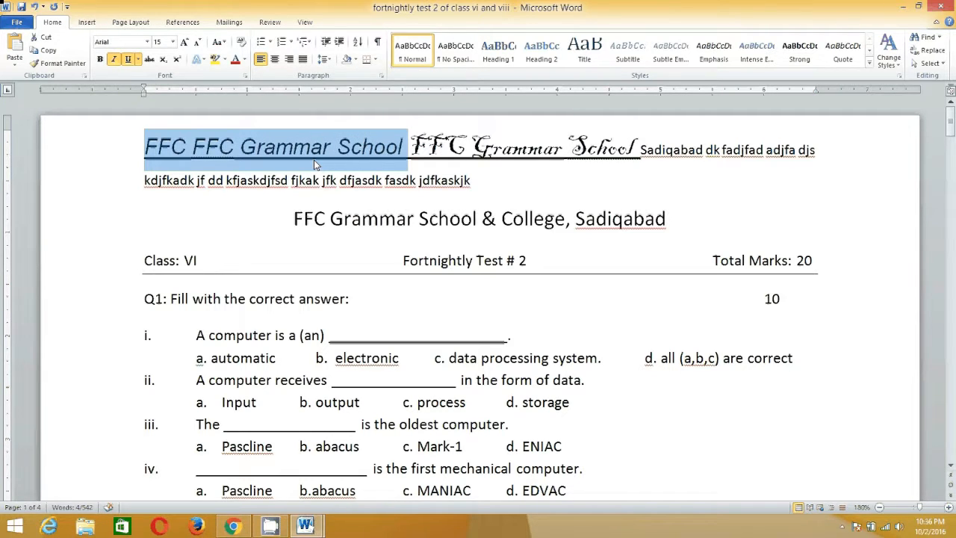
{"action": "key", "text": "ctrl+u"}
{"action": "key", "text": "ctrl+u"}
{"action": "key", "text": "ctrl+u"}
{"action": "key", "text": "ctrl+u"}
{"action": "key", "text": "ctrl+u"}
{"action": "key", "text": "ctrl+u"}
{"action": "key", "text": "ctrl+u"}
{"action": "key", "text": "ctrl+u"}
{"action": "key", "text": "ctrl+u"}
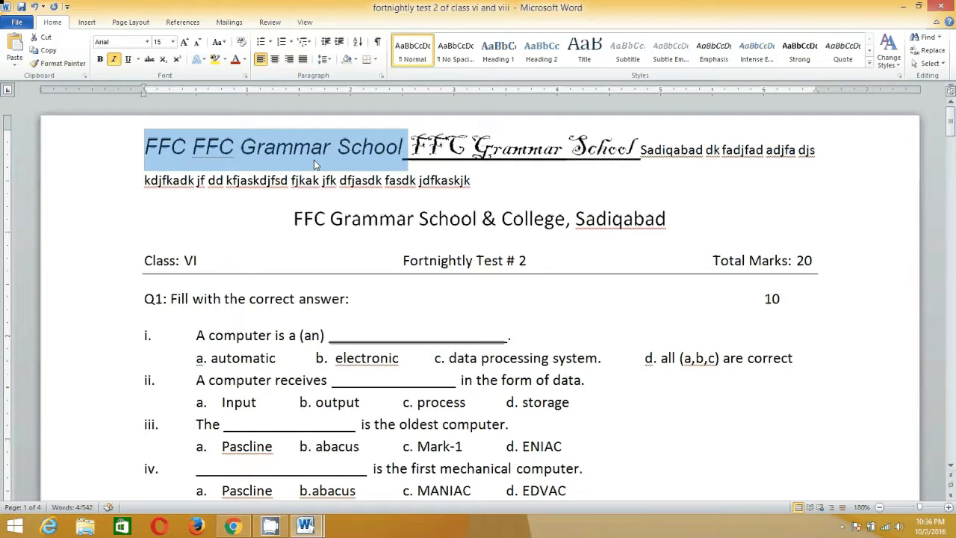
Toggle the underline of the selected italic school name text several times, ending with the underline applied.
{"action": "key", "text": "ctrl+u"}
{"action": "key", "text": "ctrl+u"}
{"action": "key", "text": "ctrl+u"}
{"action": "key", "text": "ctrl+u"}
{"action": "key", "text": "ctrl+u"}
{"action": "key", "text": "ctrl+u"}
{"action": "key", "text": "ctrl+u"}
{"action": "key", "text": "ctrl+u"}
{"action": "key", "text": "ctrl+u"}
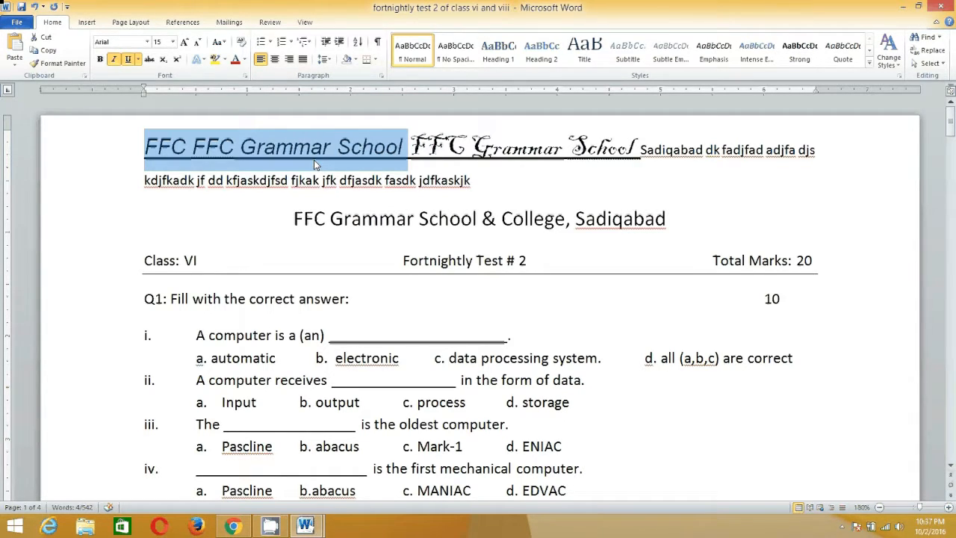
Remove the italic formatting from the selected "FFC FFC Grammar School" text and make it bold.
{"action": "key", "text": "ctrl+i"}
{"action": "key", "text": "ctrl+i"}
{"action": "key", "text": "ctrl+i"}
{"action": "key", "text": "ctrl+b"}
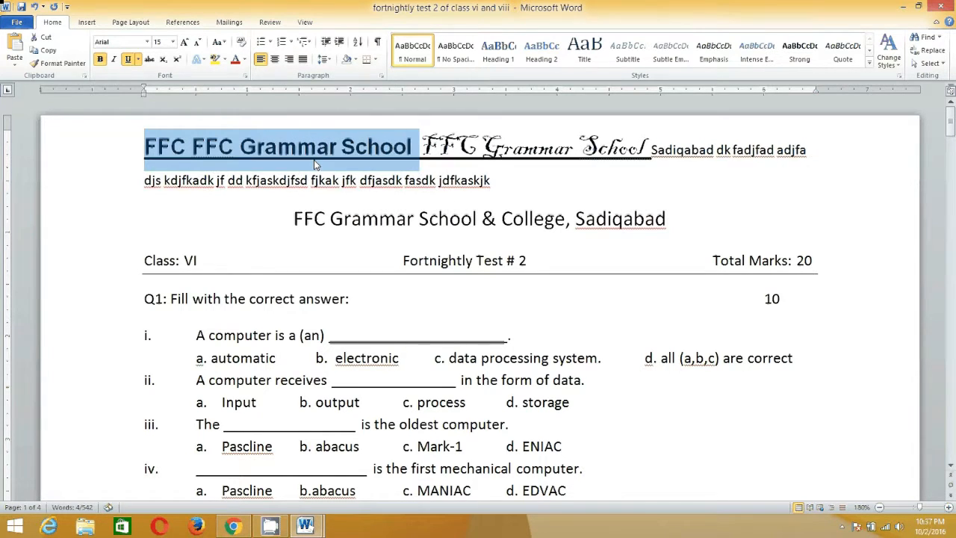
Toggle bold several times on the selected school name text, ending with only its underline applied.
{"action": "key", "text": "ctrl+b"}
{"action": "key", "text": "ctrl+b"}
{"action": "key", "text": "ctrl+b"}
{"action": "key", "text": "ctrl+b"}
{"action": "key", "text": "ctrl+b"}
{"action": "key", "text": "ctrl+b"}
{"action": "key", "text": "ctrl+b"}
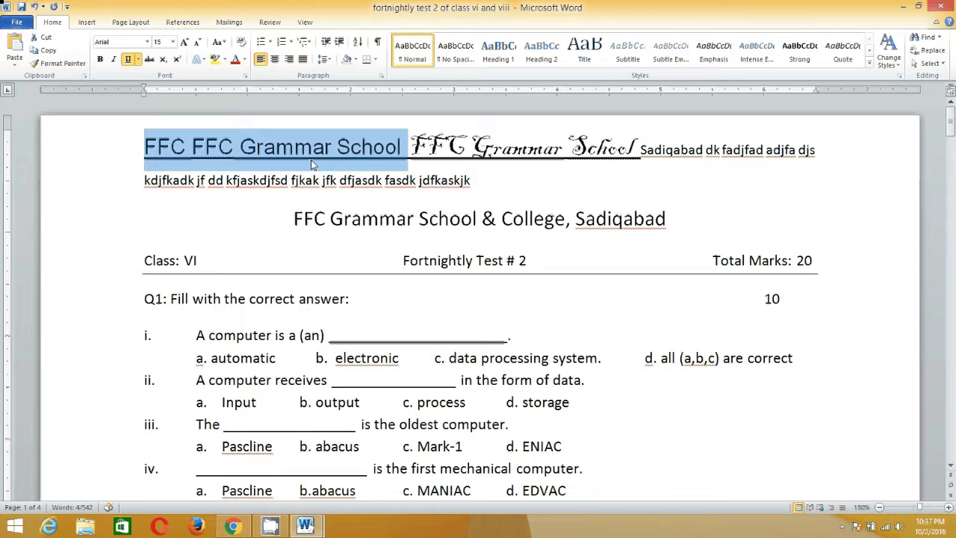
Open the Font dialog for the selected "FFC FFC Grammar School" text and switch strikethrough, small caps and all caps on and off.
{"action": "left_click", "coordinate": [148, 41]}
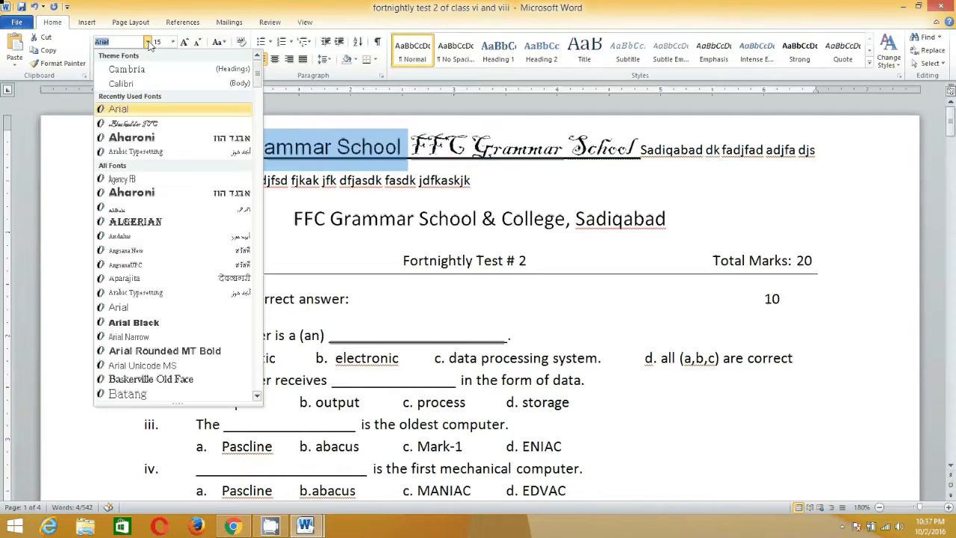
{"action": "left_click", "coordinate": [148, 42]}
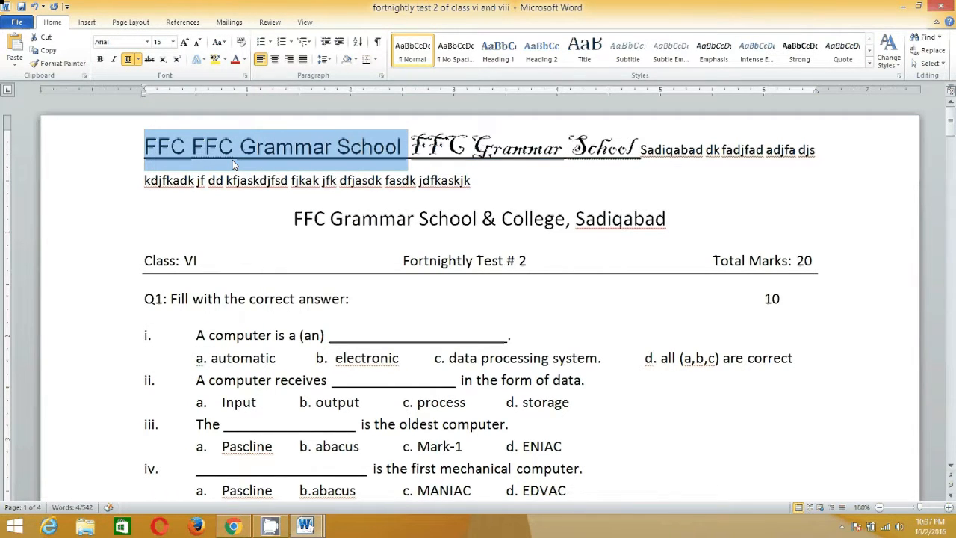
{"action": "key", "text": "ctrl+d"}
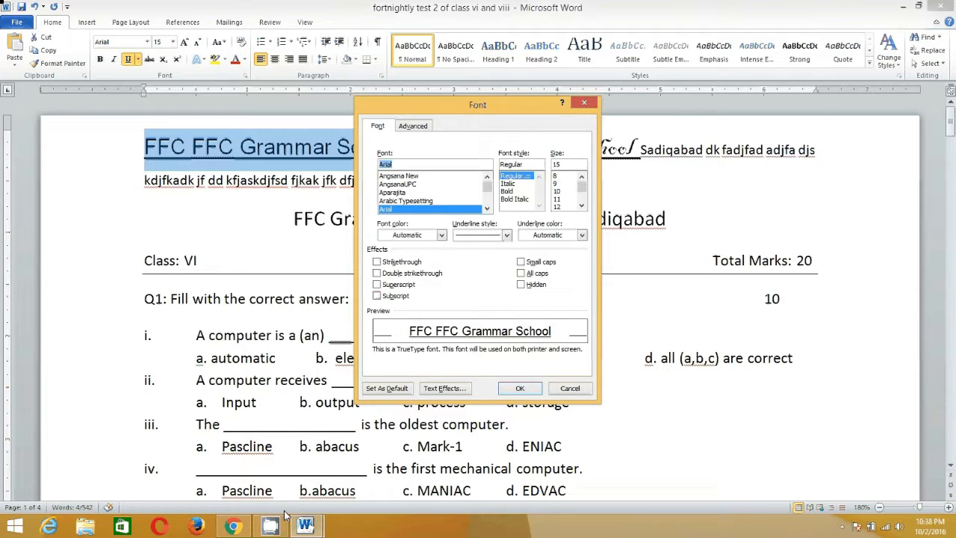
{"action": "mouse_move", "coordinate": [270, 528]}
{"action": "left_click", "coordinate": [376, 262]}
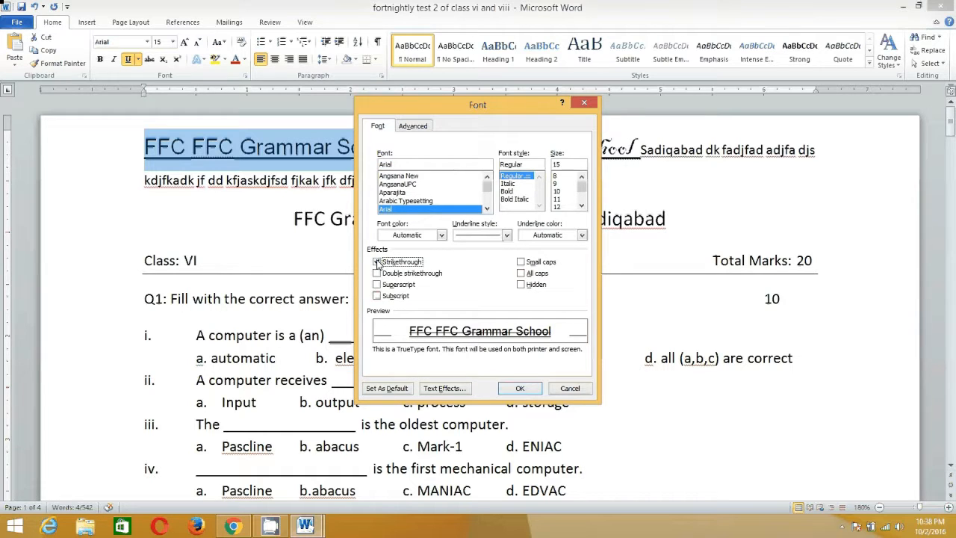
{"action": "left_click", "coordinate": [376, 262]}
{"action": "left_click", "coordinate": [521, 262]}
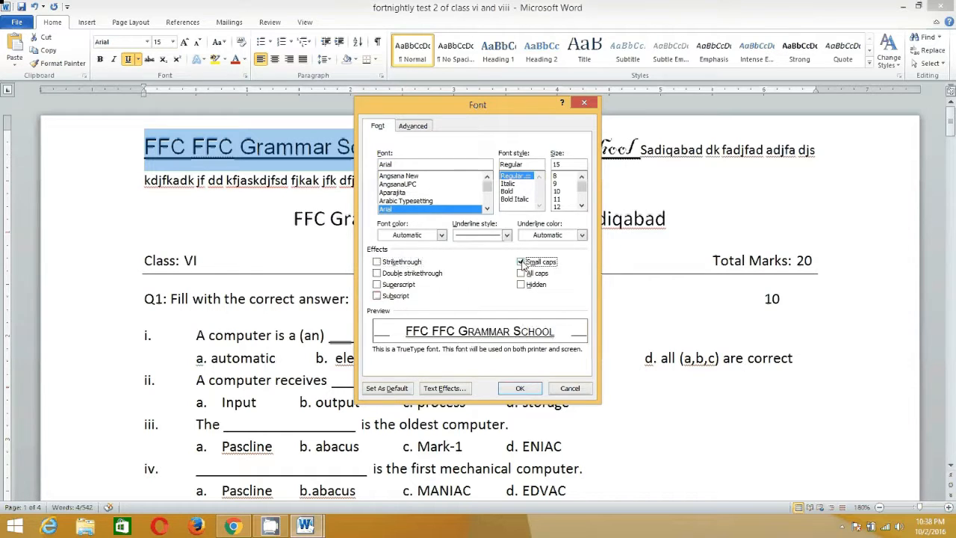
{"action": "left_click", "coordinate": [521, 262]}
{"action": "left_click", "coordinate": [521, 273]}
{"action": "left_click", "coordinate": [522, 273]}
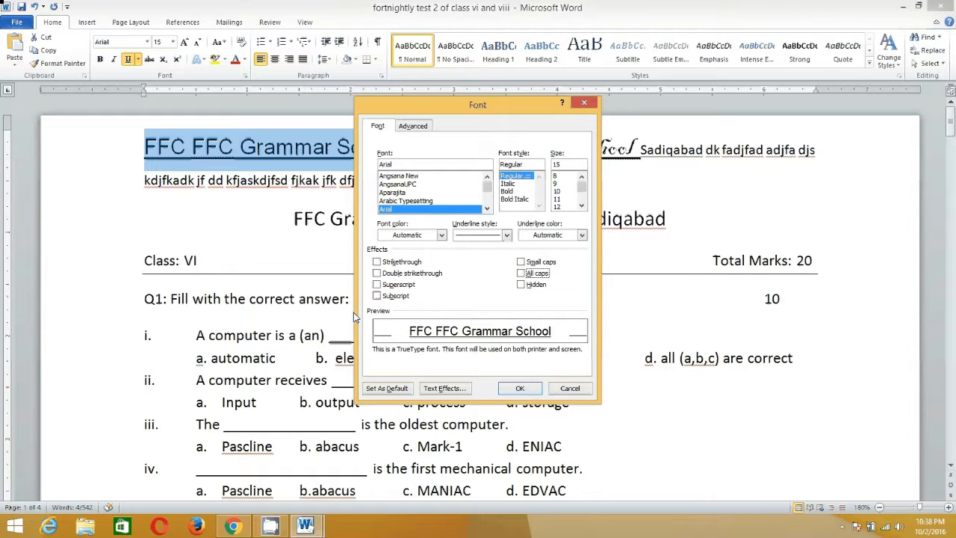
Try the subscript, superscript, double strikethrough, hidden and all caps effects on the school name, clearing each one again.
{"action": "left_click", "coordinate": [377, 297]}
{"action": "left_click", "coordinate": [377, 297]}
{"action": "left_click", "coordinate": [377, 285]}
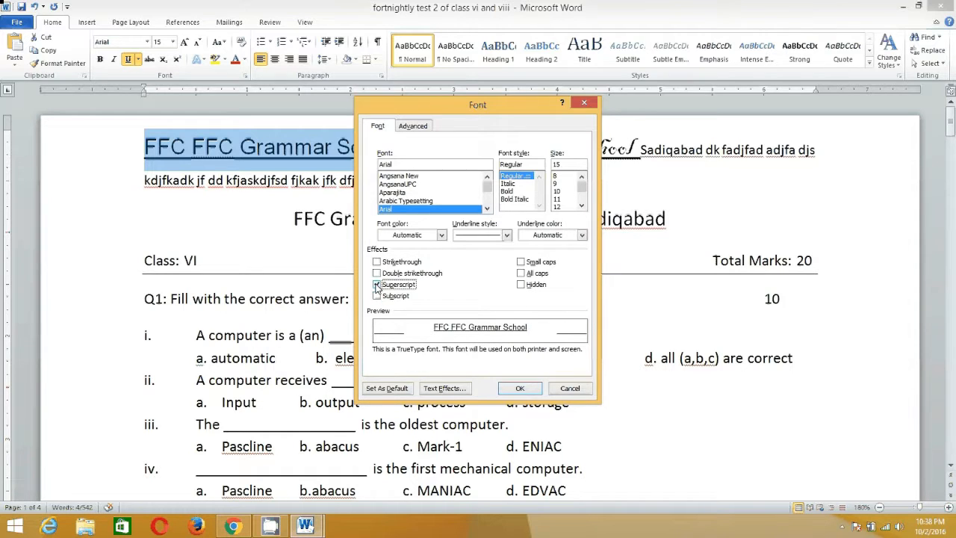
{"action": "left_click", "coordinate": [377, 285]}
{"action": "left_click", "coordinate": [377, 273]}
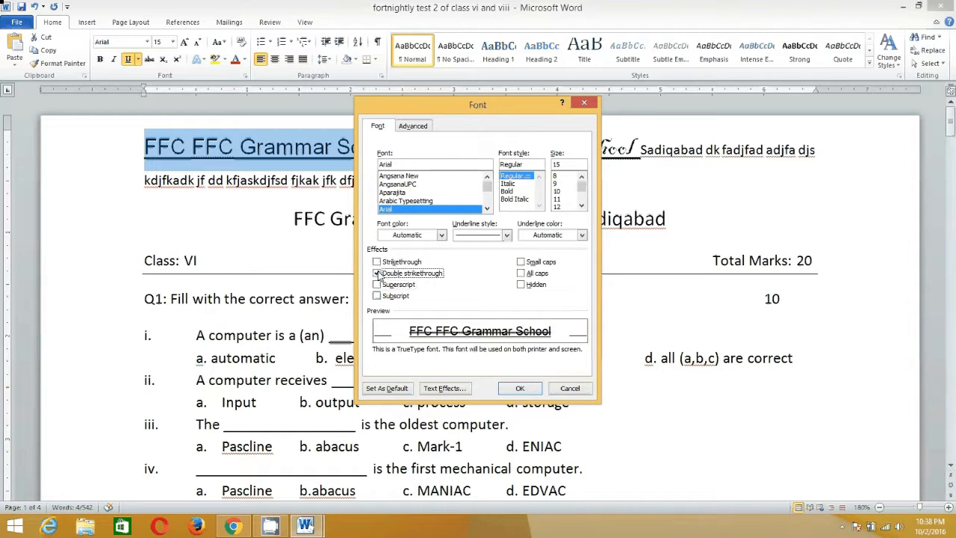
{"action": "left_click", "coordinate": [377, 273]}
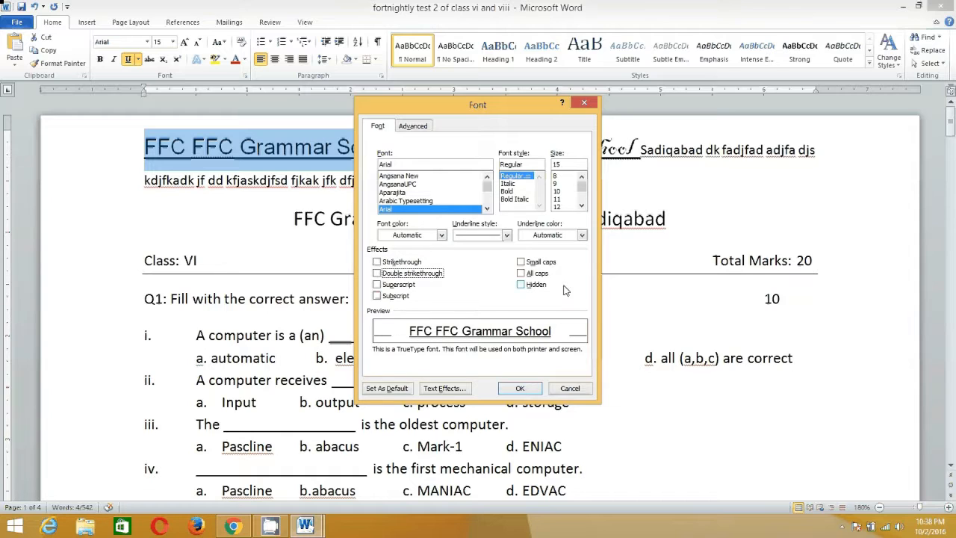
{"action": "left_click", "coordinate": [521, 284]}
{"action": "left_click", "coordinate": [522, 284]}
{"action": "left_click", "coordinate": [522, 273]}
{"action": "left_click", "coordinate": [521, 273]}
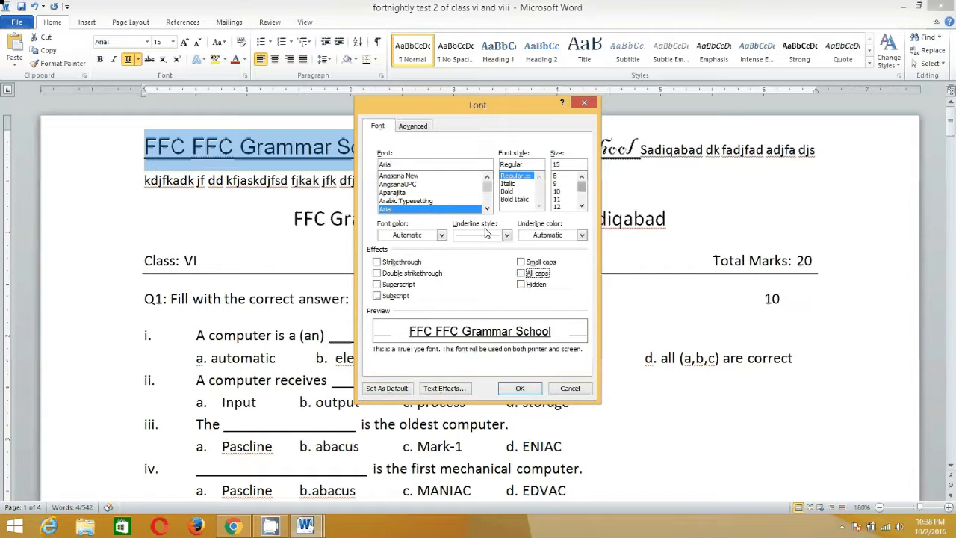
Try a dark red font color and an olive green underline color for the school name, and discard the font changes.
{"action": "left_click", "coordinate": [441, 234]}
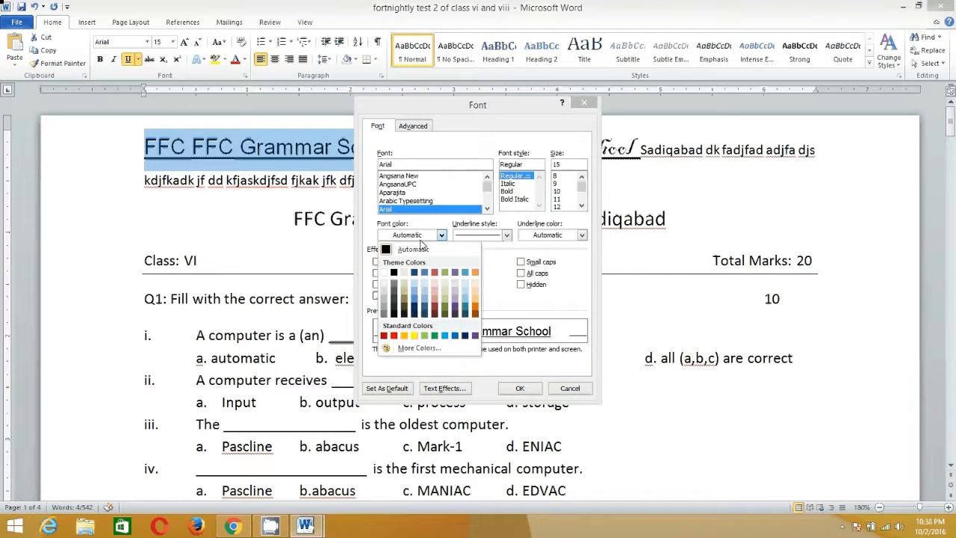
{"action": "left_click", "coordinate": [435, 312]}
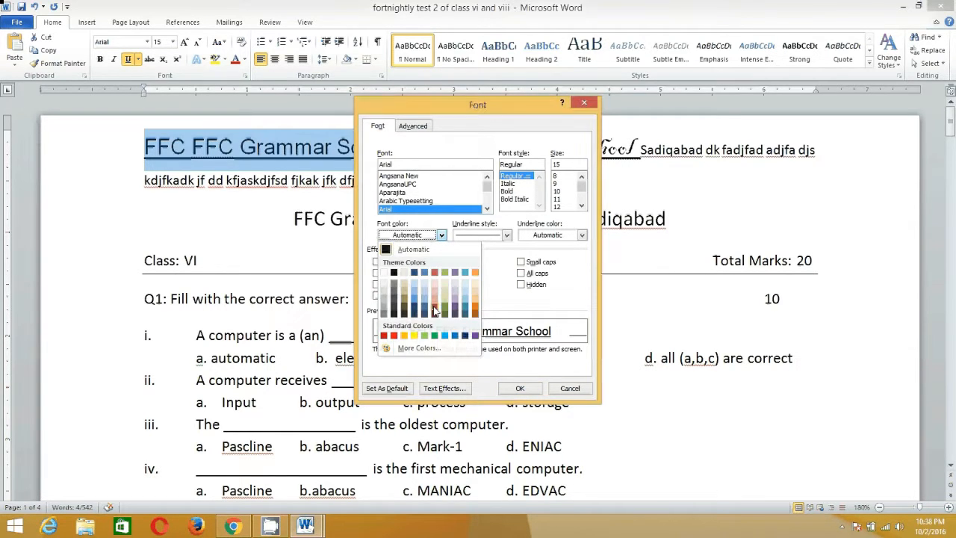
{"action": "left_click", "coordinate": [581, 236]}
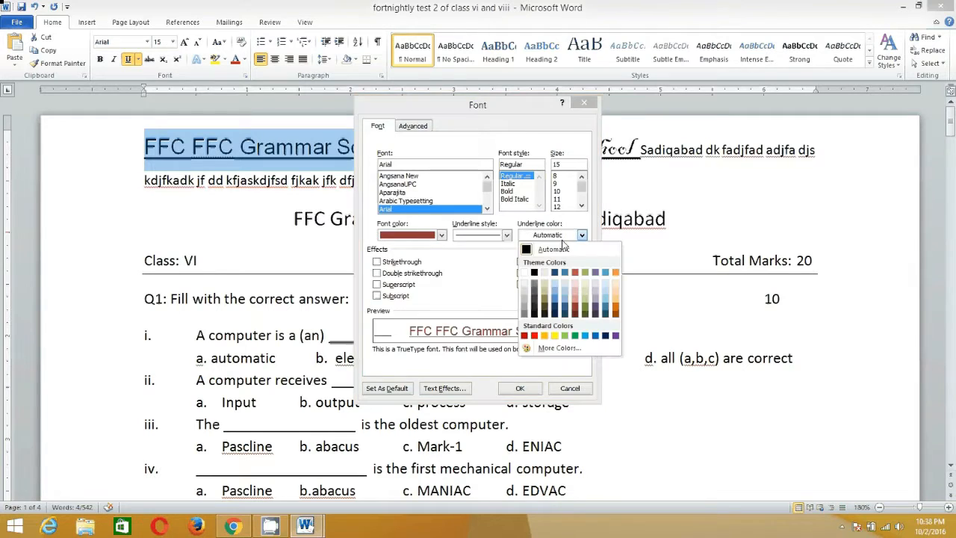
{"action": "left_click", "coordinate": [585, 307]}
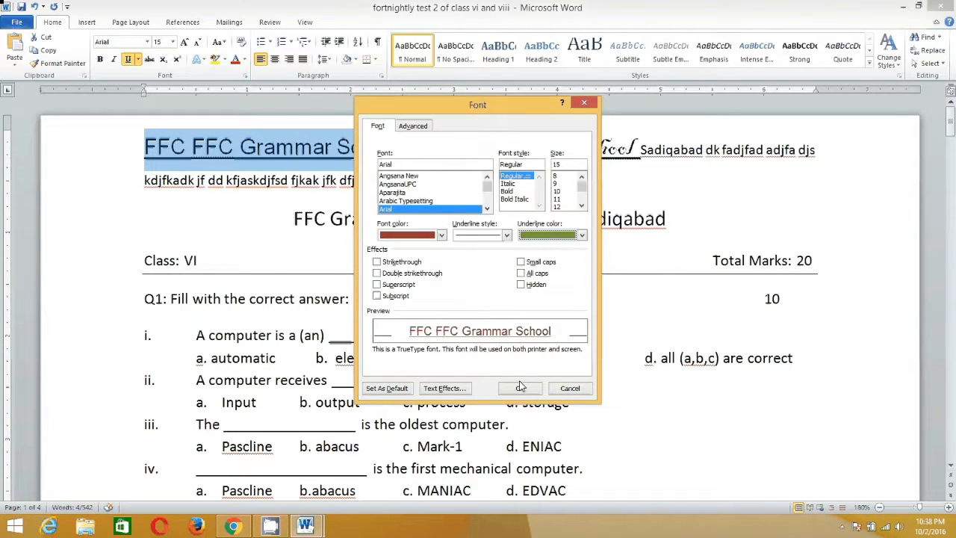
{"action": "left_click", "coordinate": [572, 387]}
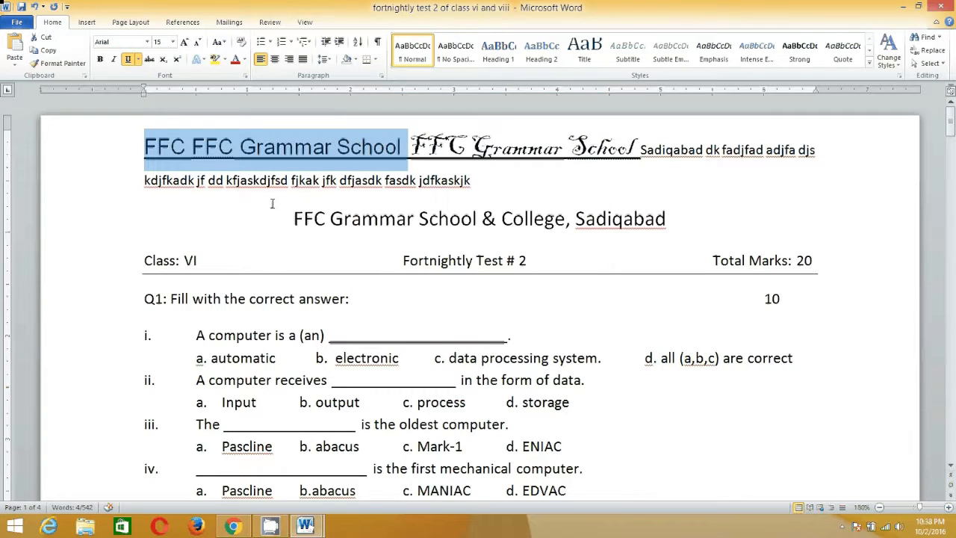
Select both practice text lines above the "FFC Grammar School & College, Sadiqabad" heading and delete them.
{"action": "left_click", "coordinate": [125, 142]}
{"action": "left_click", "coordinate": [141, 147]}
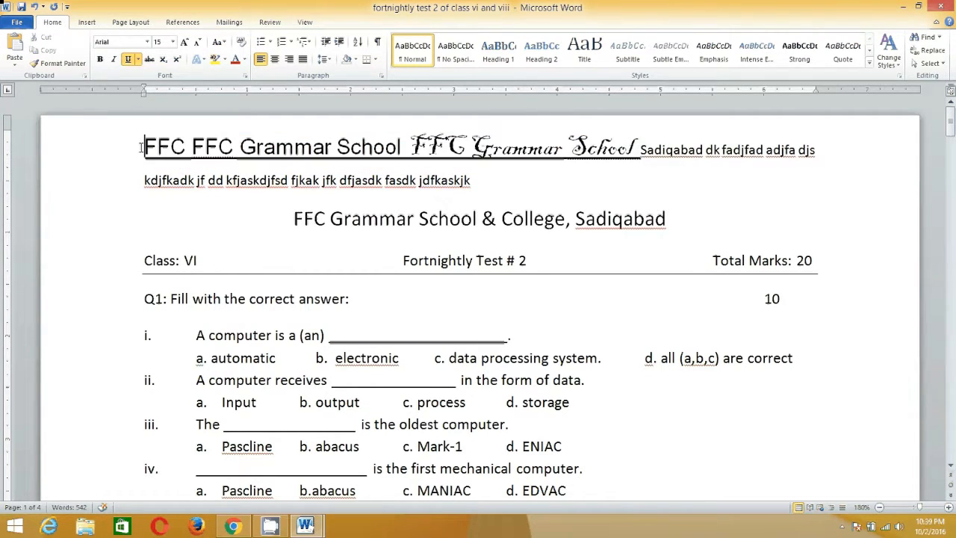
{"action": "left_click_drag", "start_coordinate": [140, 147], "coordinate": [507, 186]}
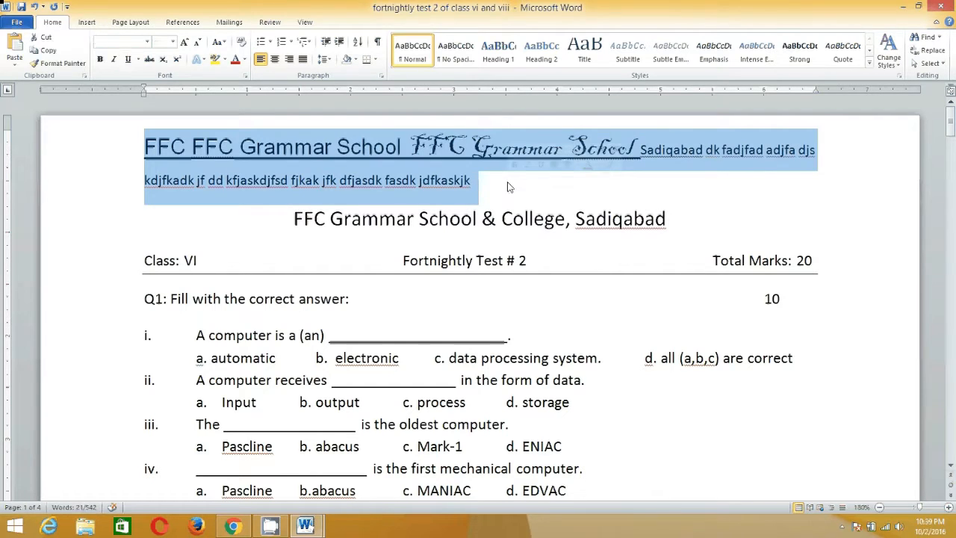
{"action": "left_click", "coordinate": [507, 185]}
{"action": "double_click", "coordinate": [47, 156]}
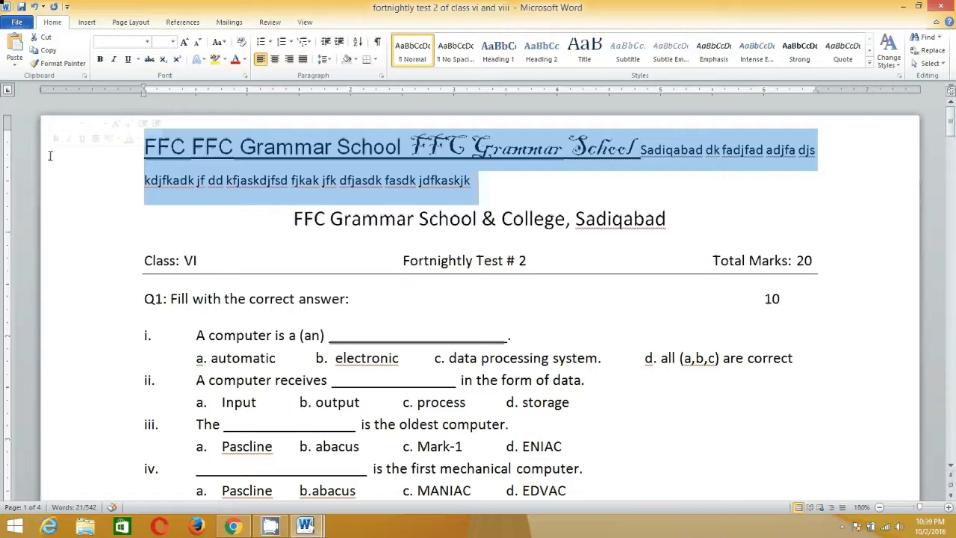
{"action": "key", "text": "Delete"}
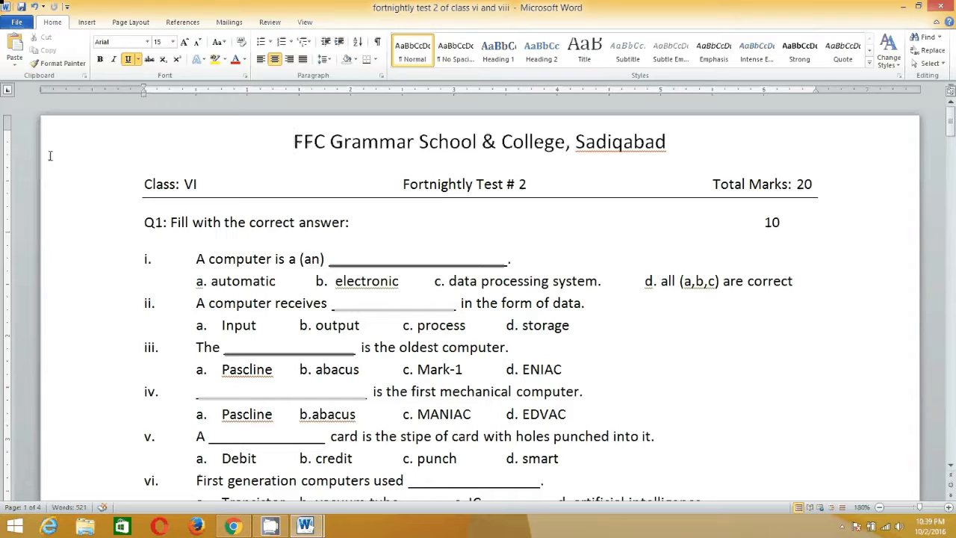
Undo the deletion of the practice lines and the last bold change, and practise redoing and undoing them.
{"action": "key", "text": "ctrl+z"}
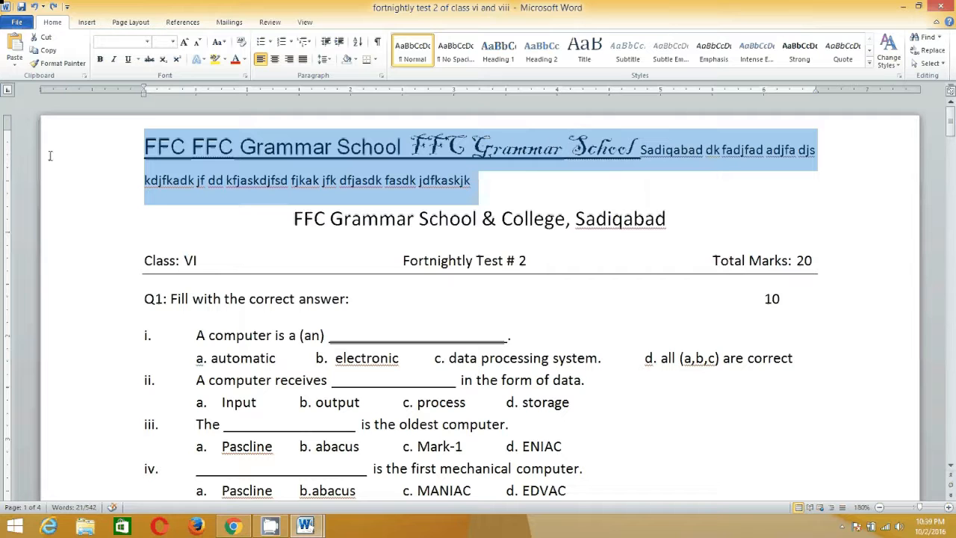
{"action": "key", "text": "ctrl+z"}
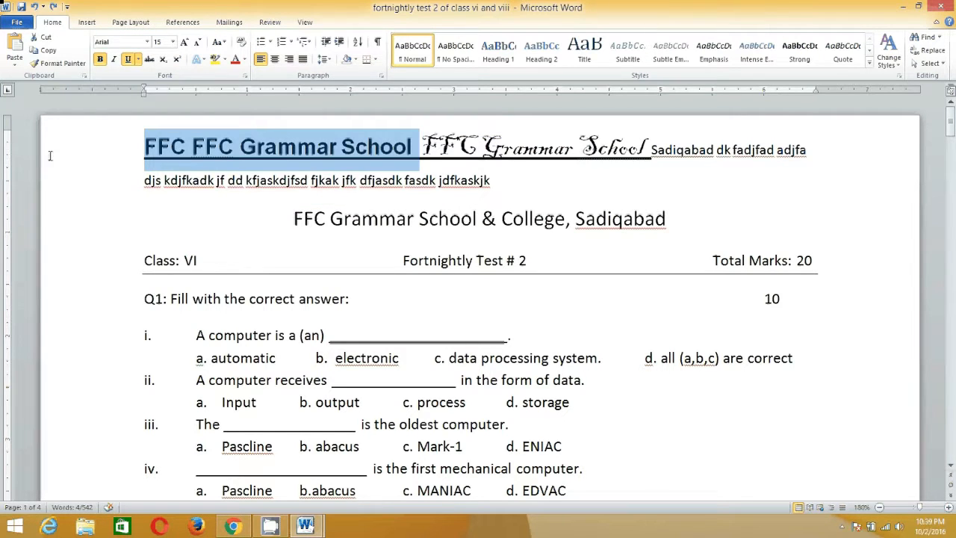
{"action": "key", "text": "ctrl+z"}
{"action": "key", "text": "ctrl+z"}
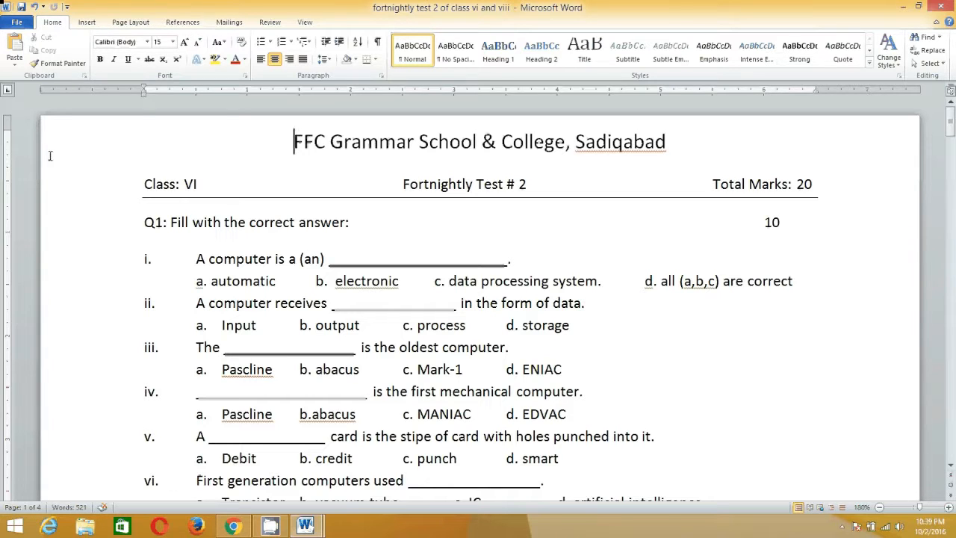
{"action": "key", "text": "ctrl+y"}
{"action": "key", "text": "ctrl+y"}
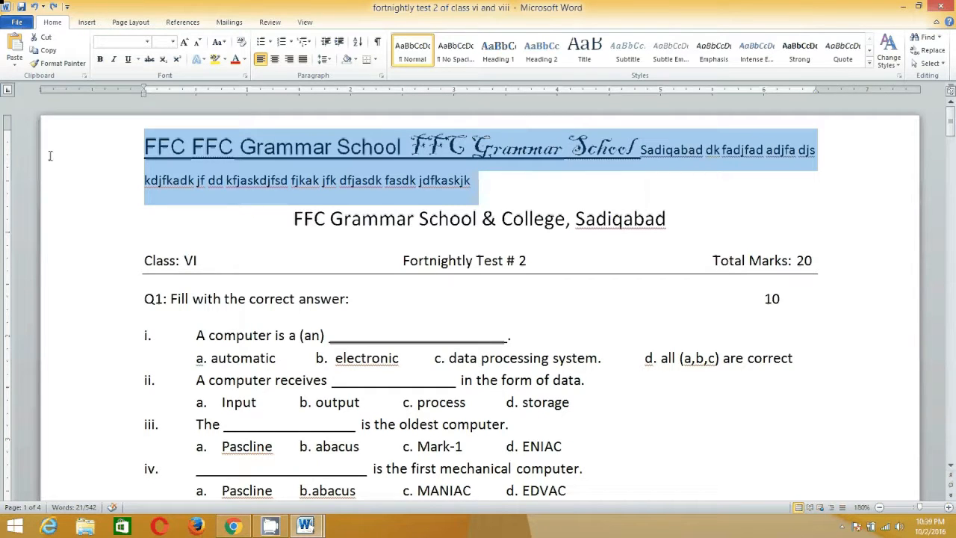
Step back through the recent changes to the practice lines and redo them up to the deletion of both lines.
{"action": "key", "text": "ctrl+z"}
{"action": "key", "text": "ctrl+z"}
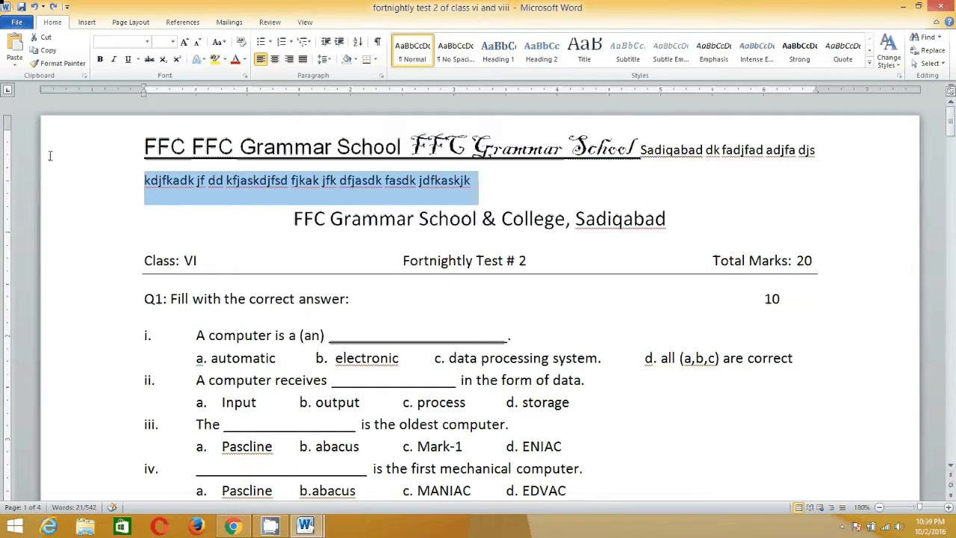
{"action": "key", "text": "ctrl+z"}
{"action": "key", "text": "ctrl+z"}
{"action": "key", "text": "ctrl+z"}
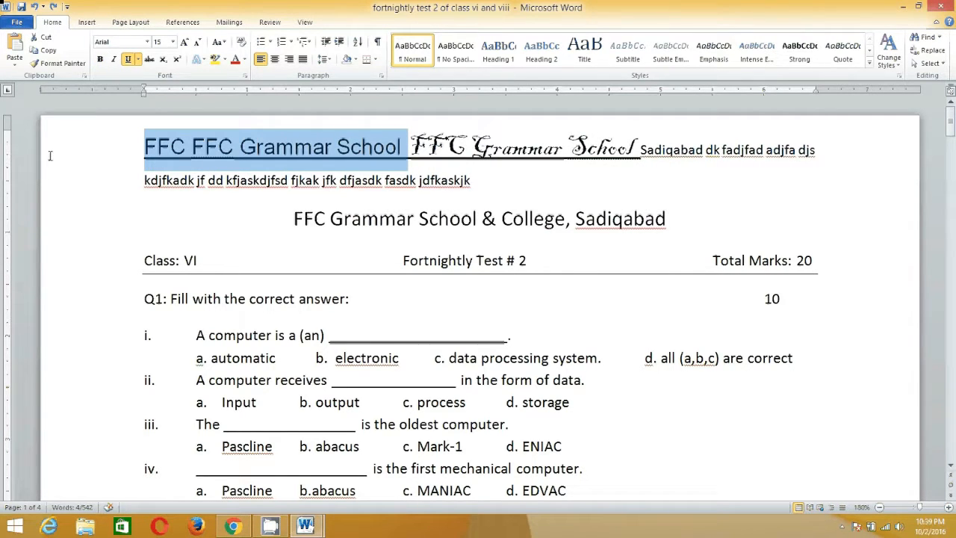
{"action": "key", "text": "ctrl+b"}
{"action": "key", "text": "ctrl+b"}
{"action": "key", "text": "ctrl+b"}
{"action": "key", "text": "ctrl+z"}
{"action": "key", "text": "ctrl+z"}
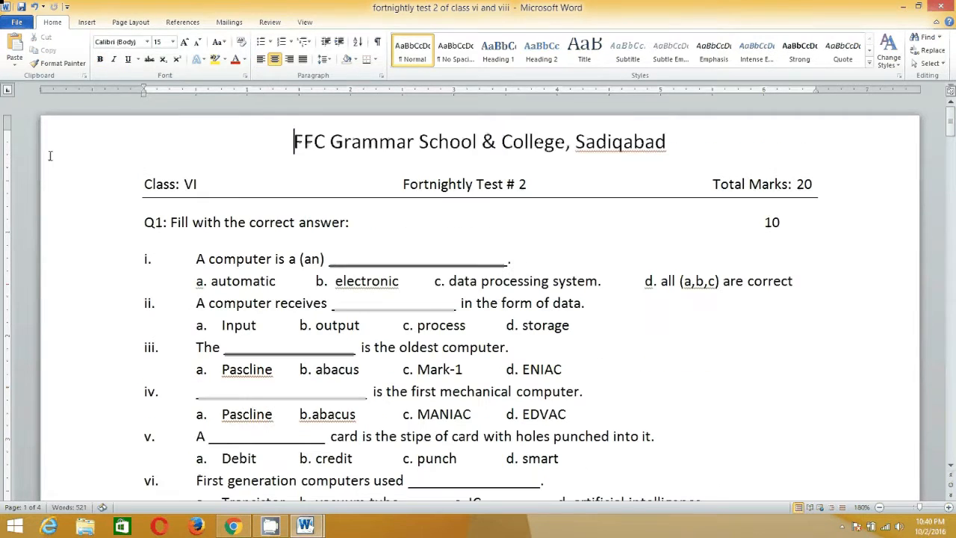
Alternately undo and redo the deletion of the practice lines, ending with both lines restored.
{"action": "key", "text": "ctrl+y"}
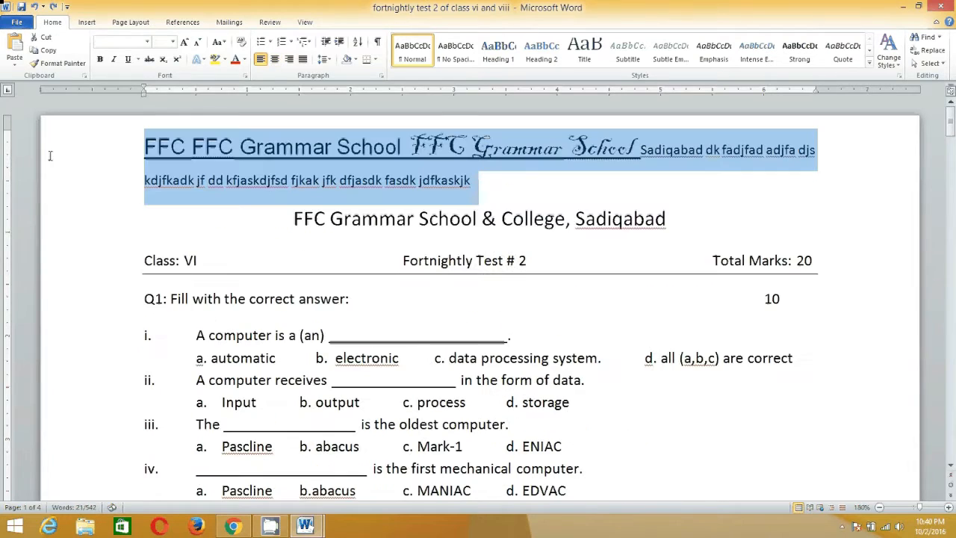
{"action": "key", "text": "ctrl+z"}
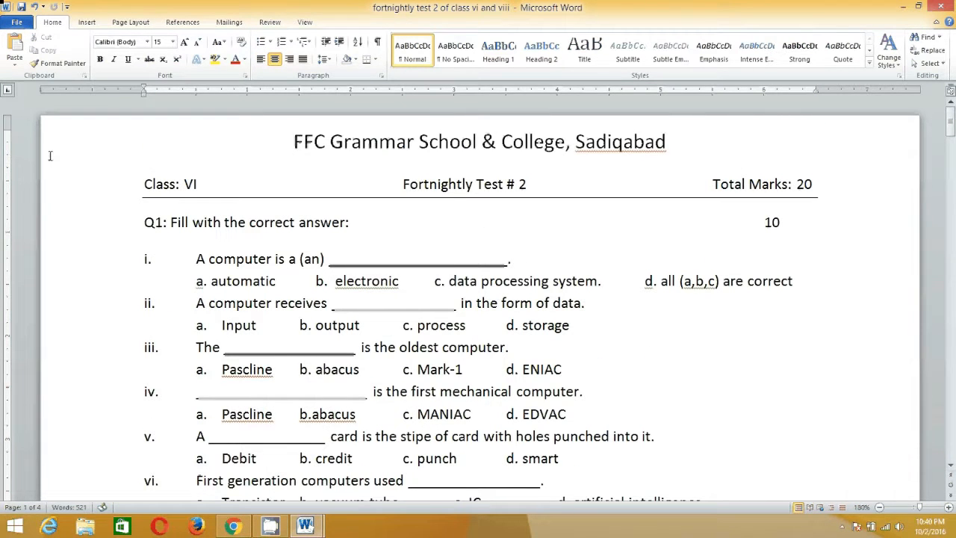
{"action": "key", "text": "ctrl+y"}
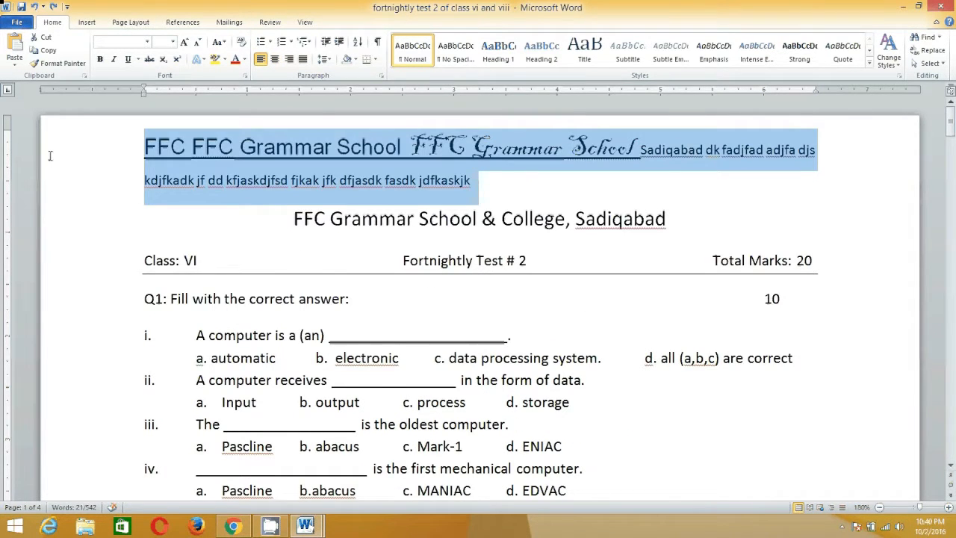
{"action": "key", "text": "ctrl+z"}
{"action": "key", "text": "ctrl+y"}
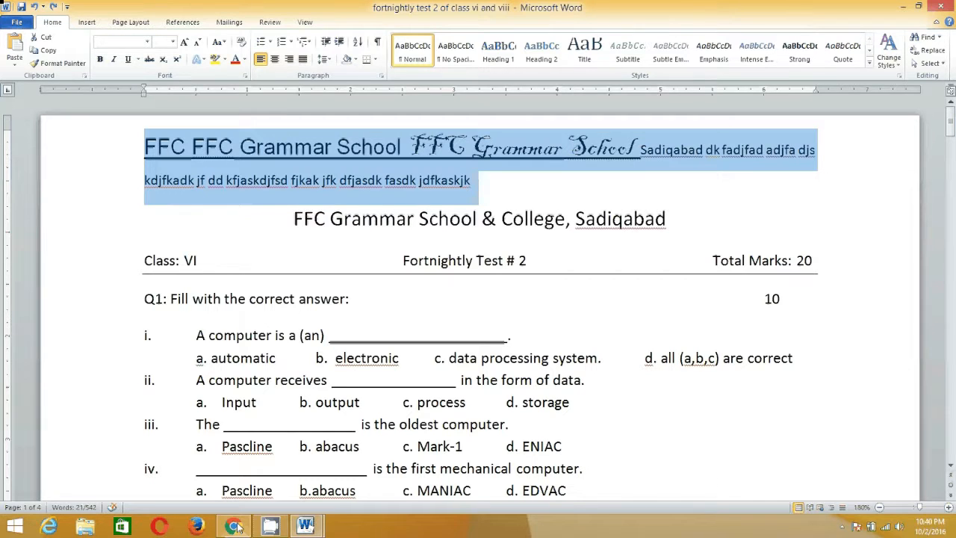
{"action": "left_click", "coordinate": [270, 528]}
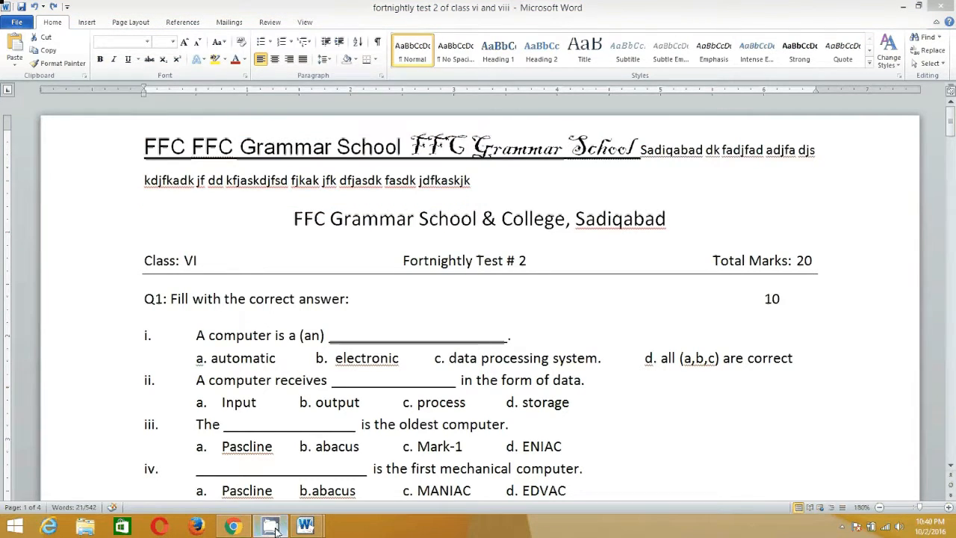
{"action": "mouse_move", "coordinate": [276, 531]}
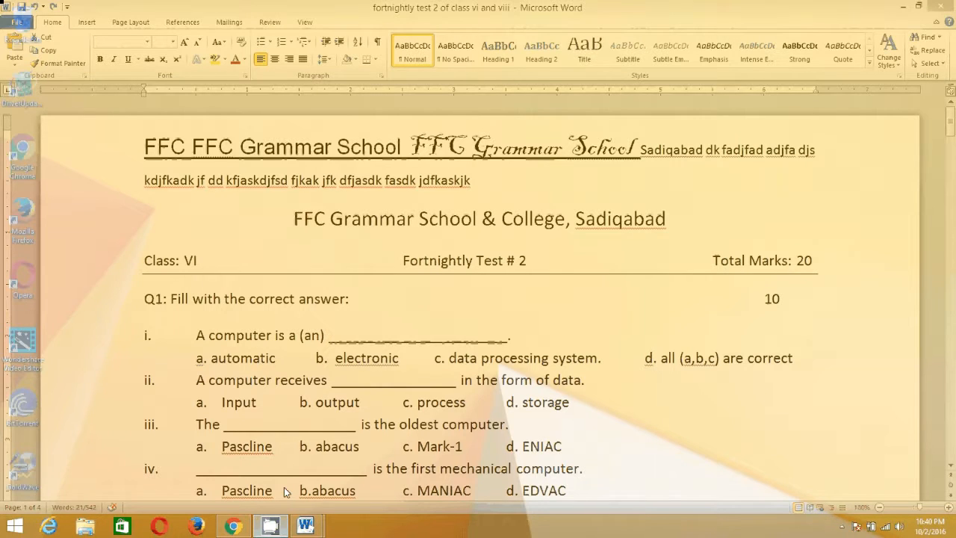
{"action": "right_click", "coordinate": [604, 526]}
{"action": "left_click", "coordinate": [842, 528]}
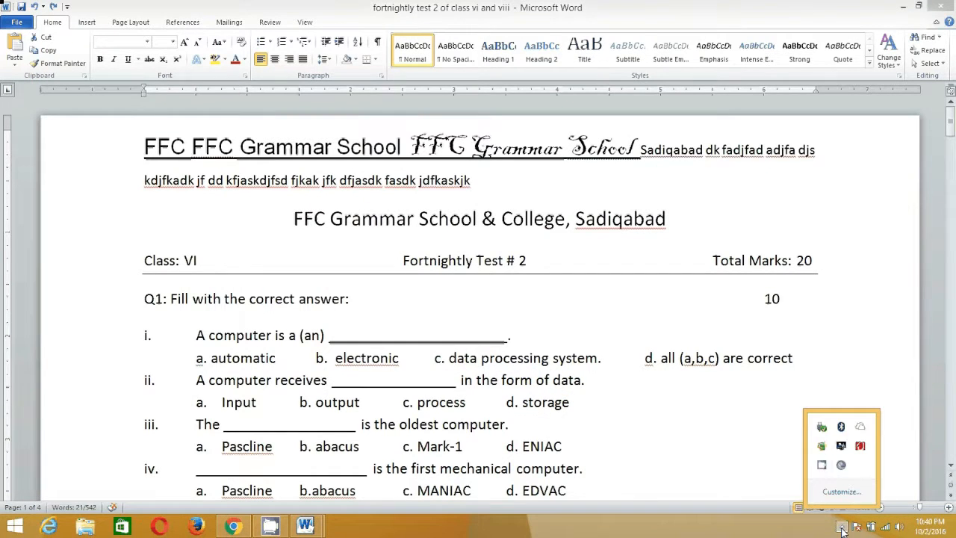
{"action": "right_click", "coordinate": [825, 469]}
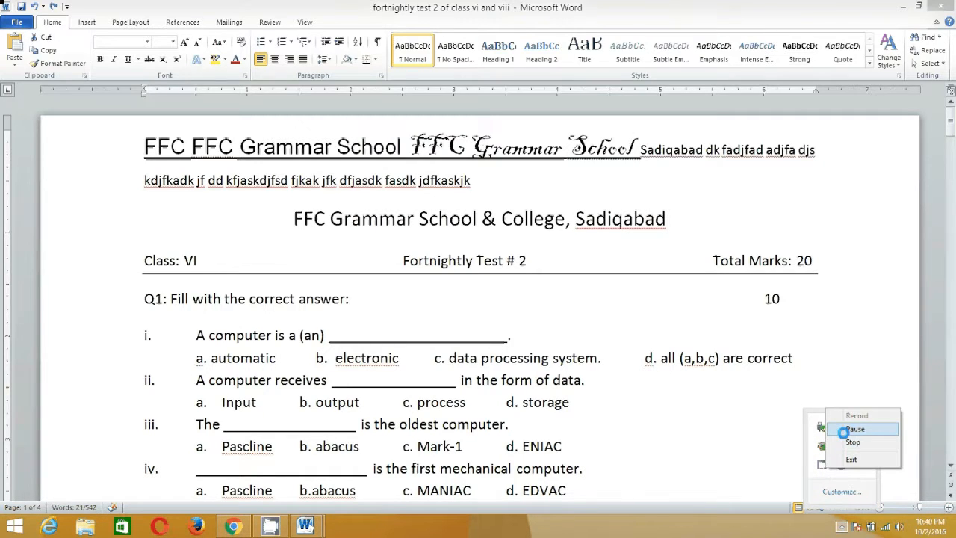
{"action": "left_click", "coordinate": [843, 431]}
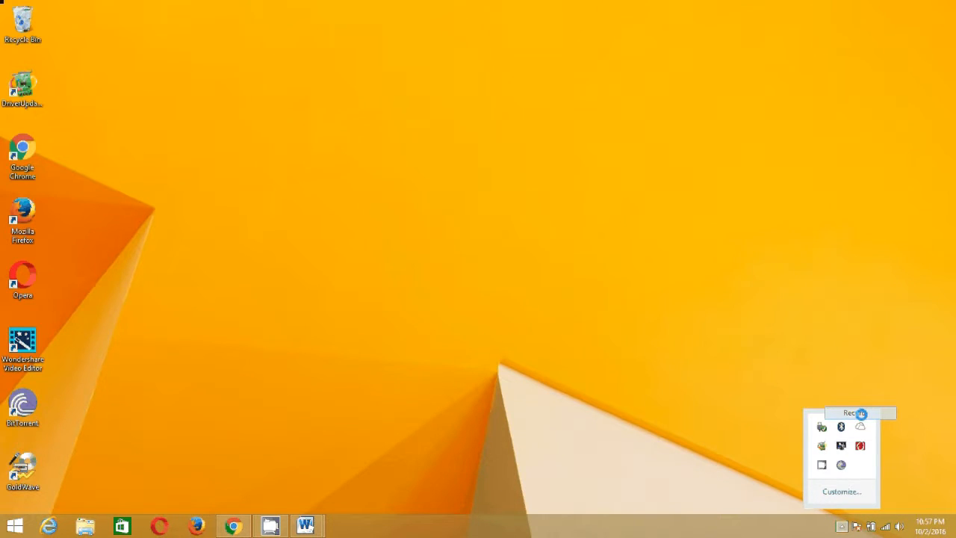
Switch to the "fortnightly test 2 of class vi and viii" document and delete the two selected practice lines above the heading.
{"action": "mouse_move", "coordinate": [305, 527]}
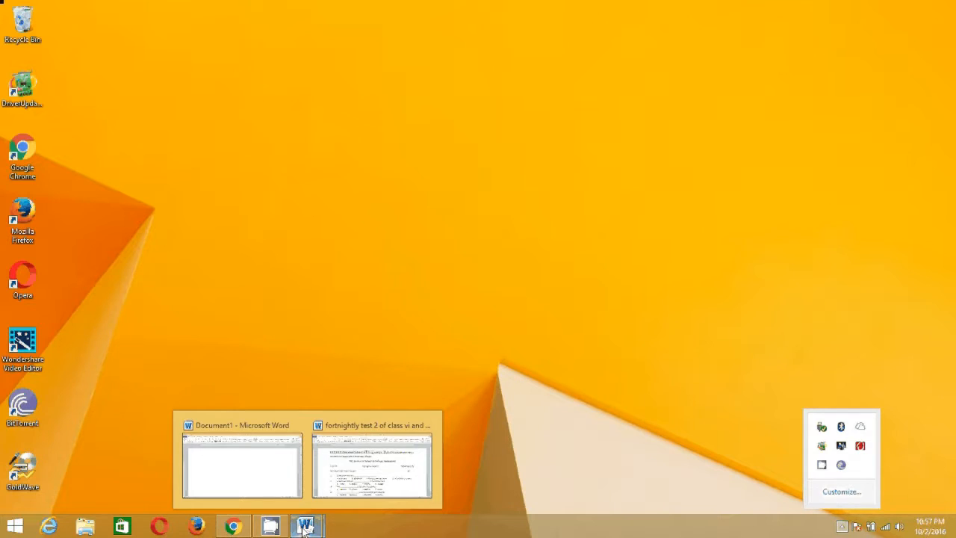
{"action": "left_click", "coordinate": [348, 459]}
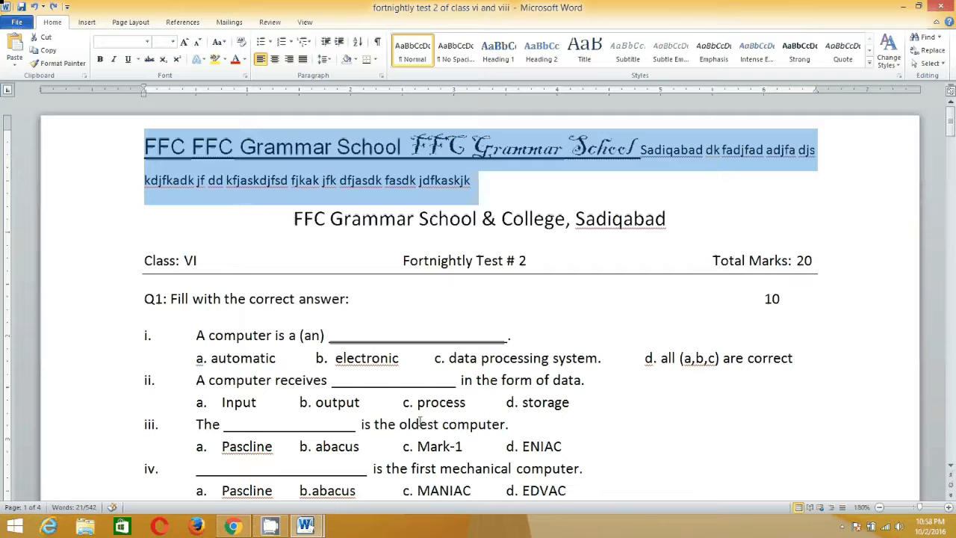
{"action": "key", "text": "Delete"}
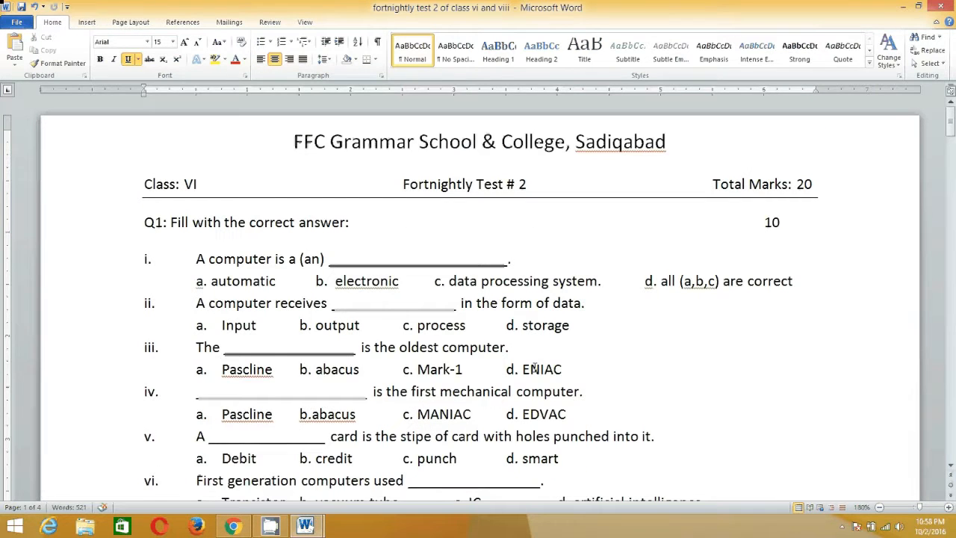
{"action": "key", "text": "Right"}
{"action": "key", "text": "Down"}
{"action": "key", "text": "Down"}
{"action": "key", "text": "Down"}
{"action": "key", "text": "Down"}
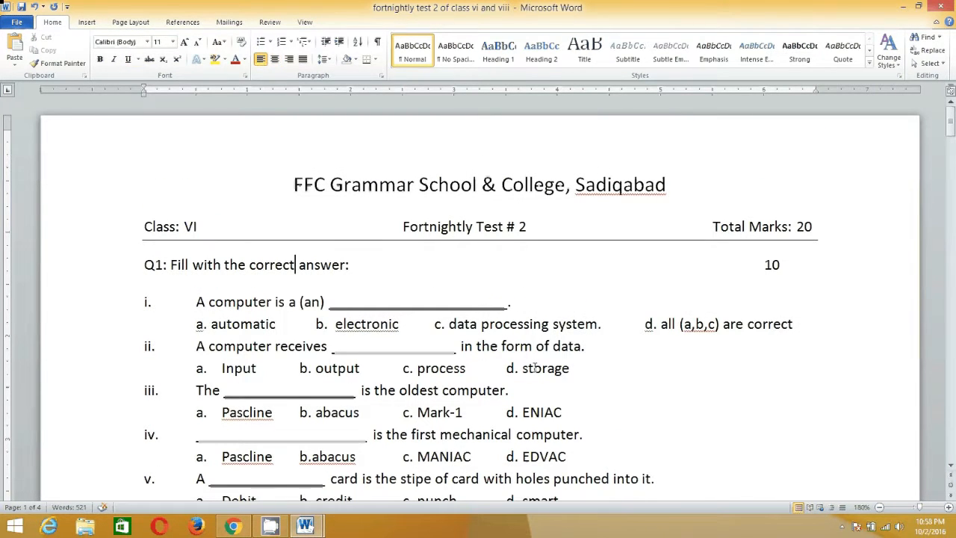
{"action": "key", "text": "Up"}
{"action": "key", "text": "Up"}
{"action": "key", "text": "Down"}
{"action": "key", "text": "Down"}
{"action": "key", "text": "Down"}
{"action": "key", "text": "Down"}
{"action": "key", "text": "Down"}
{"action": "key", "text": "Down"}
{"action": "key", "text": "Down"}
{"action": "key", "text": "Down"}
{"action": "key", "text": "Down"}
{"action": "key", "text": "Down"}
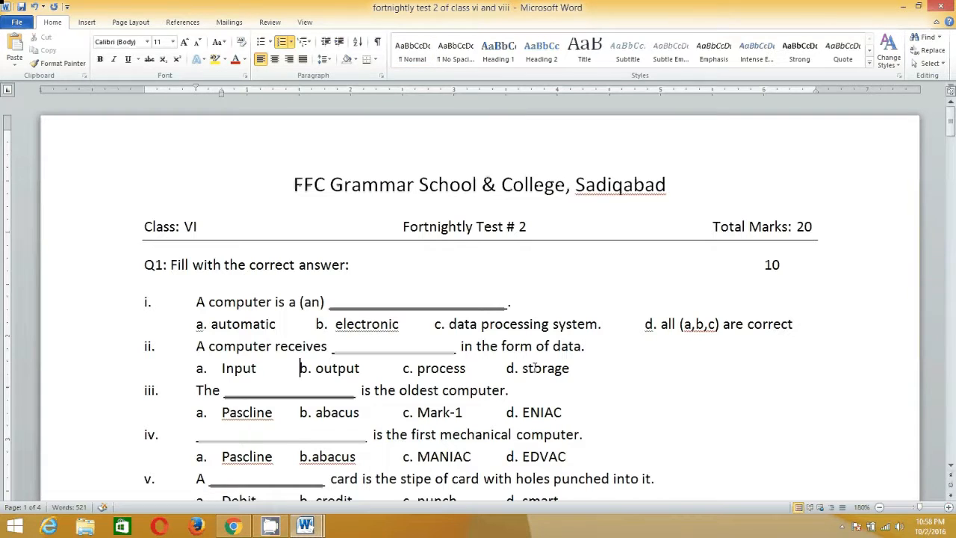
{"action": "key", "text": "Down"}
{"action": "key", "text": "Down"}
{"action": "key", "text": "Down"}
{"action": "key", "text": "Down"}
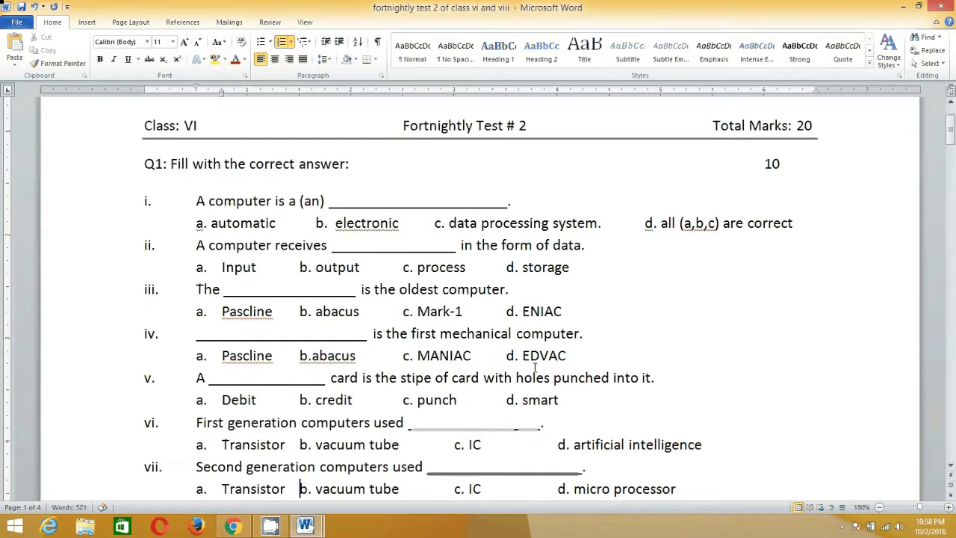
{"action": "key", "text": "Up"}
{"action": "key", "text": "Up"}
{"action": "key", "text": "Up"}
{"action": "key", "text": "Up"}
{"action": "key", "text": "Up"}
Select all ten Q1 questions with their options and try single, double and 1.5 line spacing on them.
{"action": "left_click_drag", "start_coordinate": [196, 200], "coordinate": [702, 429]}
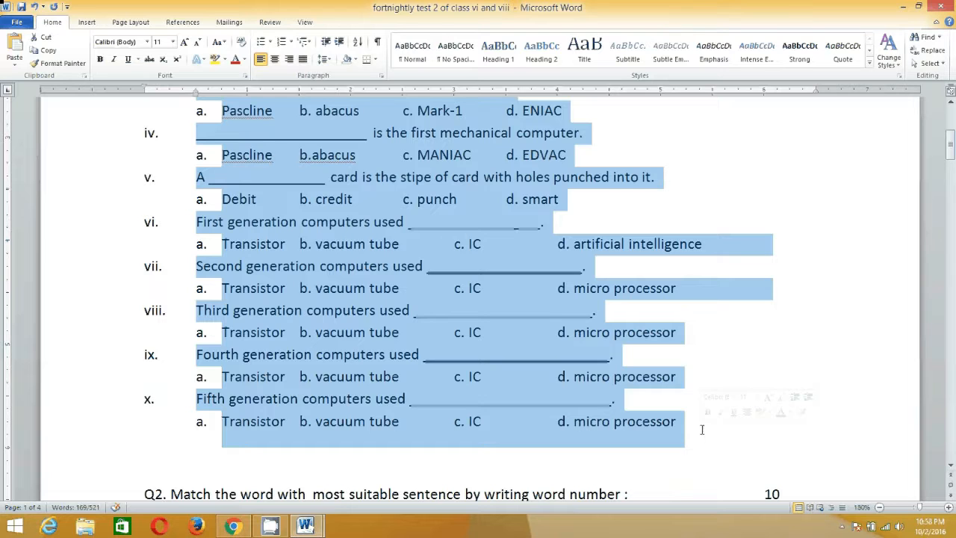
{"action": "key", "text": "ctrl+1"}
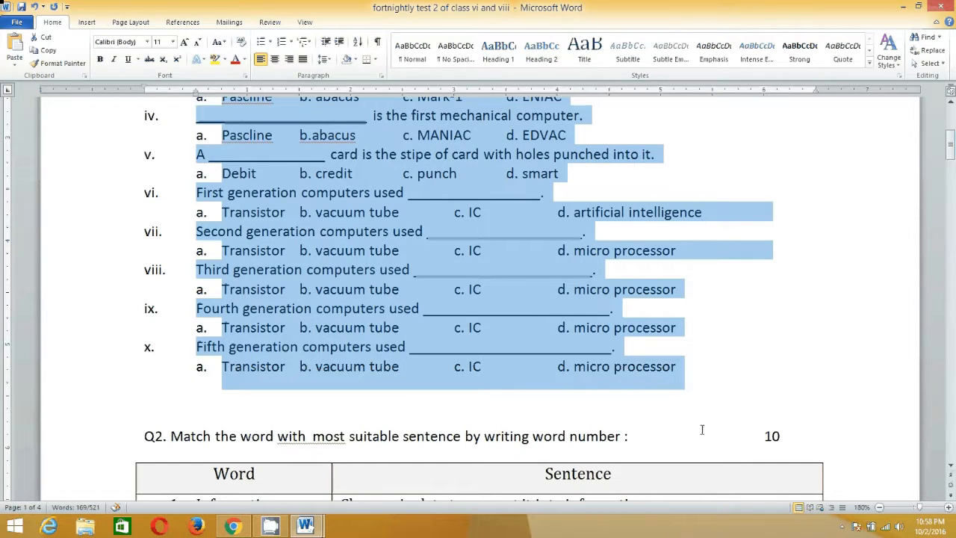
{"action": "key", "text": "ctrl+2"}
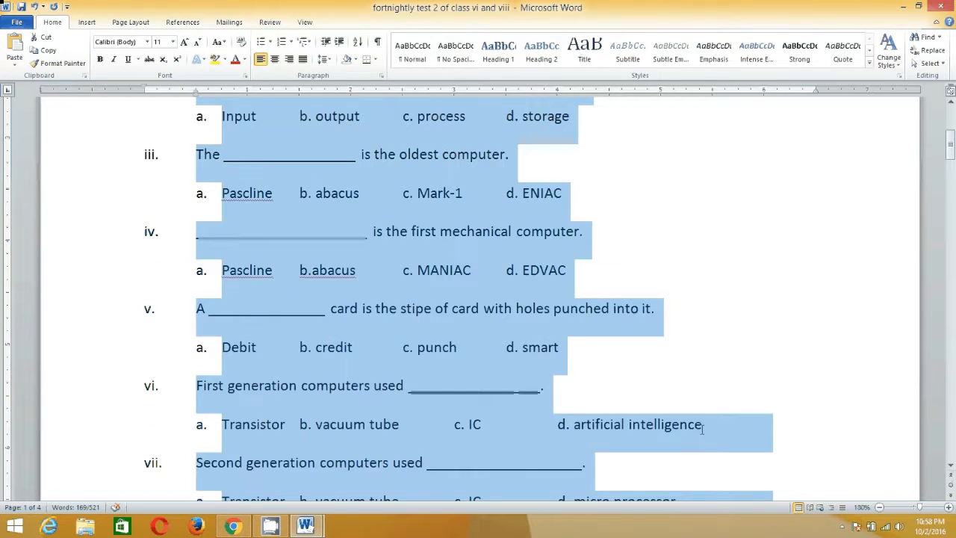
{"action": "key", "text": "ctrl+5"}
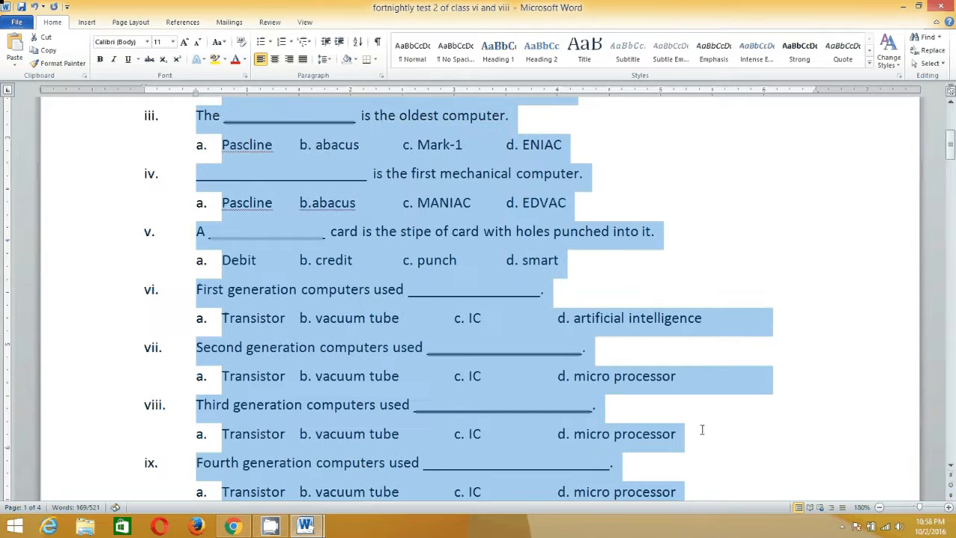
{"action": "scroll", "coordinate": [700, 418], "scroll_direction": "down", "scroll_amount": 3}
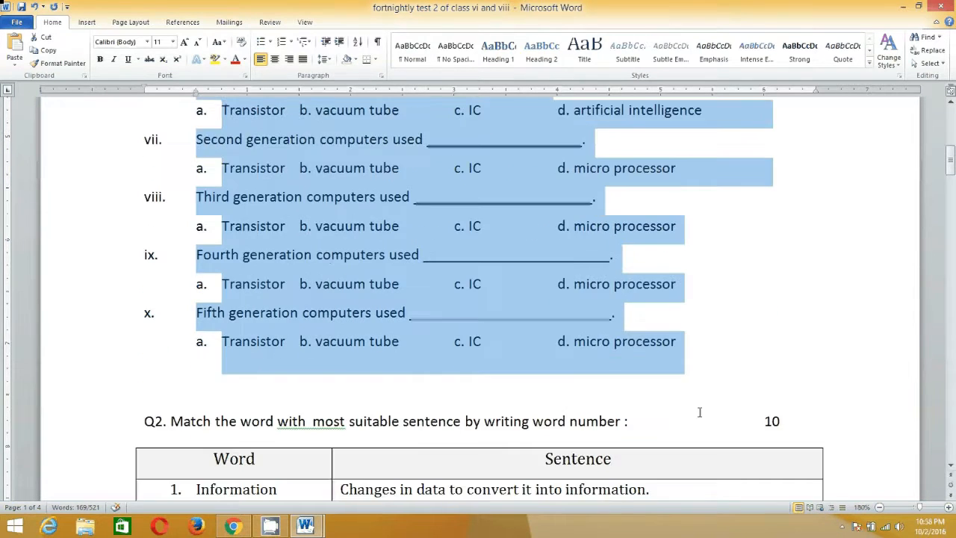
{"action": "scroll", "coordinate": [700, 412], "scroll_direction": "up", "scroll_amount": 7}
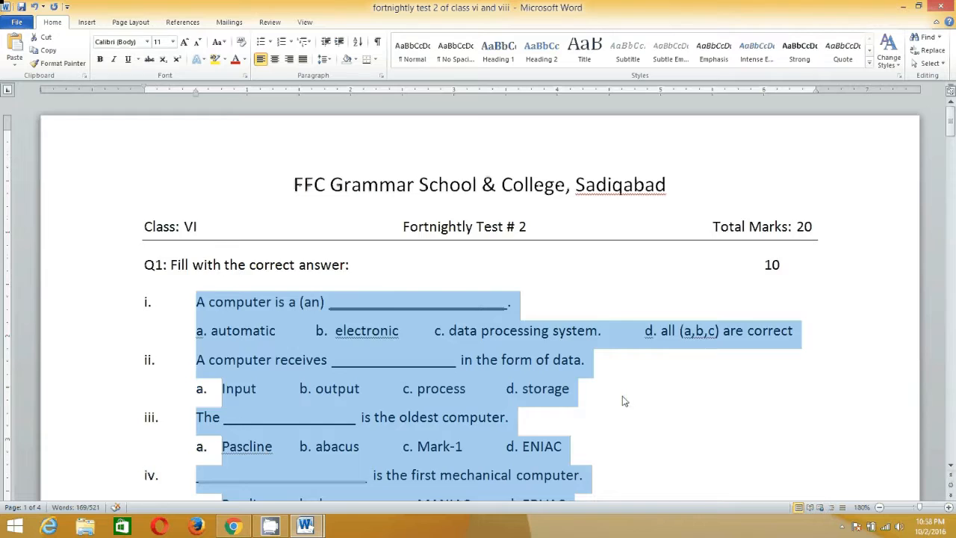
{"action": "scroll", "coordinate": [625, 401], "scroll_direction": "down", "scroll_amount": 7}
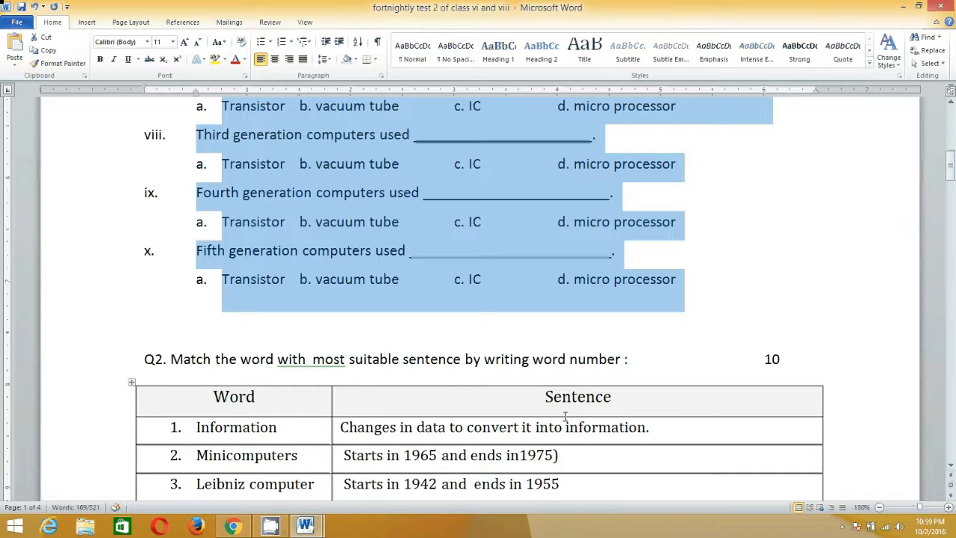
{"action": "scroll", "coordinate": [565, 416], "scroll_direction": "up", "scroll_amount": 6}
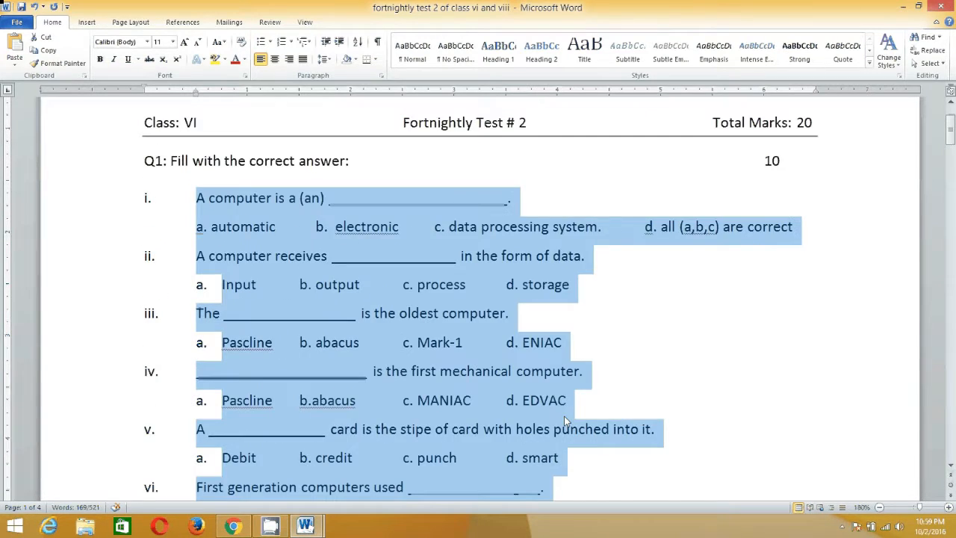
{"action": "scroll", "coordinate": [565, 421], "scroll_direction": "up", "scroll_amount": 2}
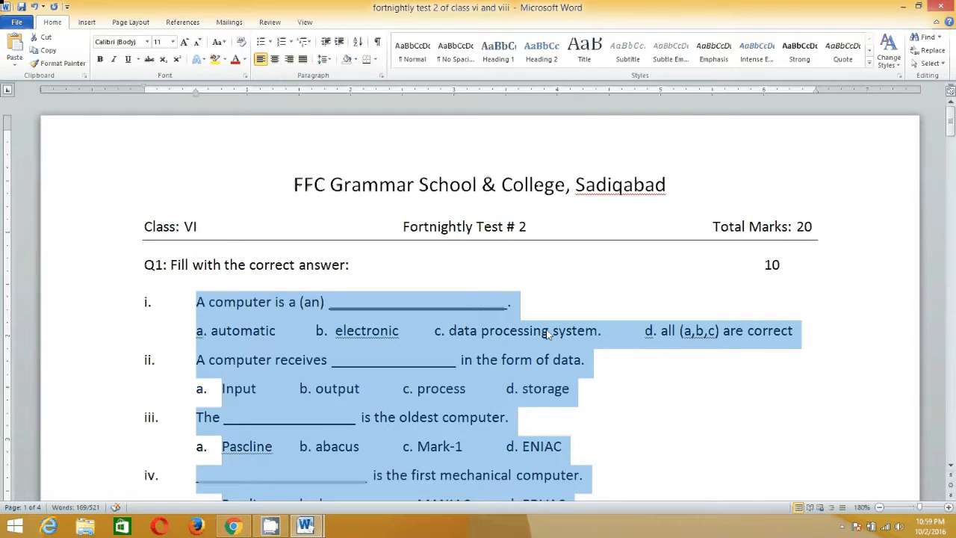
{"action": "left_click", "coordinate": [559, 304]}
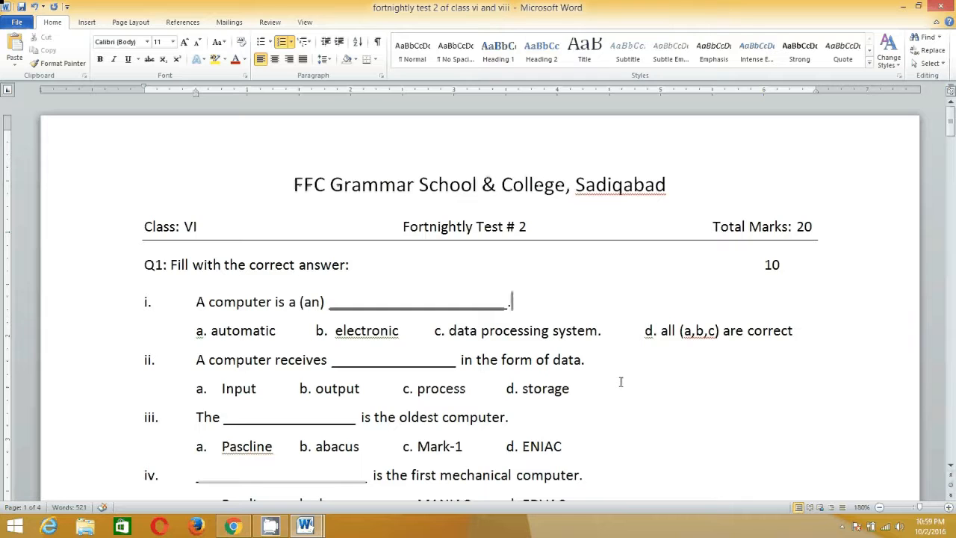
Start the spelling and grammar check and skip the capitalization, fragment and "a,b,c" flags in question i's answer options.
{"action": "key", "text": "F7"}
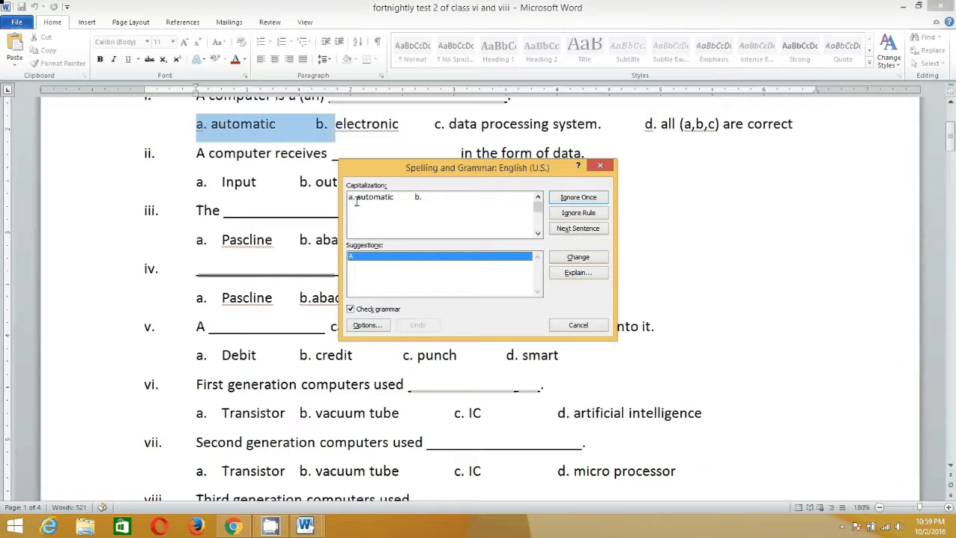
{"action": "left_click", "coordinate": [588, 198]}
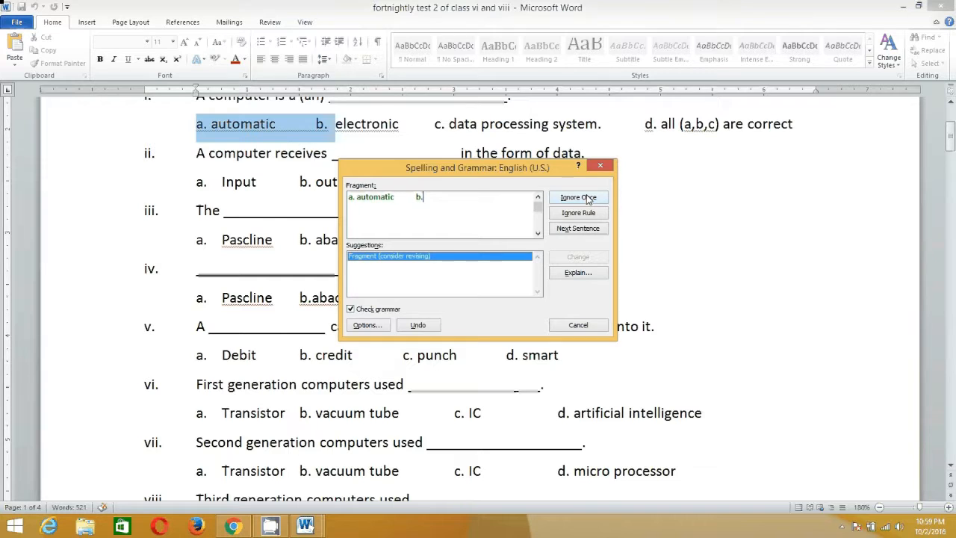
{"action": "left_click", "coordinate": [575, 198]}
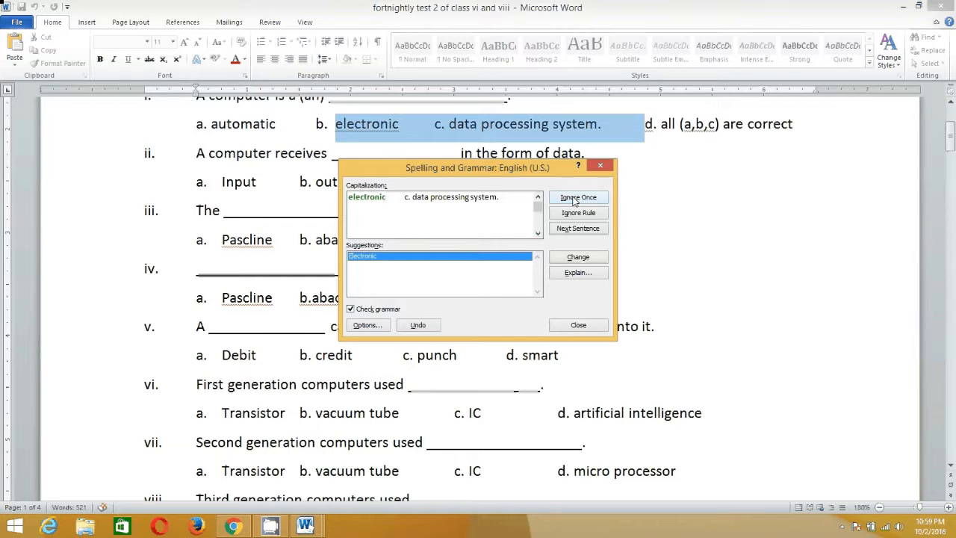
{"action": "left_click", "coordinate": [574, 199]}
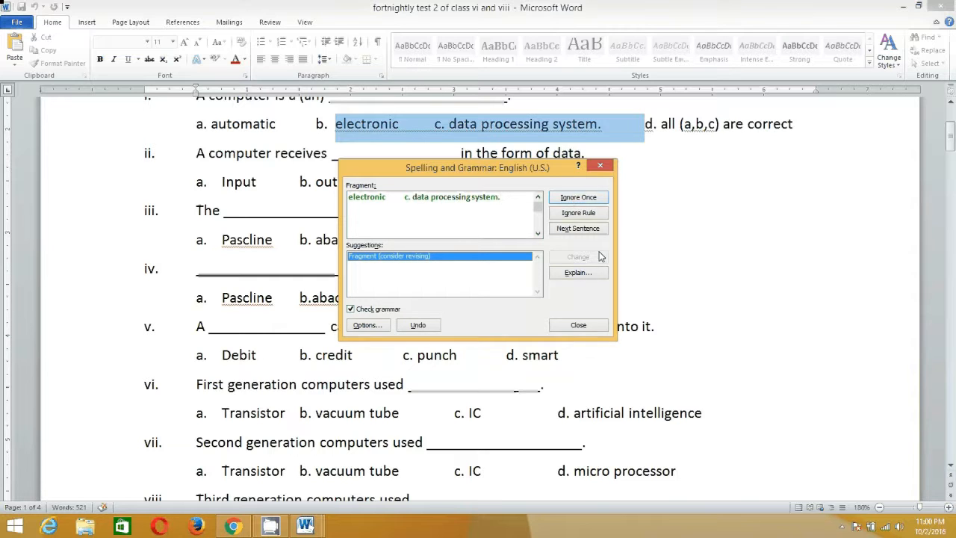
{"action": "left_click", "coordinate": [575, 232]}
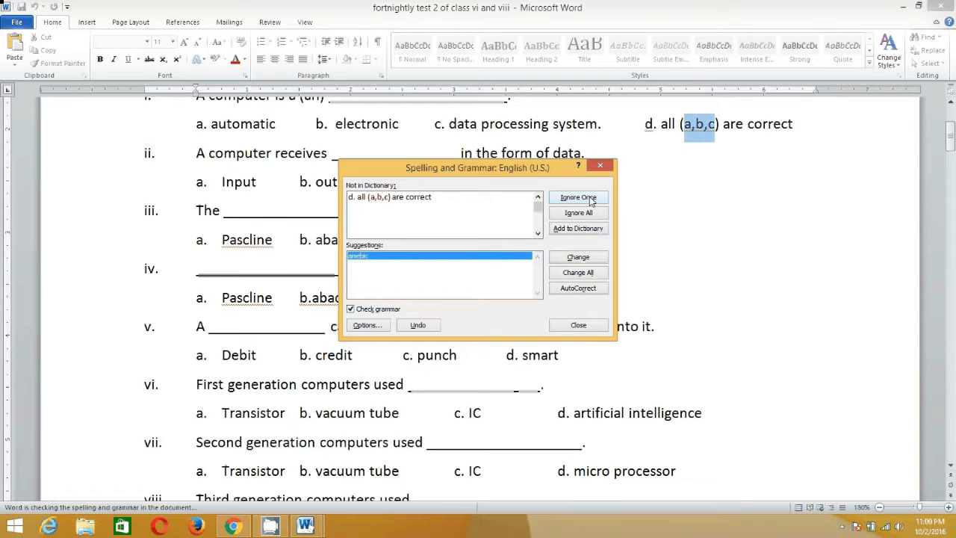
{"action": "left_click", "coordinate": [590, 198]}
{"action": "left_click", "coordinate": [578, 231]}
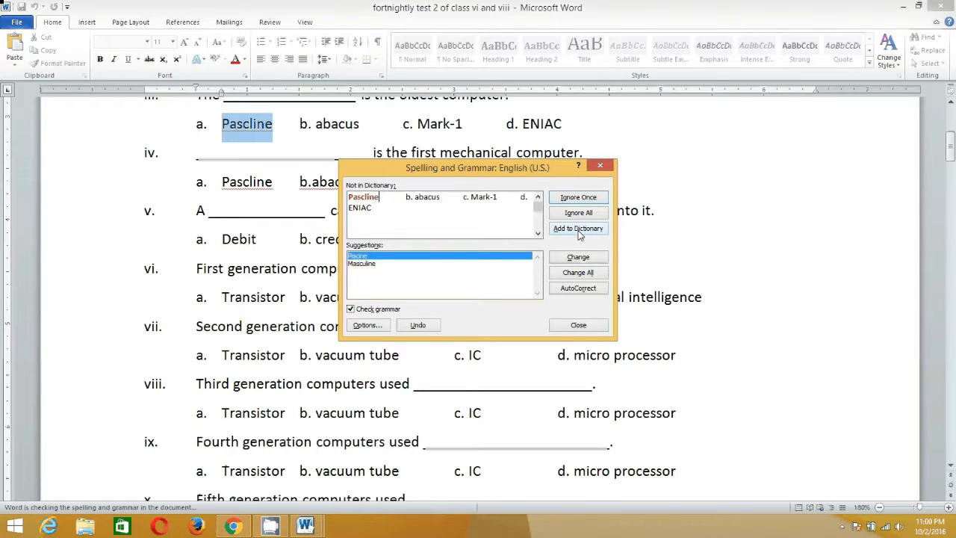
Add "Pascline" to the dictionary, pass over the "b.abacus" and Q2 heading flags, and close the spelling and grammar check.
{"action": "left_click", "coordinate": [579, 230]}
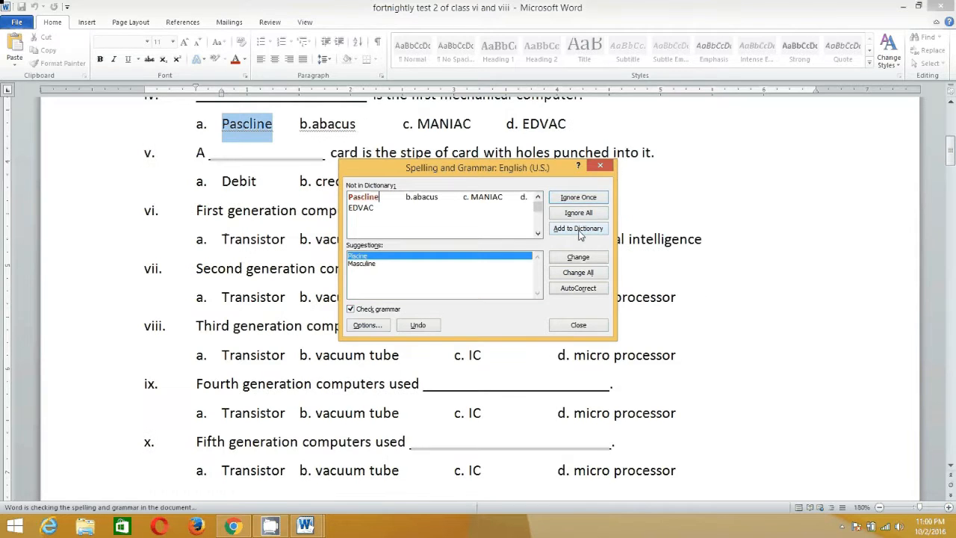
{"action": "left_click", "coordinate": [579, 230]}
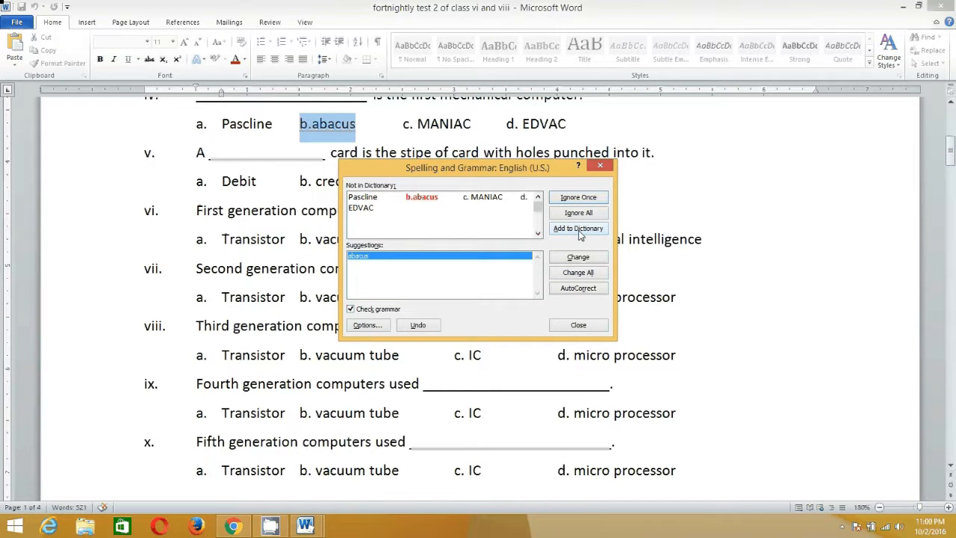
{"action": "left_click", "coordinate": [593, 215]}
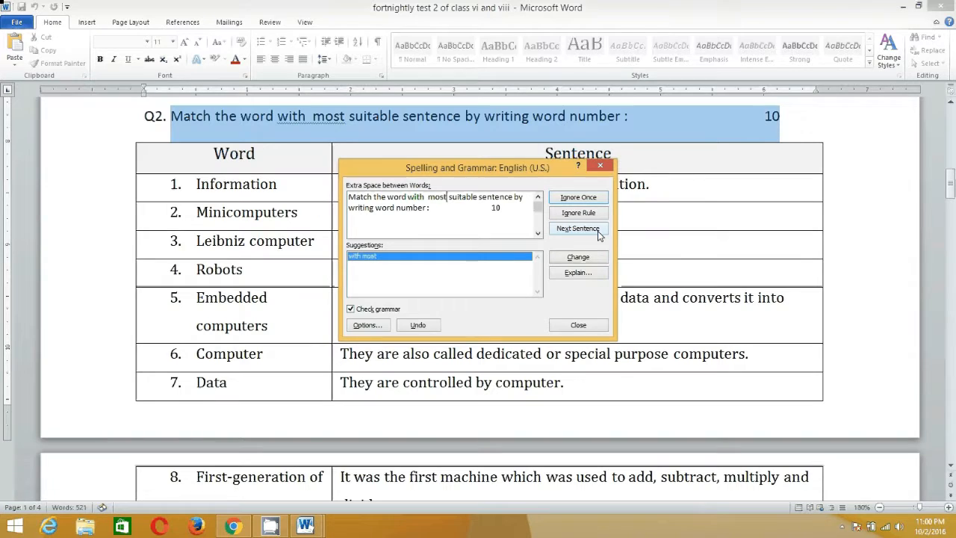
{"action": "left_click", "coordinate": [575, 231]}
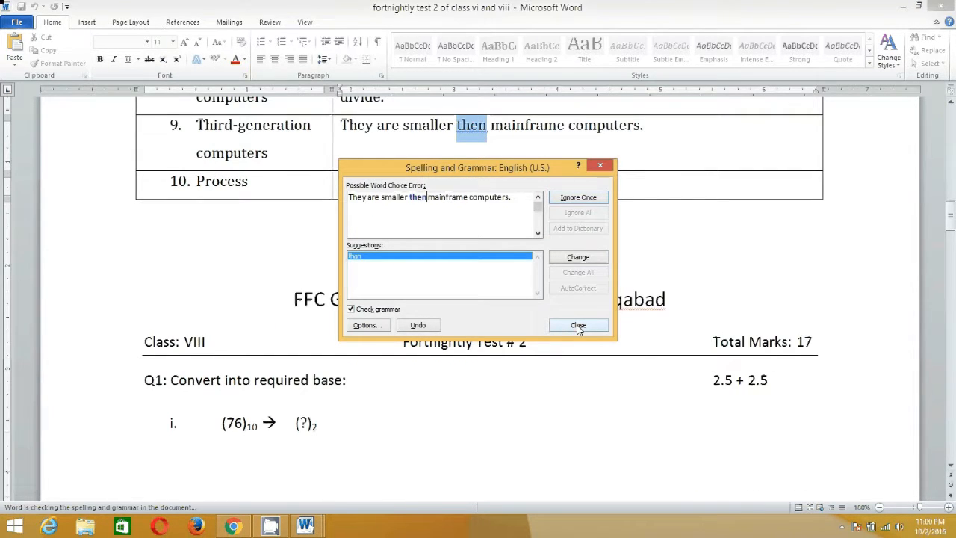
{"action": "left_click", "coordinate": [578, 326]}
Delete the empty line above the "FFC Grammar School & College, Sadiqabad" heading on the first page.
{"action": "scroll", "coordinate": [528, 286], "scroll_direction": "up", "scroll_amount": 3}
{"action": "scroll", "coordinate": [529, 287], "scroll_direction": "up", "scroll_amount": 15}
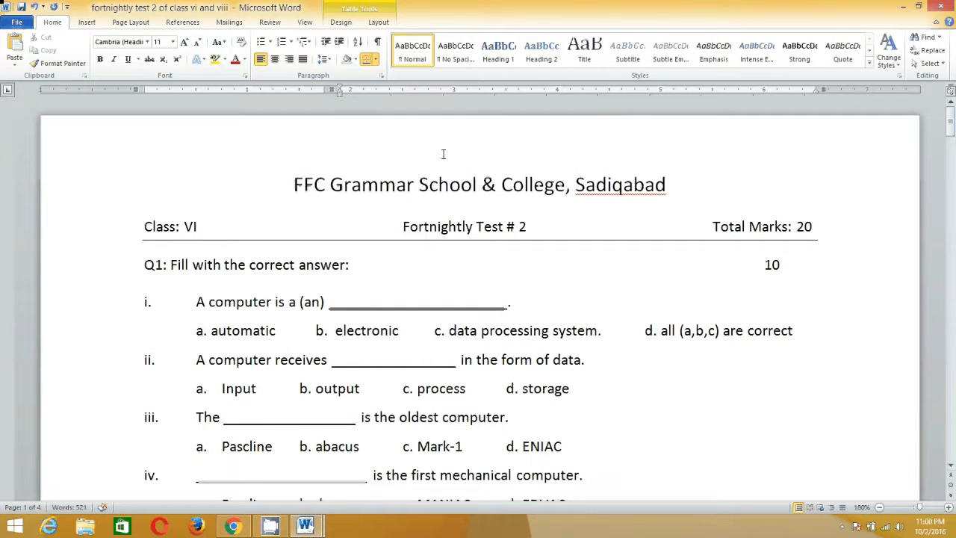
{"action": "left_click", "coordinate": [443, 154]}
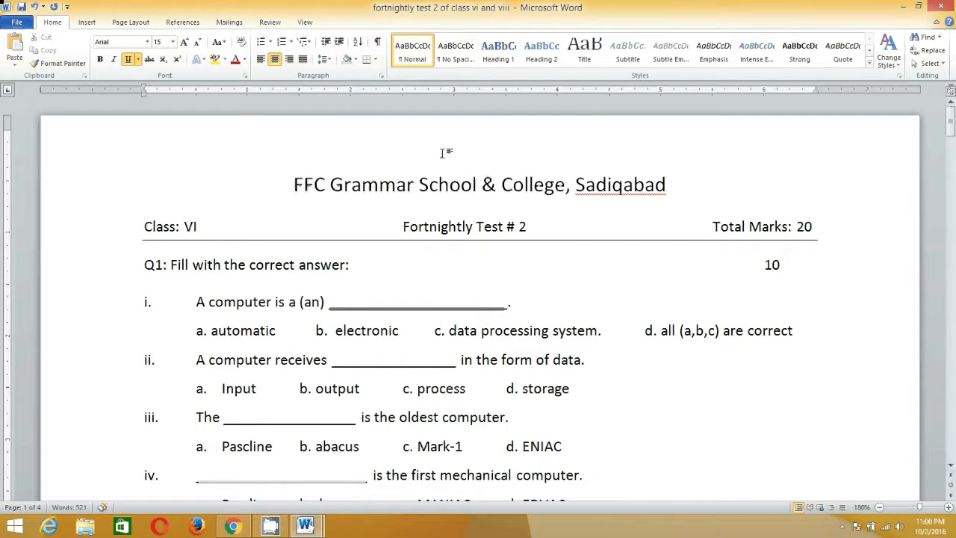
{"action": "key", "text": "Delete"}
Select all ten Q1 questions with their options and set their line spacing to single.
{"action": "scroll", "coordinate": [449, 183], "scroll_direction": "down", "scroll_amount": 5}
{"action": "scroll", "coordinate": [451, 186], "scroll_direction": "down", "scroll_amount": 6}
{"action": "scroll", "coordinate": [454, 188], "scroll_direction": "down", "scroll_amount": 6}
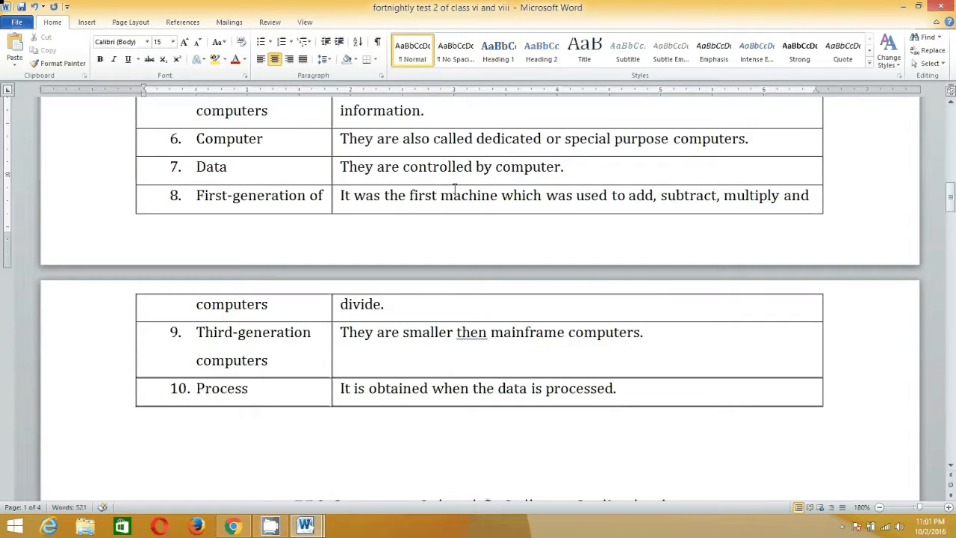
{"action": "scroll", "coordinate": [453, 188], "scroll_direction": "up", "scroll_amount": 9}
{"action": "scroll", "coordinate": [454, 188], "scroll_direction": "up", "scroll_amount": 15}
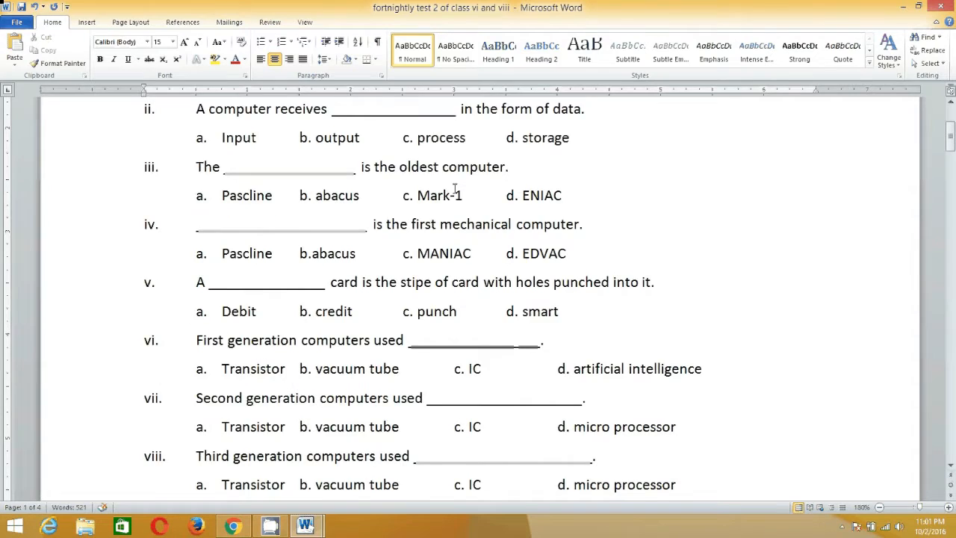
{"action": "left_click_drag", "start_coordinate": [135, 263], "coordinate": [706, 457]}
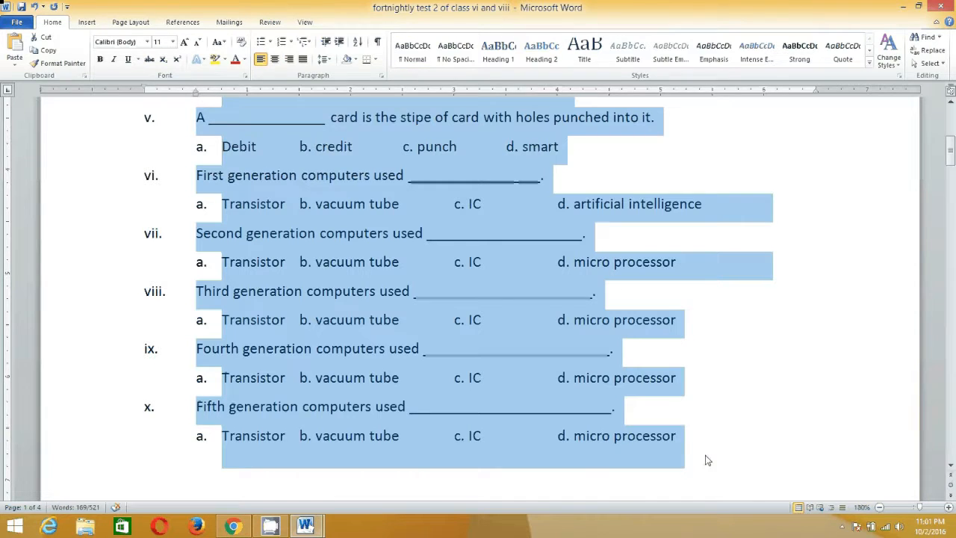
{"action": "key", "text": "ctrl+1"}
{"action": "scroll", "coordinate": [687, 448], "scroll_direction": "down", "scroll_amount": 9}
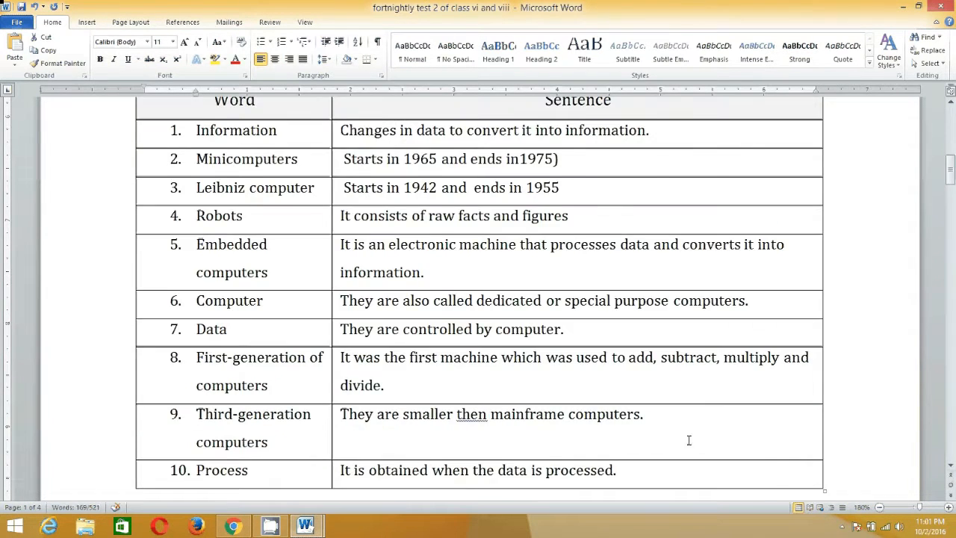
{"action": "scroll", "coordinate": [689, 438], "scroll_direction": "up", "scroll_amount": 12}
{"action": "scroll", "coordinate": [686, 413], "scroll_direction": "up", "scroll_amount": 4}
{"action": "left_click", "coordinate": [683, 410]}
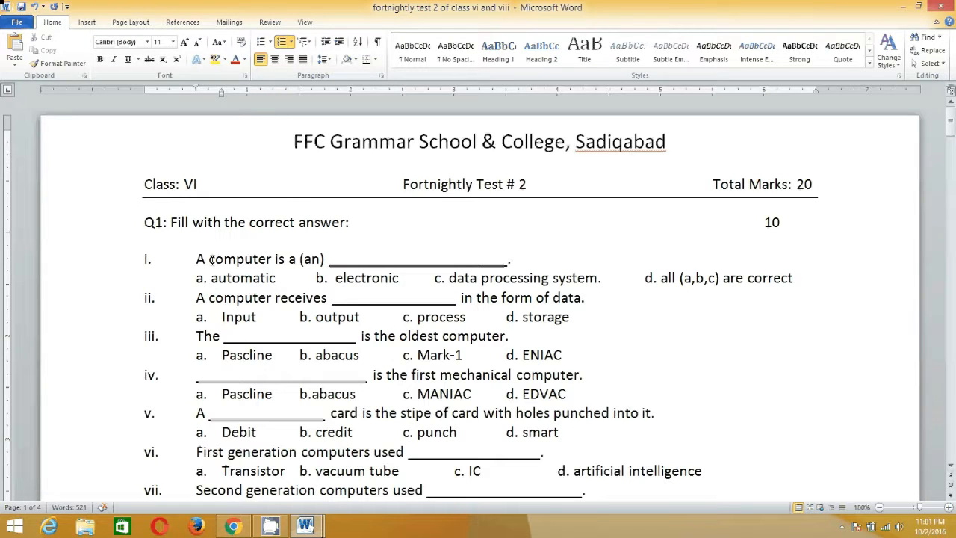
{"action": "scroll", "coordinate": [152, 266], "scroll_direction": "down", "scroll_amount": 5}
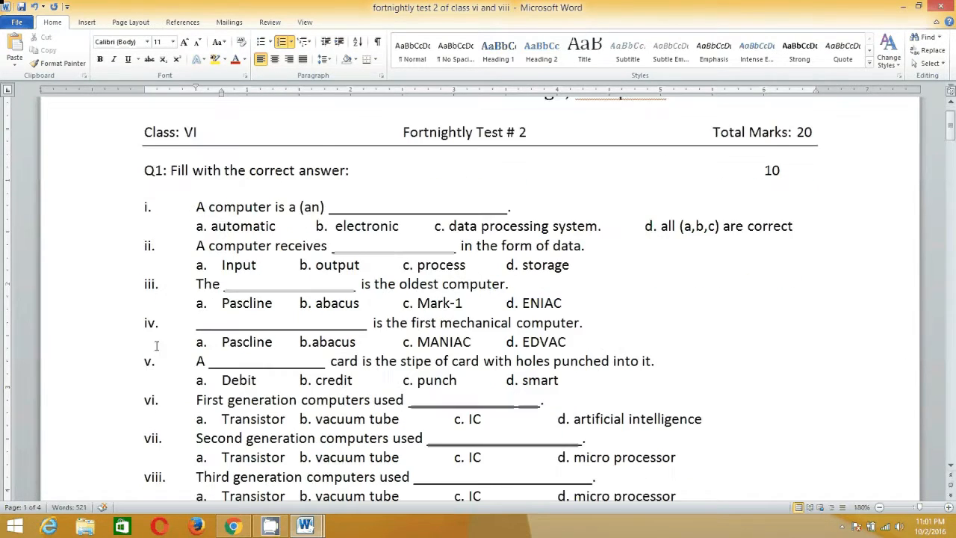
{"action": "scroll", "coordinate": [173, 322], "scroll_direction": "up", "scroll_amount": 3}
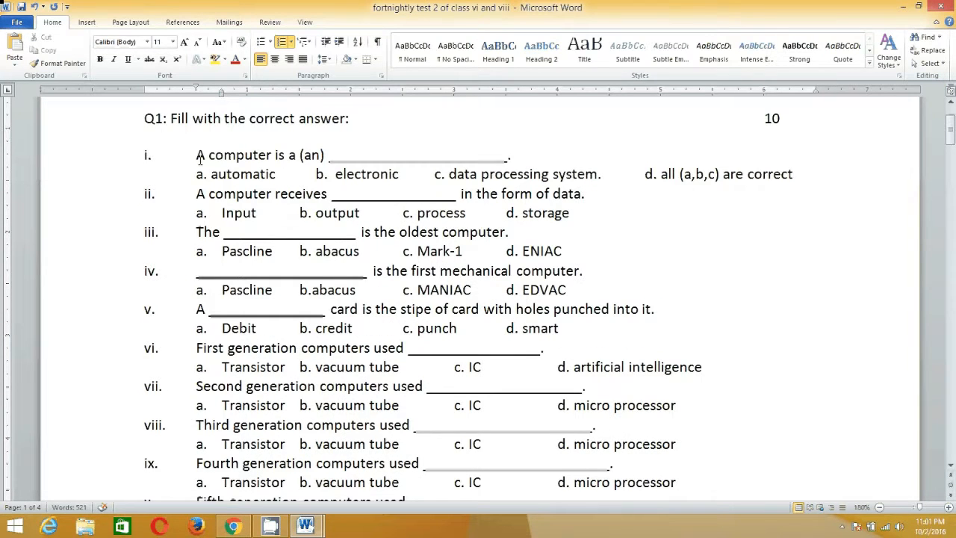
Remove the numbering from all seven "Q2: Fill in the blanks" sentences.
{"action": "left_click_drag", "start_coordinate": [196, 154], "coordinate": [689, 448]}
{"action": "scroll", "coordinate": [677, 457], "scroll_direction": "down", "scroll_amount": 3}
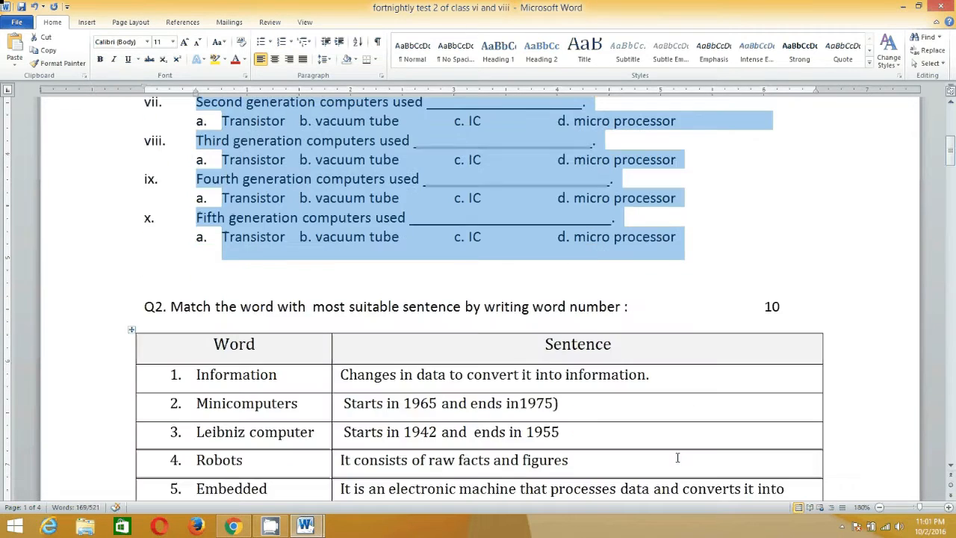
{"action": "scroll", "coordinate": [678, 457], "scroll_direction": "down", "scroll_amount": 20}
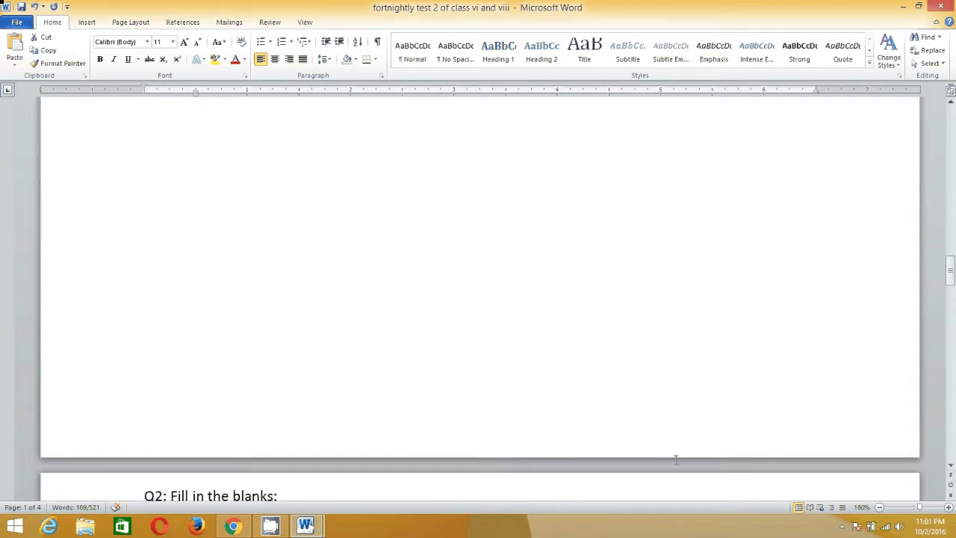
{"action": "scroll", "coordinate": [676, 460], "scroll_direction": "down", "scroll_amount": 5}
{"action": "scroll", "coordinate": [675, 460], "scroll_direction": "up", "scroll_amount": 8}
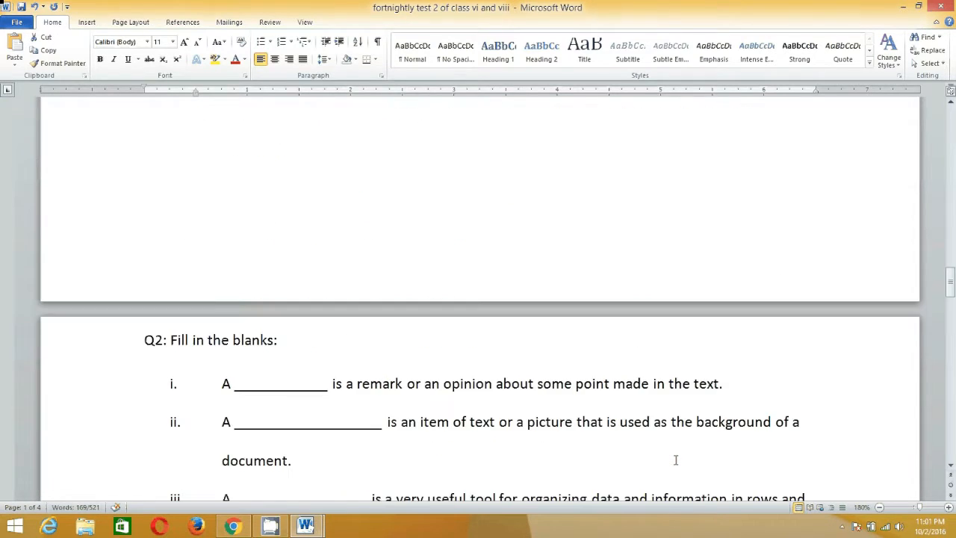
{"action": "scroll", "coordinate": [675, 460], "scroll_direction": "down", "scroll_amount": 6}
{"action": "scroll", "coordinate": [675, 460], "scroll_direction": "up", "scroll_amount": 5}
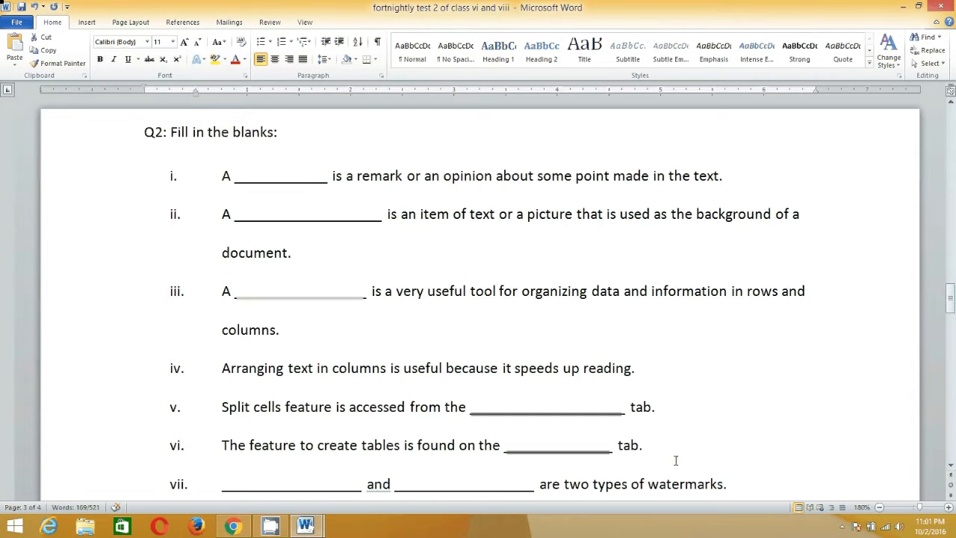
{"action": "left_click_drag", "start_coordinate": [222, 178], "coordinate": [150, 482]}
{"action": "left_click_drag", "start_coordinate": [470, 529], "coordinate": [745, 399]}
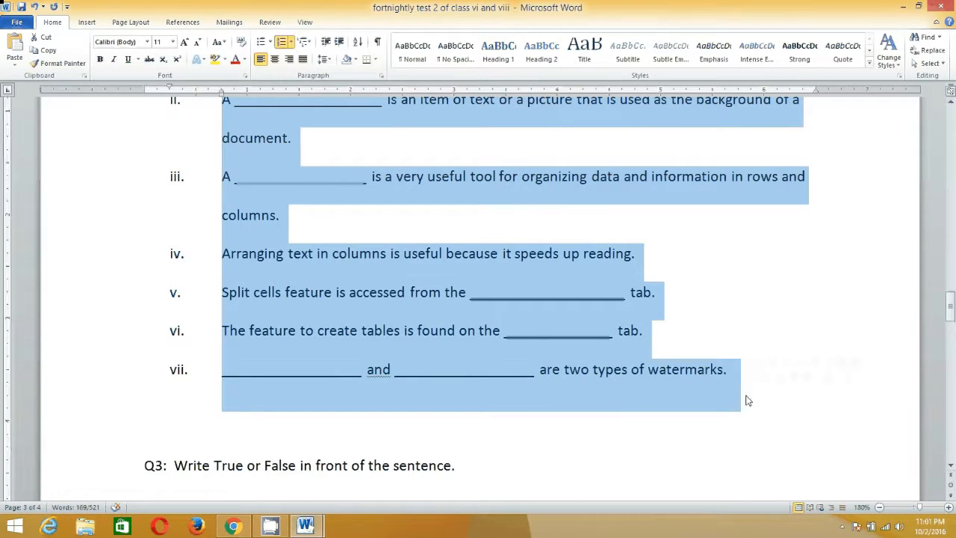
{"action": "left_click", "coordinate": [282, 43]}
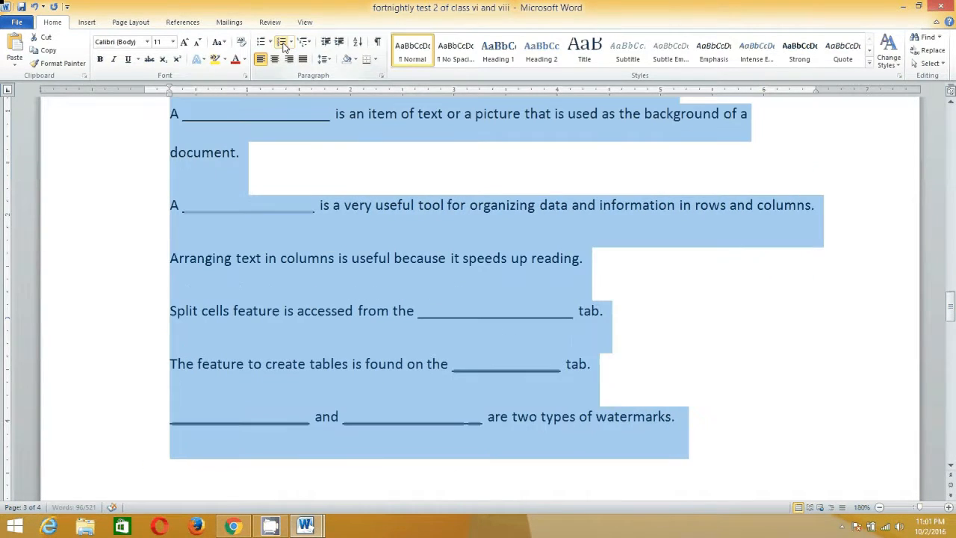
{"action": "scroll", "coordinate": [337, 283], "scroll_direction": "up", "scroll_amount": 3}
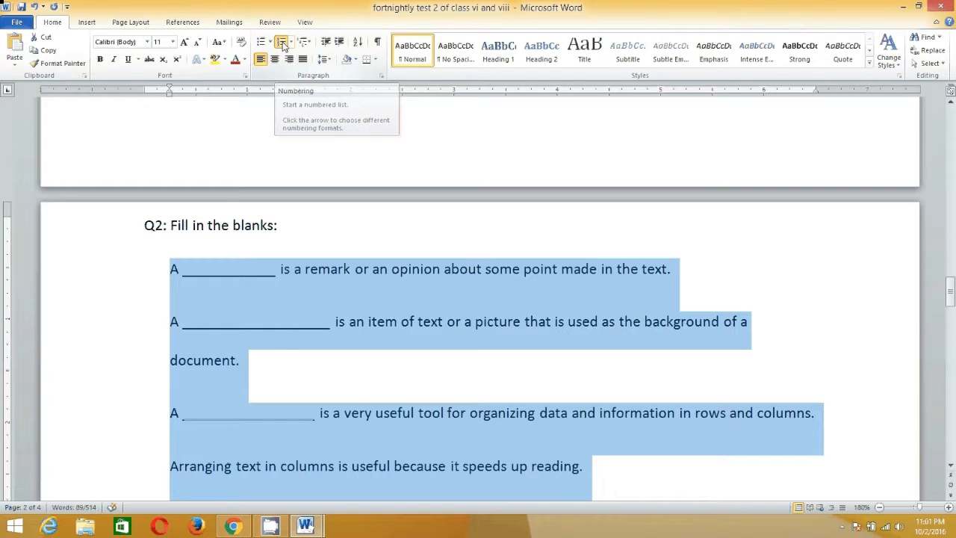
Apply default numbering to the seven Q2 fill-in-the-blanks sentences and restart the list at 1.
{"action": "left_click", "coordinate": [283, 44]}
{"action": "scroll", "coordinate": [287, 294], "scroll_direction": "down", "scroll_amount": 3}
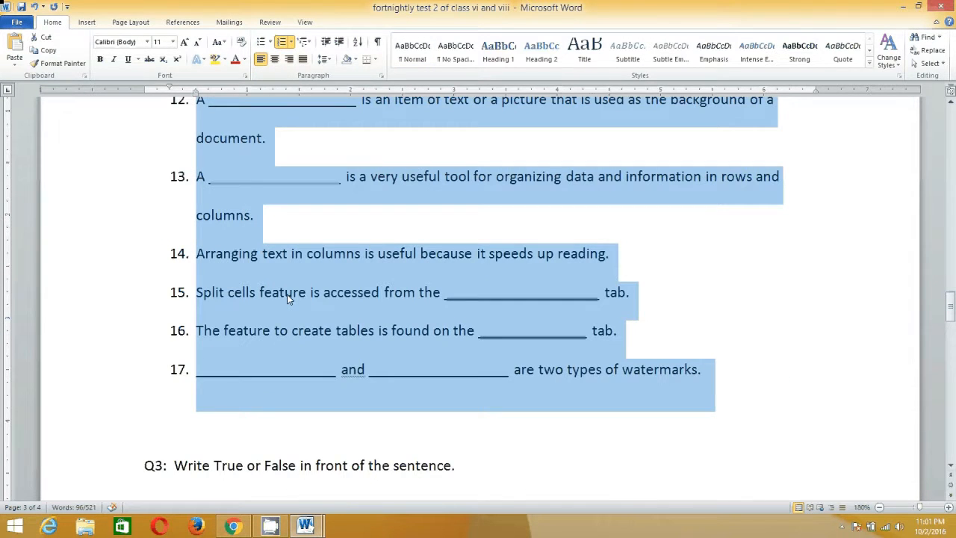
{"action": "scroll", "coordinate": [287, 296], "scroll_direction": "up", "scroll_amount": 2}
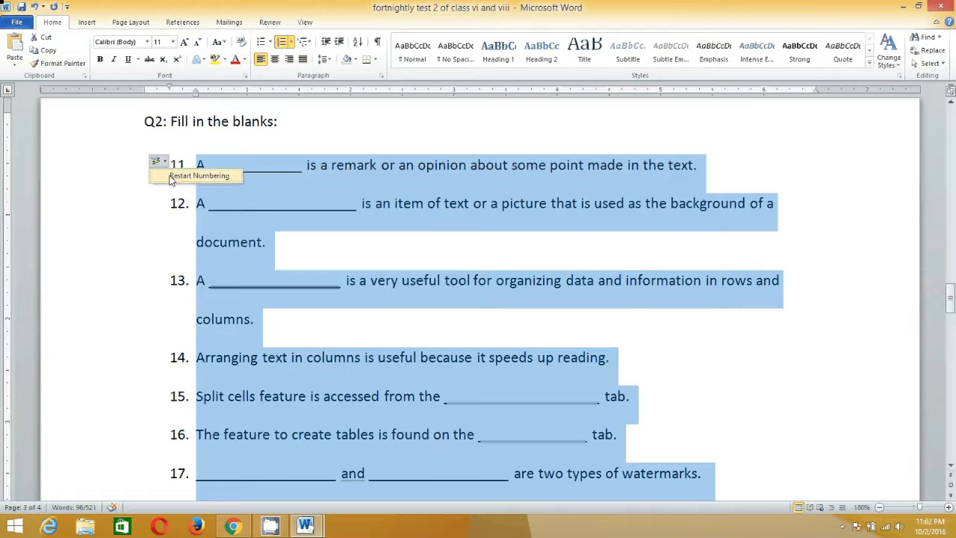
{"action": "left_click", "coordinate": [170, 179]}
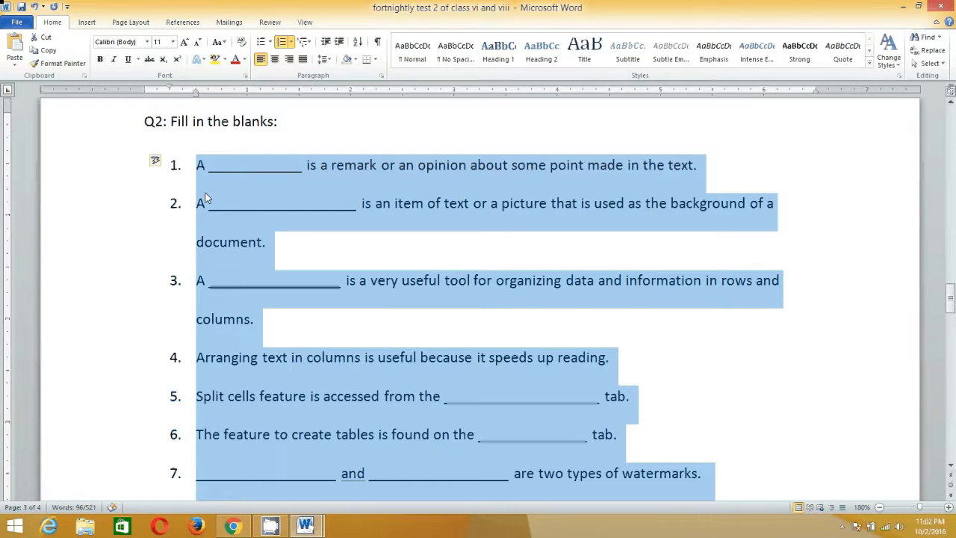
{"action": "scroll", "coordinate": [236, 279], "scroll_direction": "up", "scroll_amount": 3}
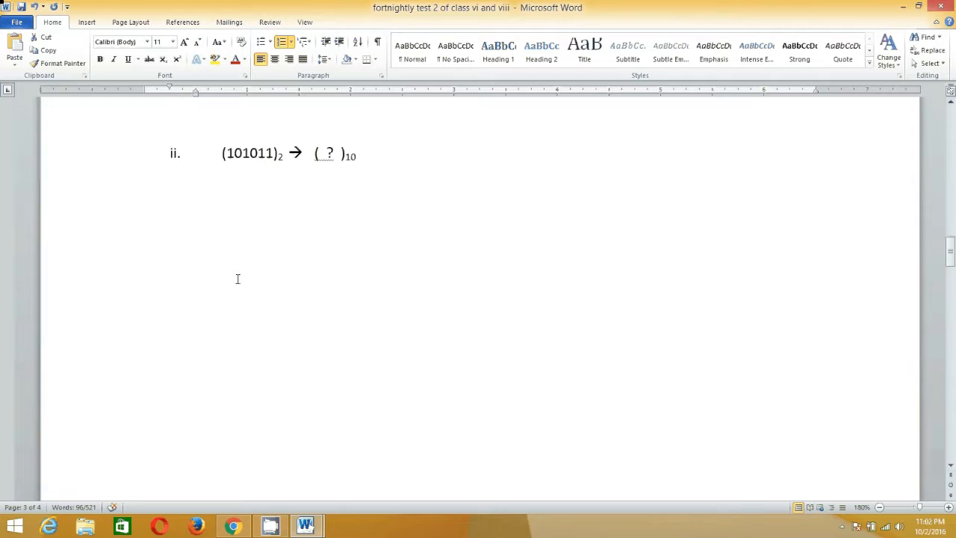
{"action": "scroll", "coordinate": [237, 279], "scroll_direction": "down", "scroll_amount": 3}
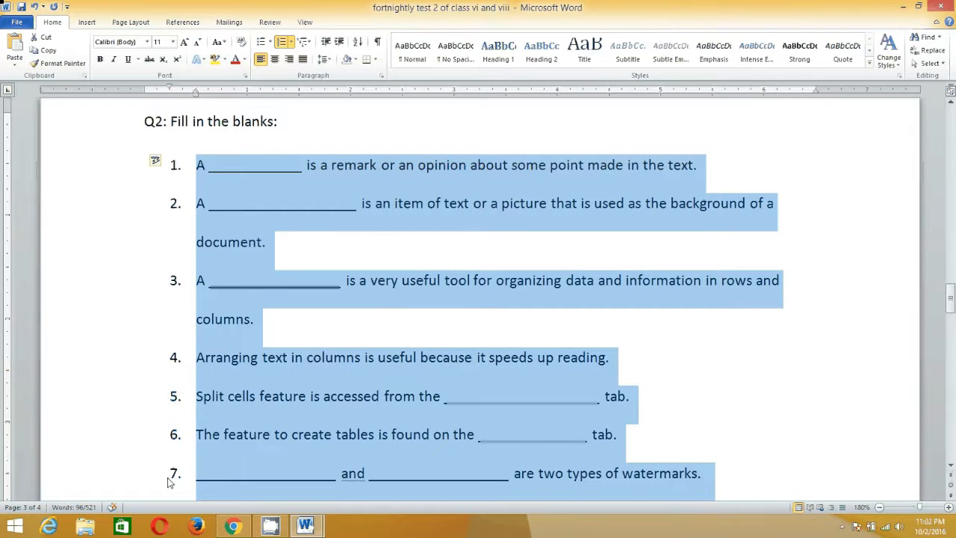
Change the Q2 list's number format to uppercase Roman numerals (I., II., III.).
{"action": "left_click", "coordinate": [291, 42]}
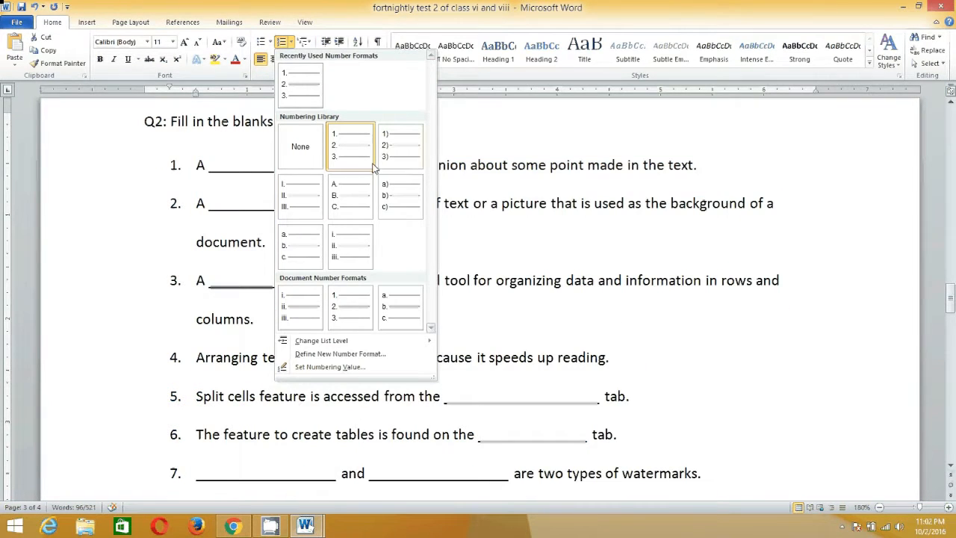
{"action": "left_click", "coordinate": [302, 203]}
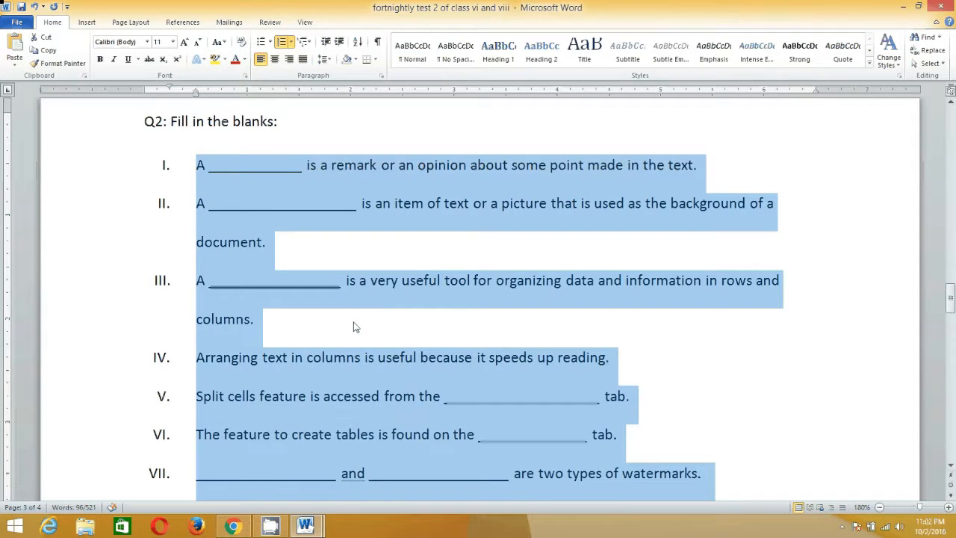
{"action": "scroll", "coordinate": [354, 322], "scroll_direction": "down", "scroll_amount": 3}
{"action": "scroll", "coordinate": [331, 273], "scroll_direction": "up", "scroll_amount": 2}
{"action": "scroll", "coordinate": [331, 273], "scroll_direction": "up", "scroll_amount": 1}
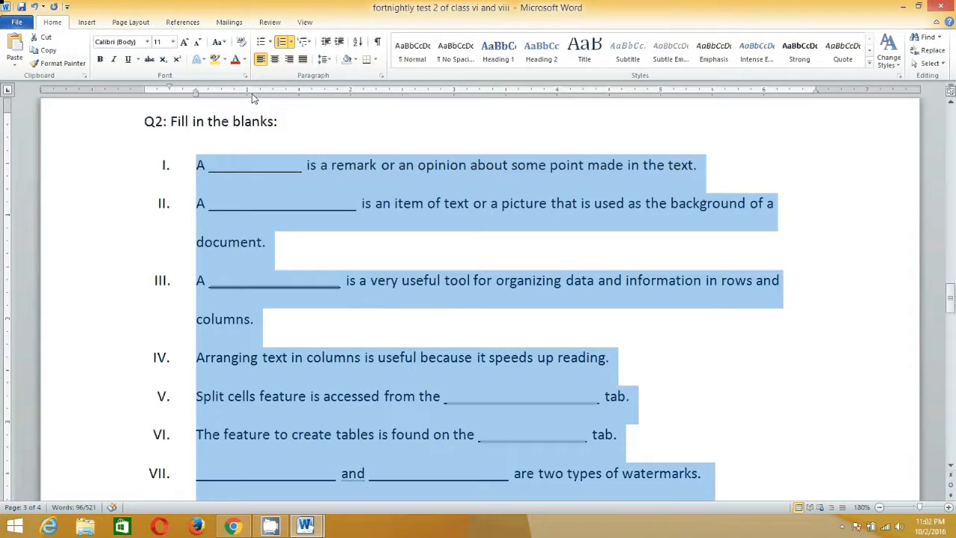
Change the Q2 list's number format to lowercase letters (a., b., c.) and deselect the list.
{"action": "left_click", "coordinate": [291, 42]}
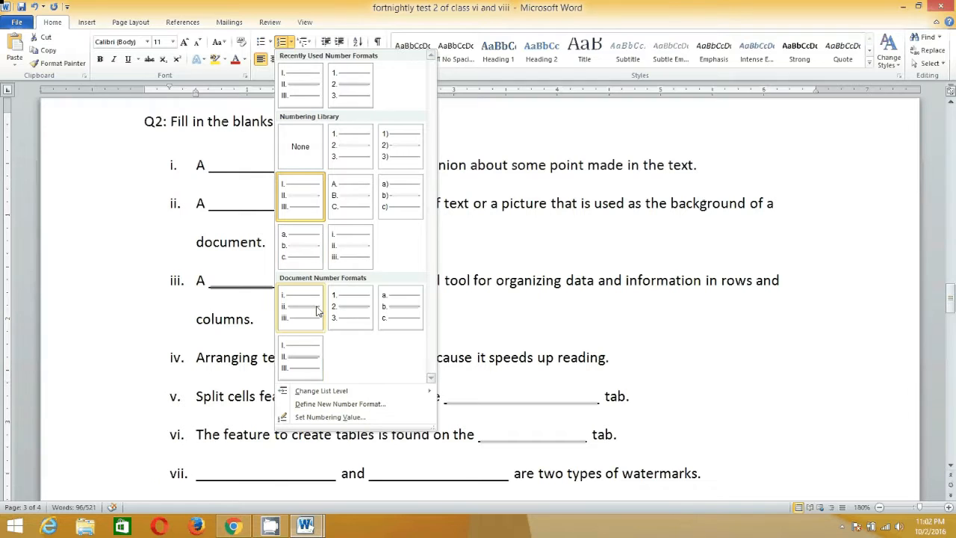
{"action": "left_click", "coordinate": [309, 257]}
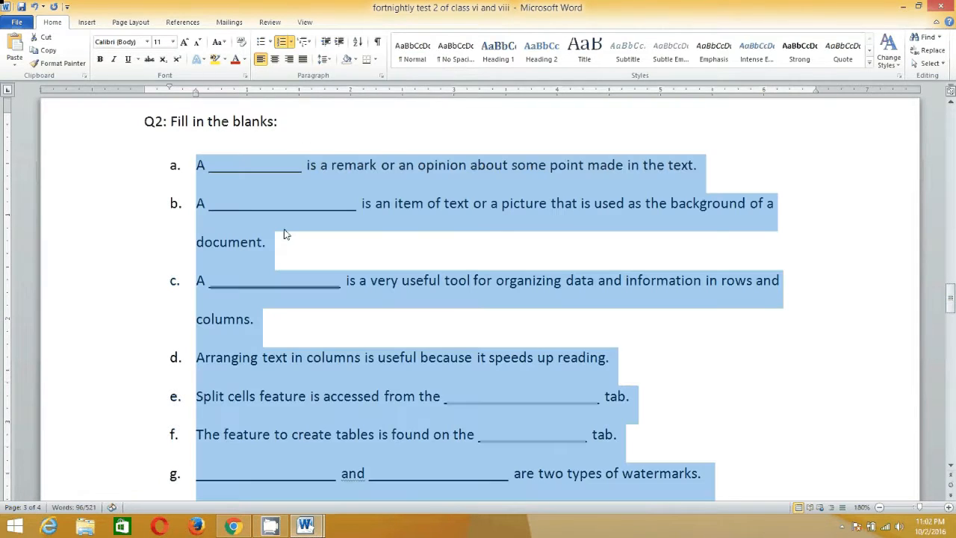
{"action": "left_click", "coordinate": [309, 257]}
{"action": "scroll", "coordinate": [309, 253], "scroll_direction": "down", "scroll_amount": 3}
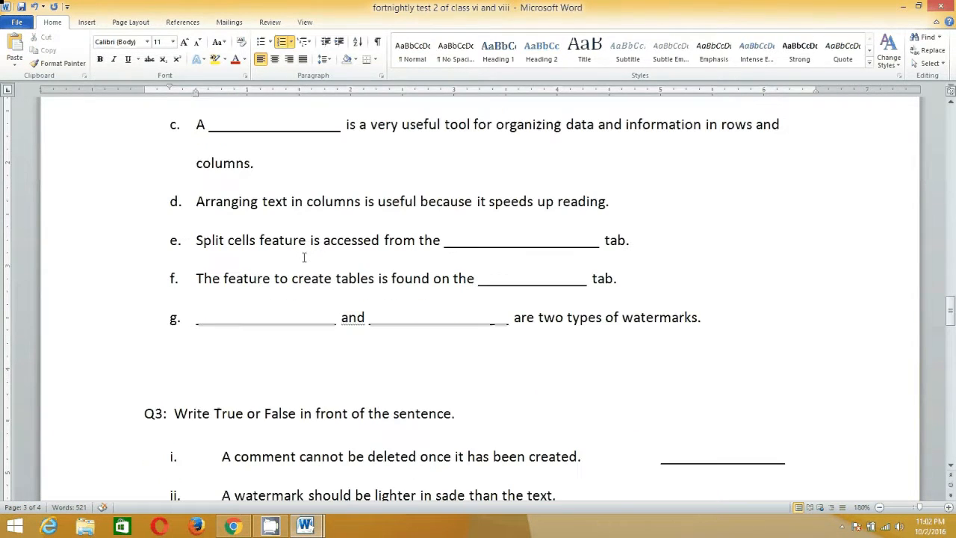
Add an empty list item after the watermark sentence at the end of the Q2 list and remove it again.
{"action": "left_click", "coordinate": [711, 317]}
{"action": "key", "text": "Return"}
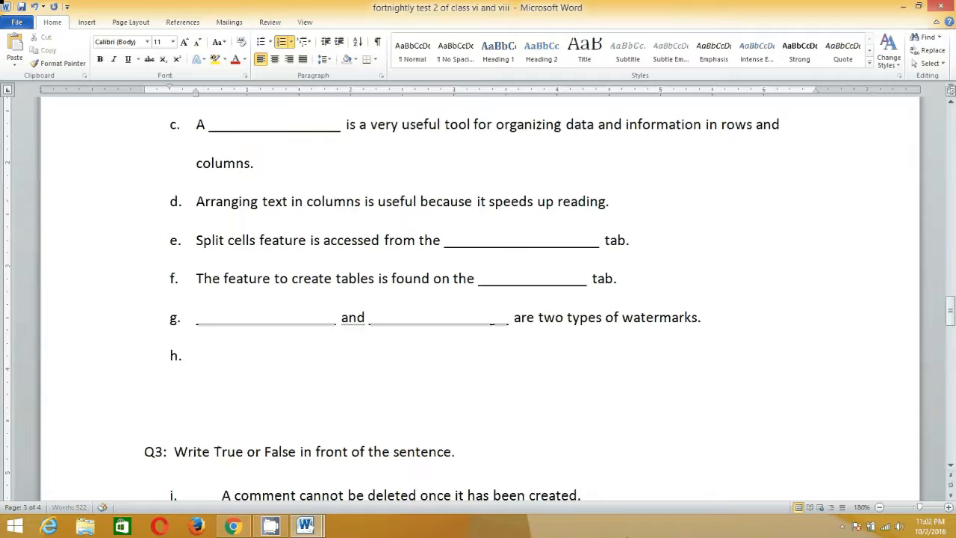
{"action": "key", "text": "BackSpace"}
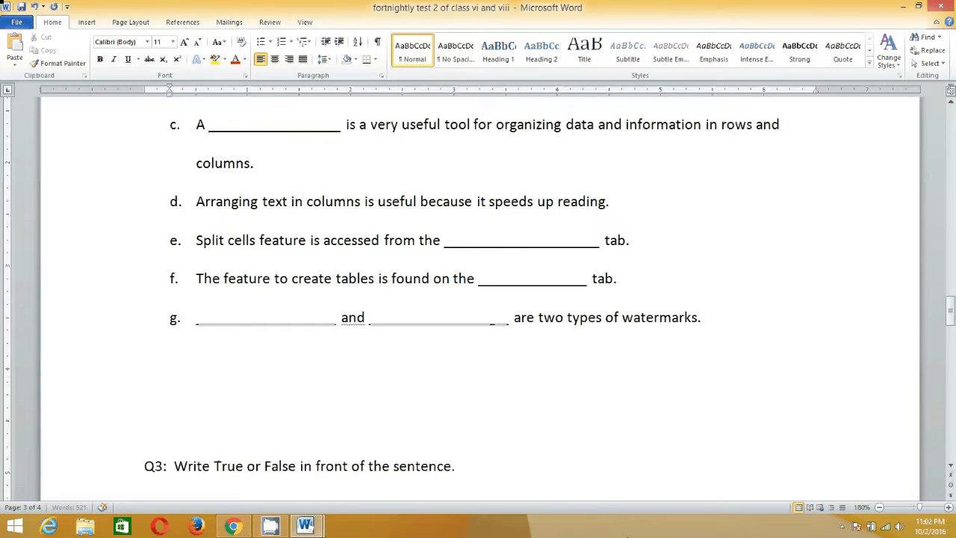
{"action": "key", "text": "BackSpace"}
{"action": "key", "text": "BackSpace"}
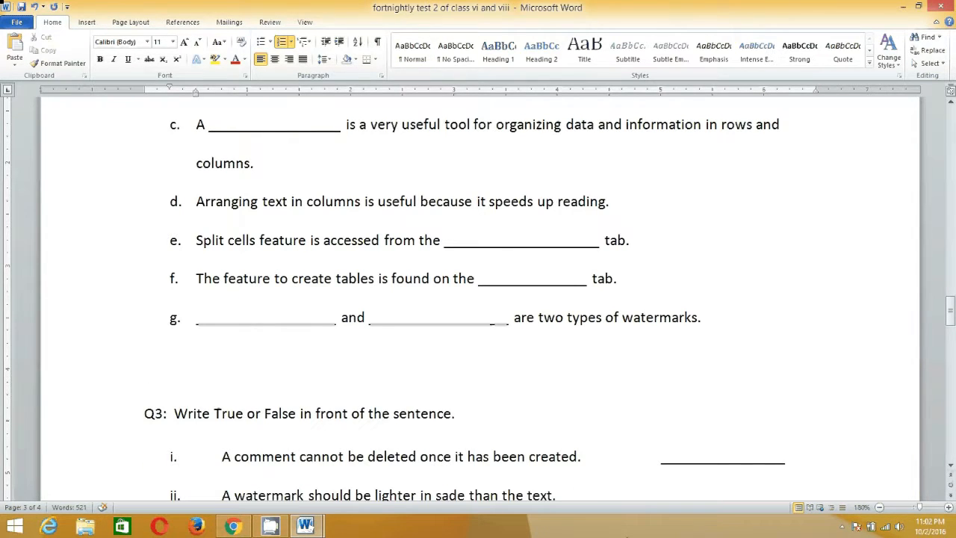
Select all seven Q2 sentences and turn them into a bulleted list with solid round bullets.
{"action": "scroll", "coordinate": [293, 352], "scroll_direction": "up", "scroll_amount": 2}
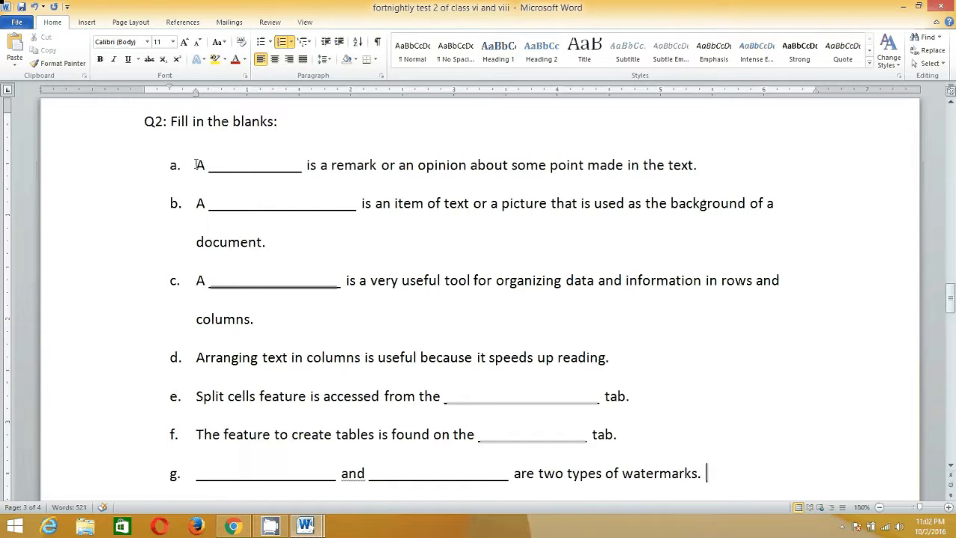
{"action": "left_click_drag", "start_coordinate": [199, 164], "coordinate": [697, 480]}
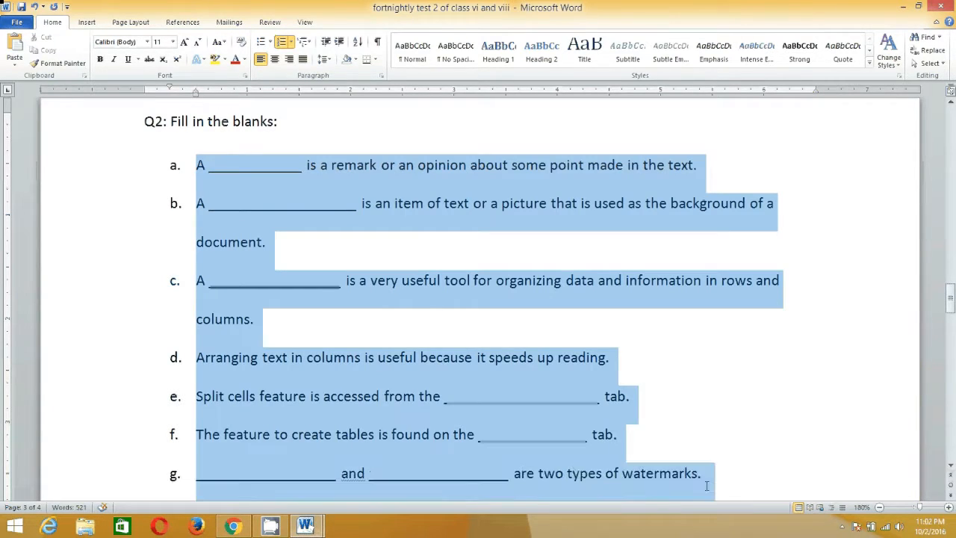
{"action": "left_click", "coordinate": [270, 44]}
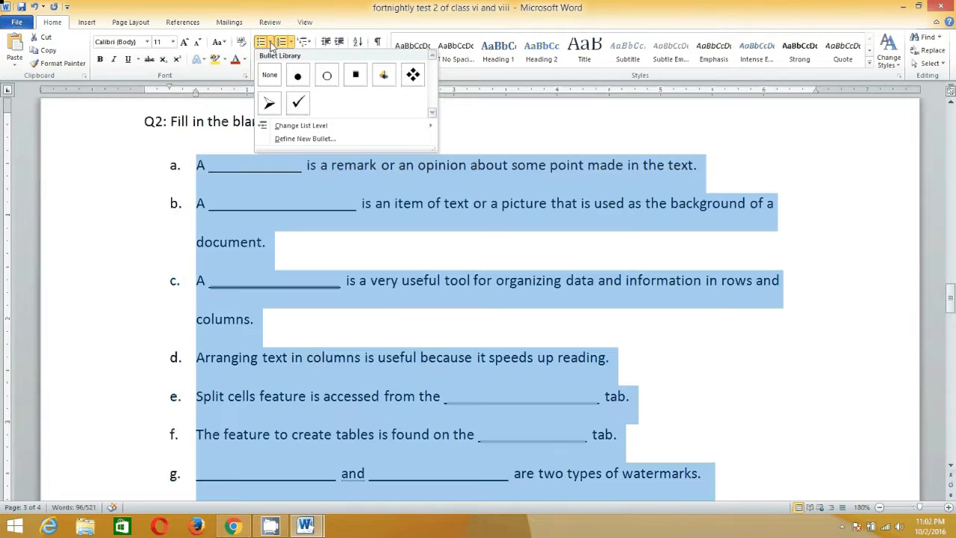
{"action": "left_click", "coordinate": [270, 74]}
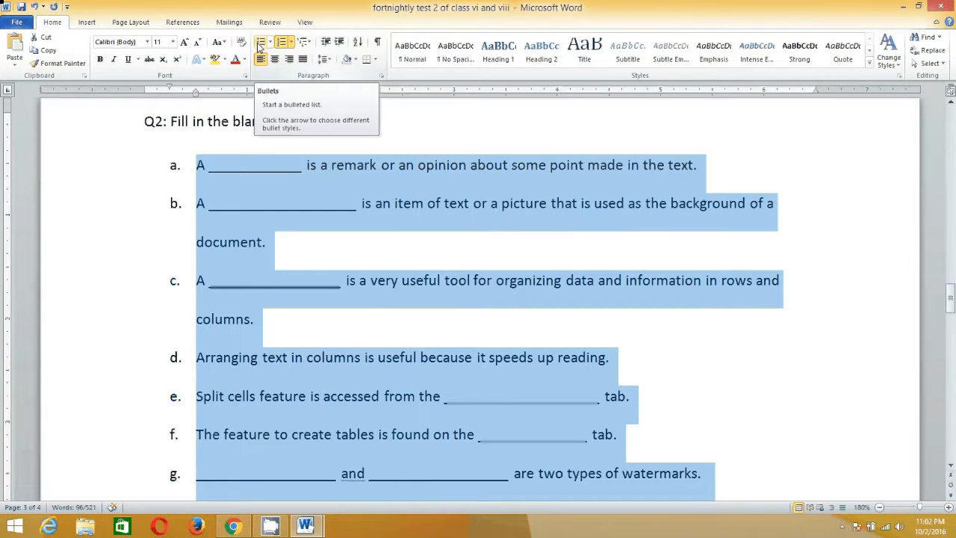
{"action": "left_click", "coordinate": [260, 46]}
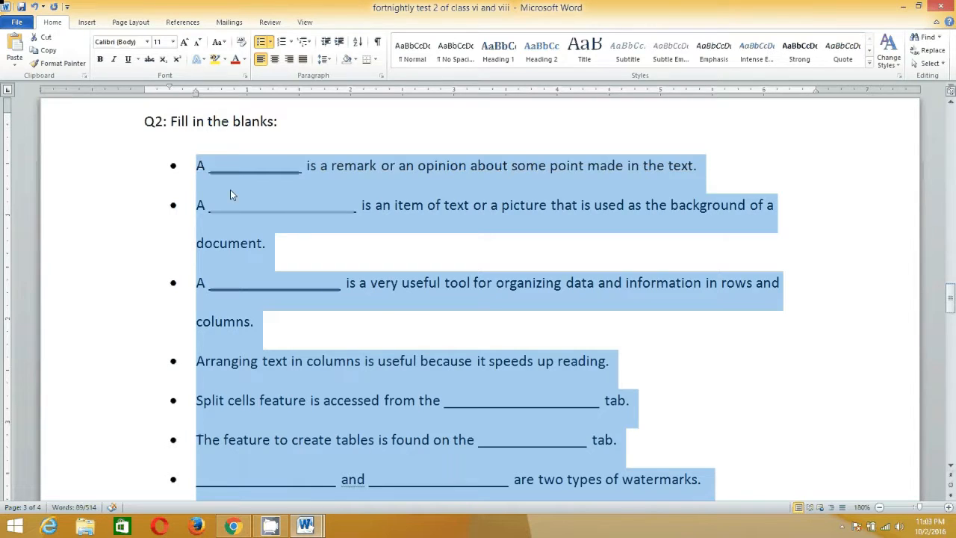
{"action": "scroll", "coordinate": [230, 216], "scroll_direction": "down", "scroll_amount": 3}
{"action": "scroll", "coordinate": [230, 216], "scroll_direction": "up", "scroll_amount": 3}
Switch the Q2 list's bullets to the arrowhead style, and to the multicoloured cross style.
{"action": "left_click", "coordinate": [271, 45]}
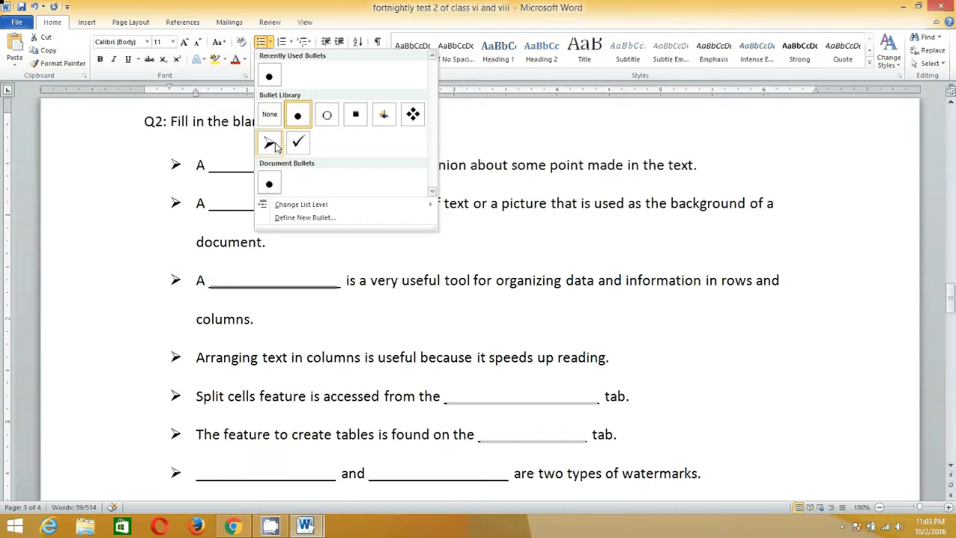
{"action": "left_click", "coordinate": [272, 143]}
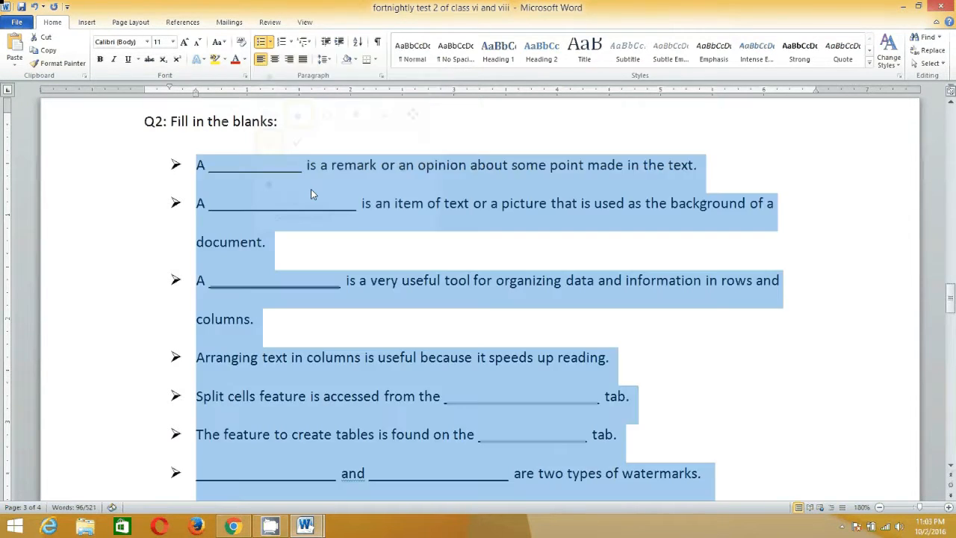
{"action": "scroll", "coordinate": [371, 233], "scroll_direction": "down", "scroll_amount": 3}
{"action": "scroll", "coordinate": [370, 234], "scroll_direction": "up", "scroll_amount": 2}
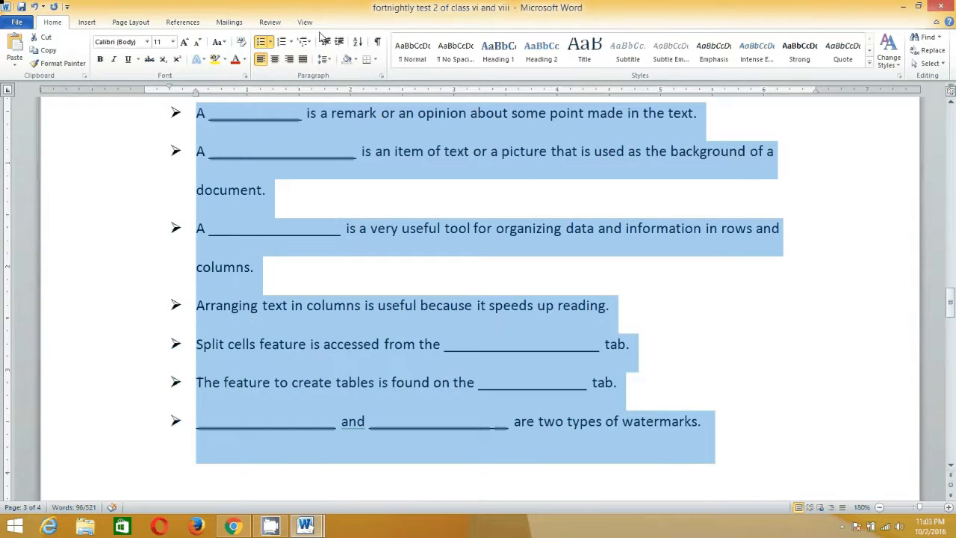
{"action": "left_click", "coordinate": [270, 43]}
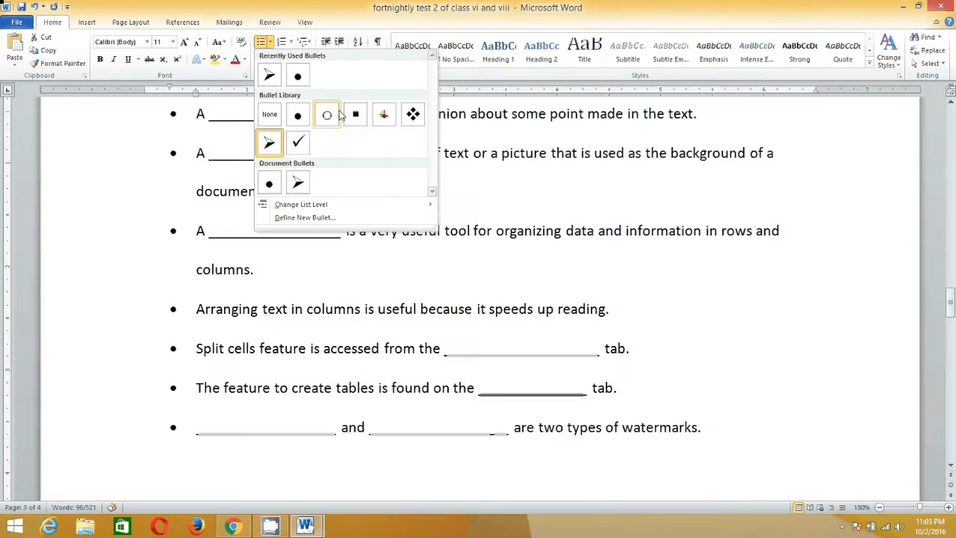
{"action": "left_click", "coordinate": [383, 114]}
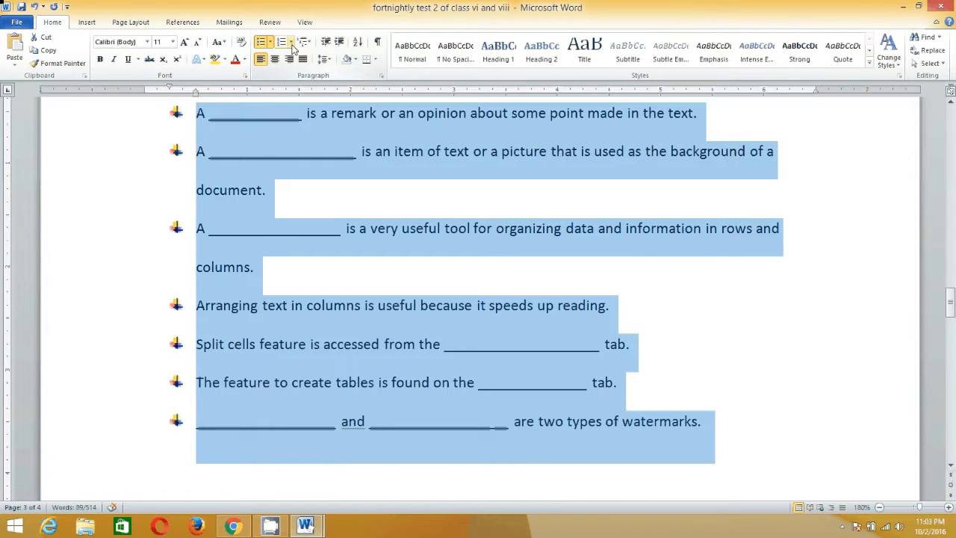
Number the seven Q2 sentences with the library's lowercase Roman numerals (i., ii., iii.) and deselect them.
{"action": "left_click", "coordinate": [290, 43]}
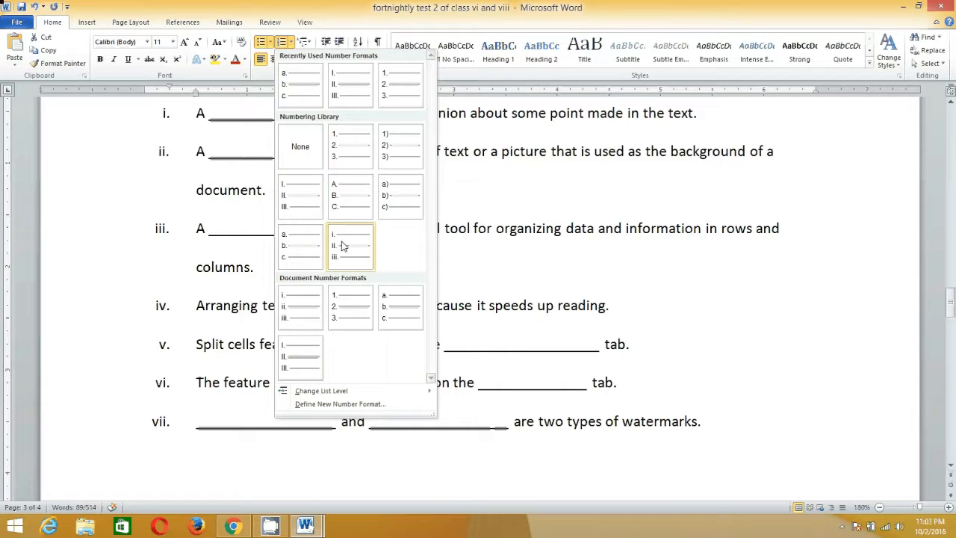
{"action": "left_click", "coordinate": [363, 259]}
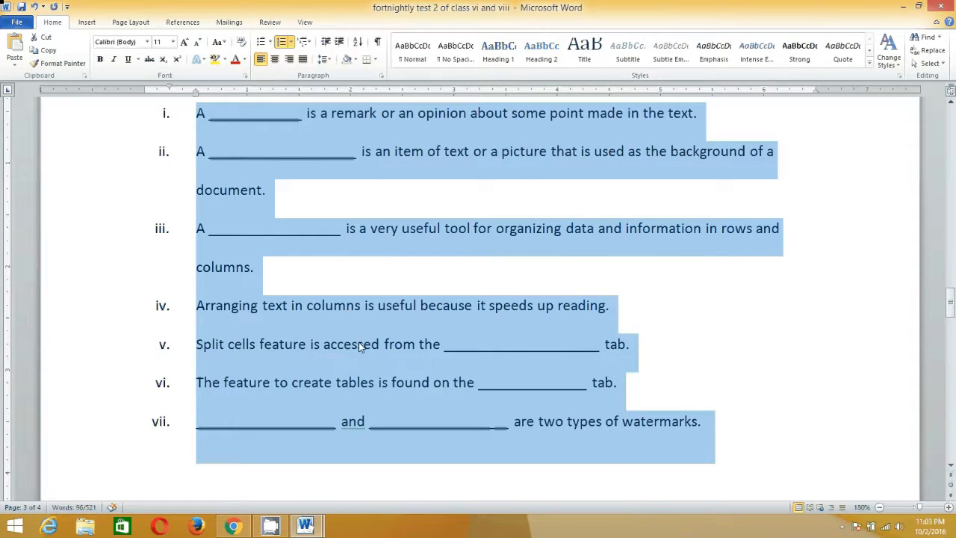
{"action": "scroll", "coordinate": [360, 346], "scroll_direction": "down", "scroll_amount": 3}
{"action": "scroll", "coordinate": [358, 344], "scroll_direction": "down", "scroll_amount": 4}
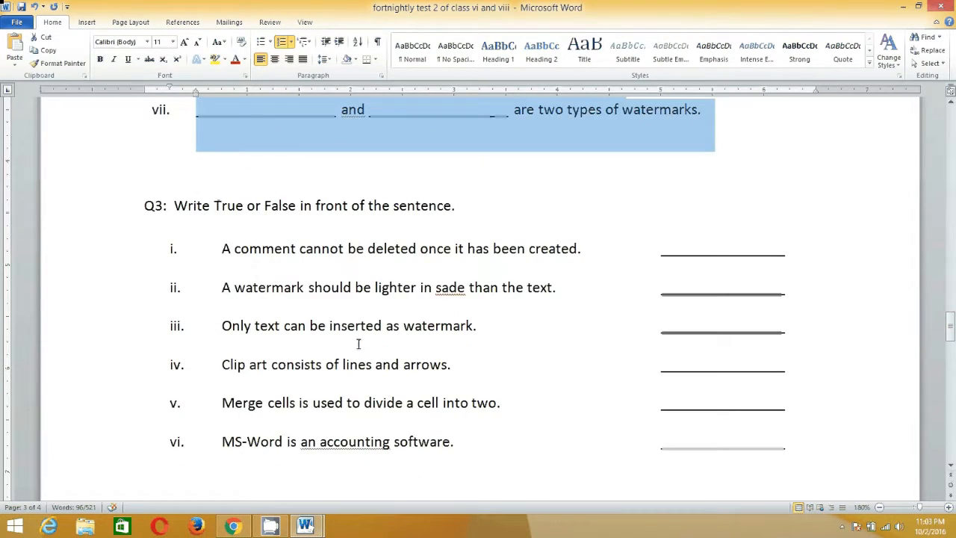
{"action": "left_click", "coordinate": [365, 380]}
{"action": "scroll", "coordinate": [366, 380], "scroll_direction": "up", "scroll_amount": 3}
{"action": "scroll", "coordinate": [366, 379], "scroll_direction": "up", "scroll_amount": 4}
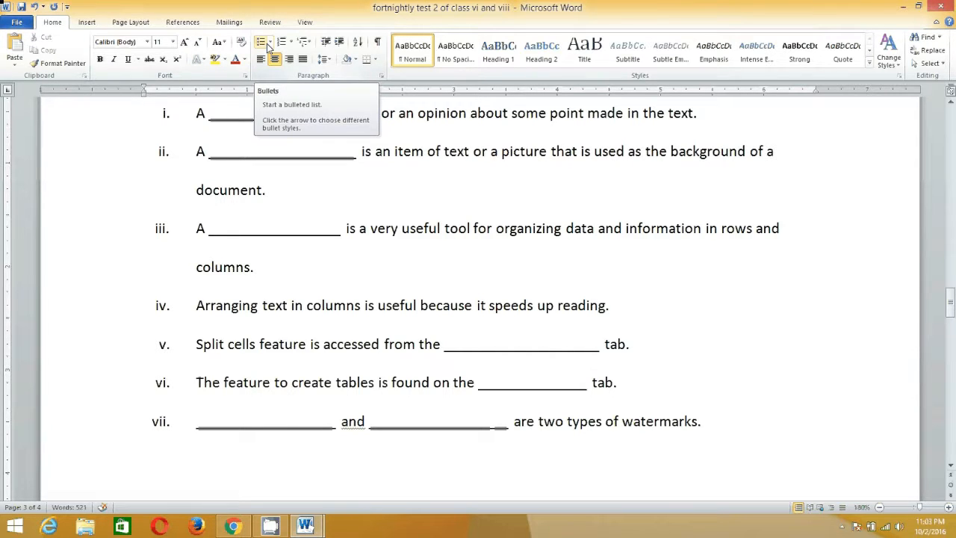
{"action": "scroll", "coordinate": [341, 295], "scroll_direction": "up", "scroll_amount": 6}
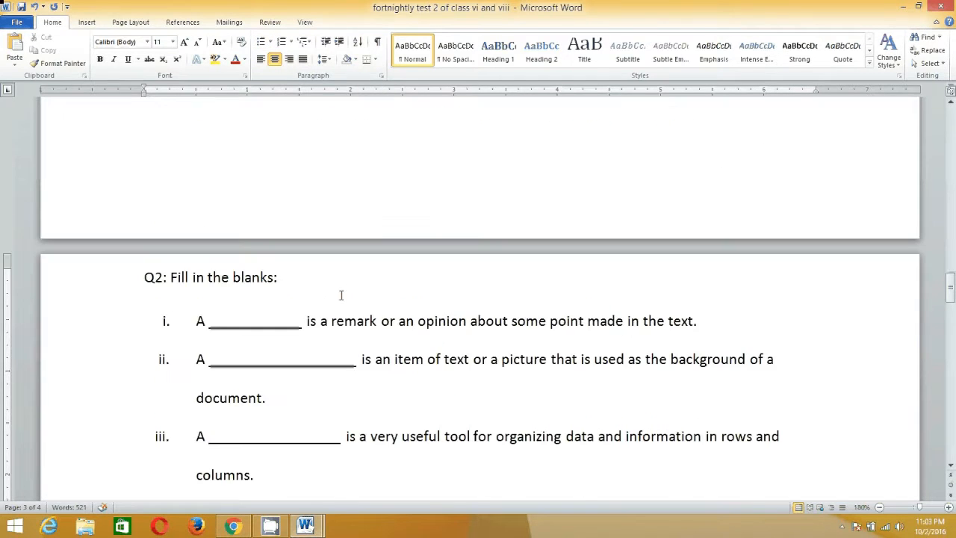
Make the word "feature" in Q2 sentence vi bold, underlined and italic, and deselect it.
{"action": "scroll", "coordinate": [341, 296], "scroll_direction": "up", "scroll_amount": 5}
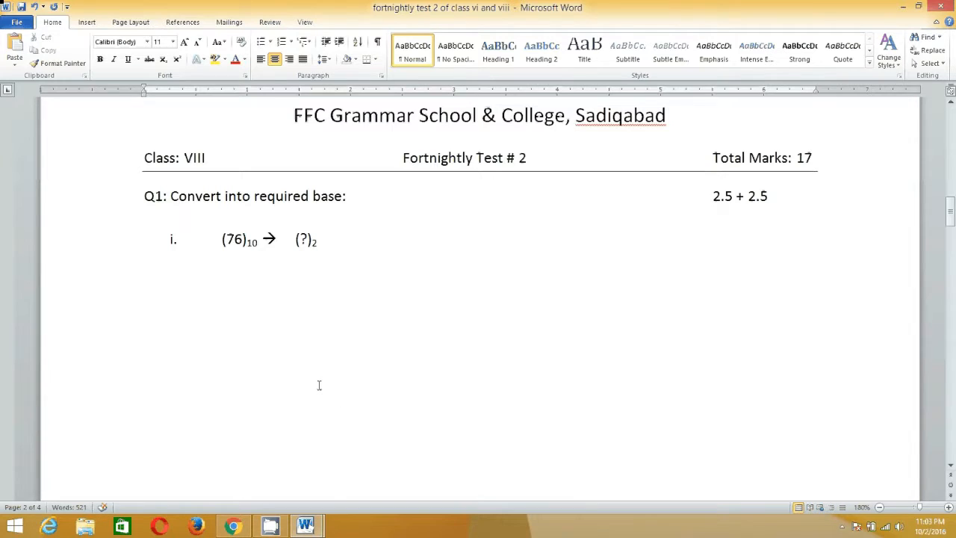
{"action": "scroll", "coordinate": [318, 384], "scroll_direction": "down", "scroll_amount": 1}
{"action": "scroll", "coordinate": [318, 385], "scroll_direction": "down", "scroll_amount": 5}
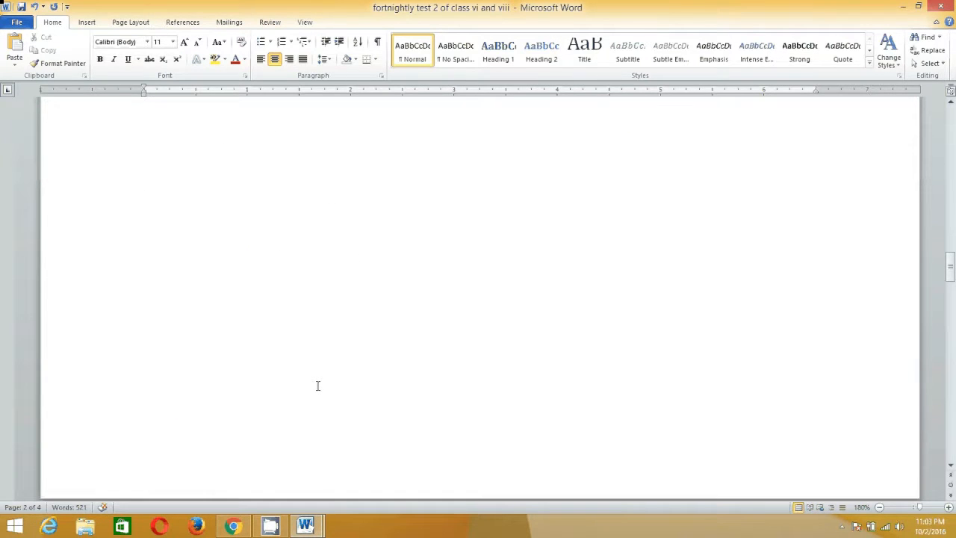
{"action": "scroll", "coordinate": [318, 384], "scroll_direction": "down", "scroll_amount": 6}
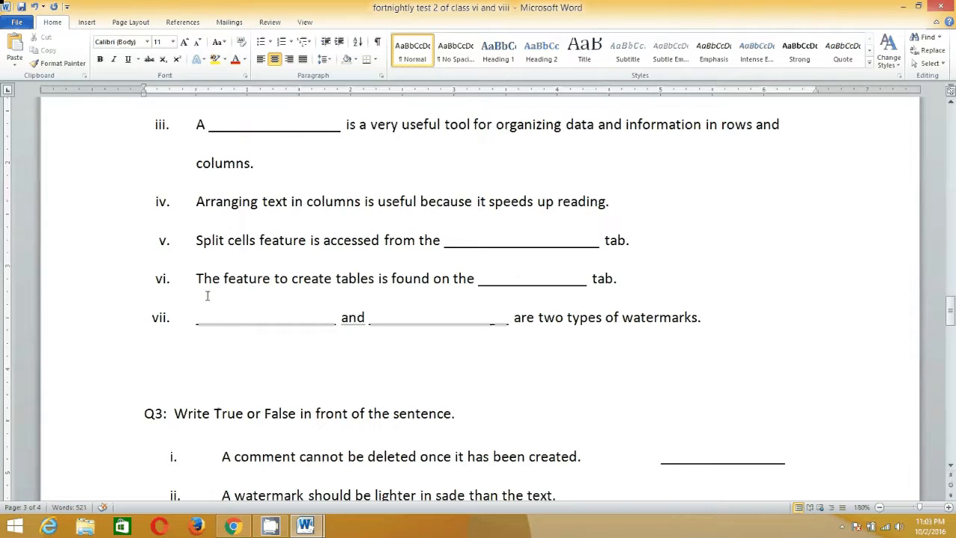
{"action": "left_click_drag", "start_coordinate": [224, 280], "coordinate": [270, 290]}
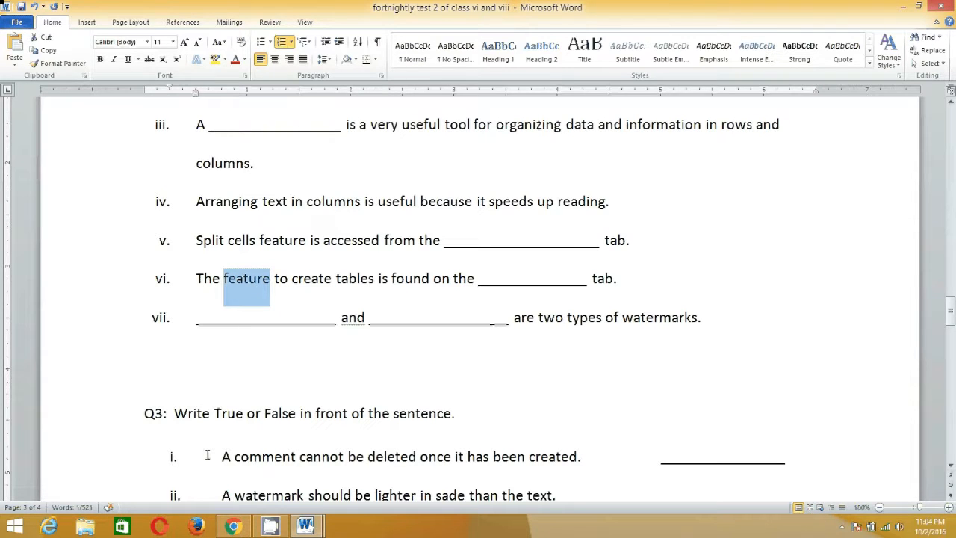
{"action": "key", "text": "ctrl+b"}
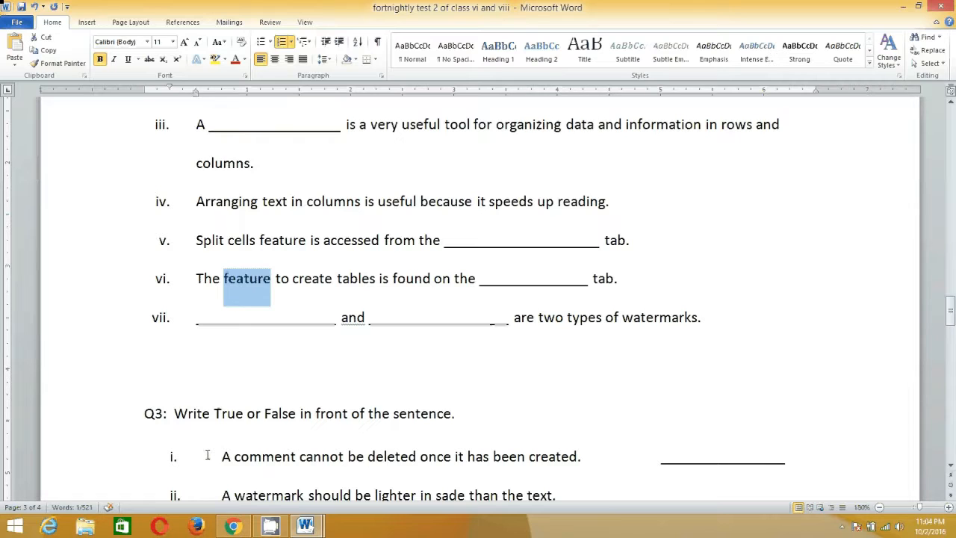
{"action": "key", "text": "ctrl+u"}
{"action": "key", "text": "ctrl+i"}
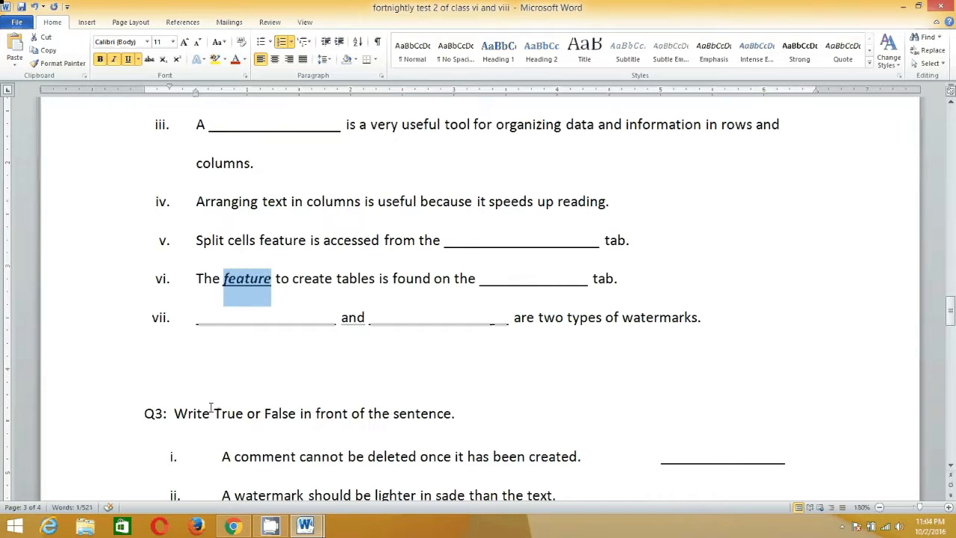
{"action": "left_click", "coordinate": [224, 365]}
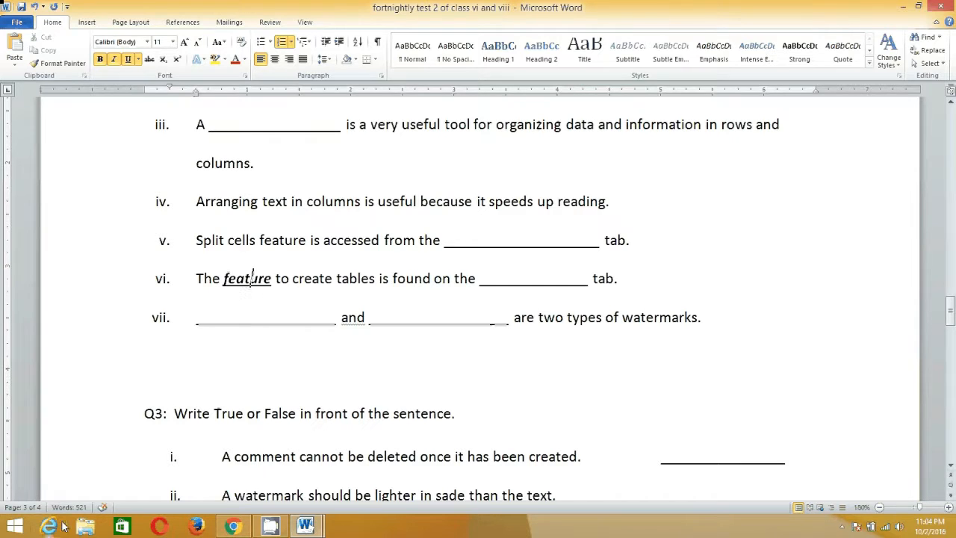
{"action": "left_click", "coordinate": [312, 280]}
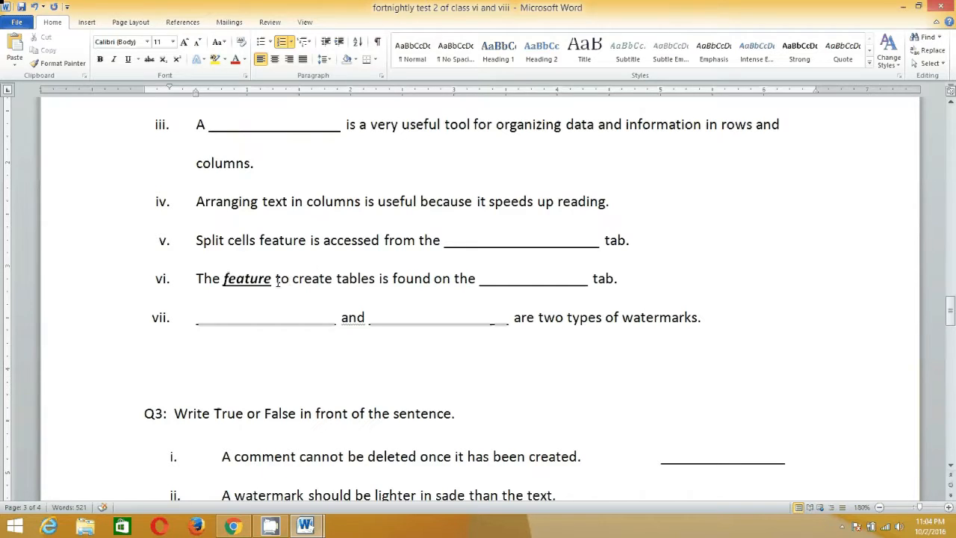
{"action": "left_click", "coordinate": [276, 280]}
{"action": "scroll", "coordinate": [319, 302], "scroll_direction": "down", "scroll_amount": 3}
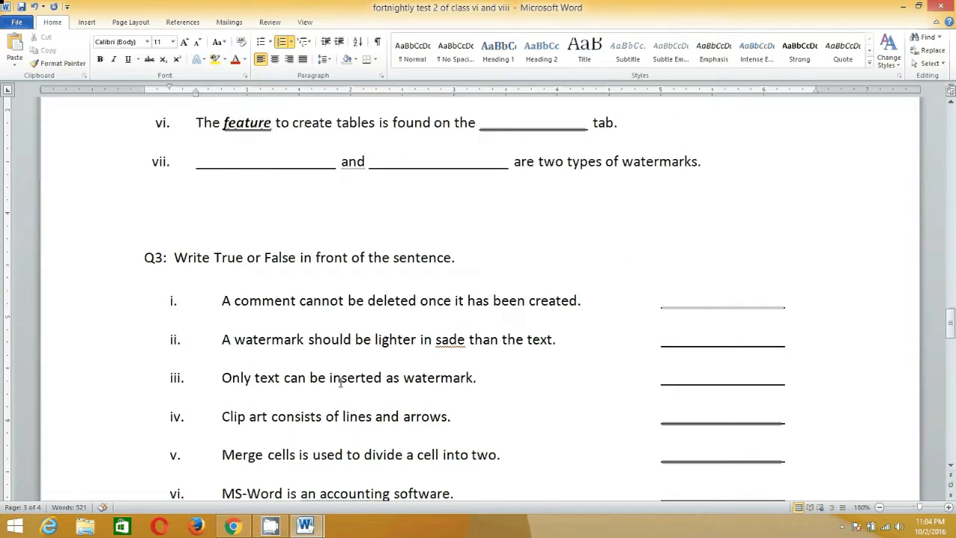
{"action": "left_click_drag", "start_coordinate": [330, 379], "coordinate": [381, 381]}
{"action": "scroll", "coordinate": [365, 341], "scroll_direction": "down", "scroll_amount": 4}
{"action": "left_click_drag", "start_coordinate": [321, 295], "coordinate": [389, 294]}
{"action": "scroll", "coordinate": [379, 276], "scroll_direction": "up", "scroll_amount": 5}
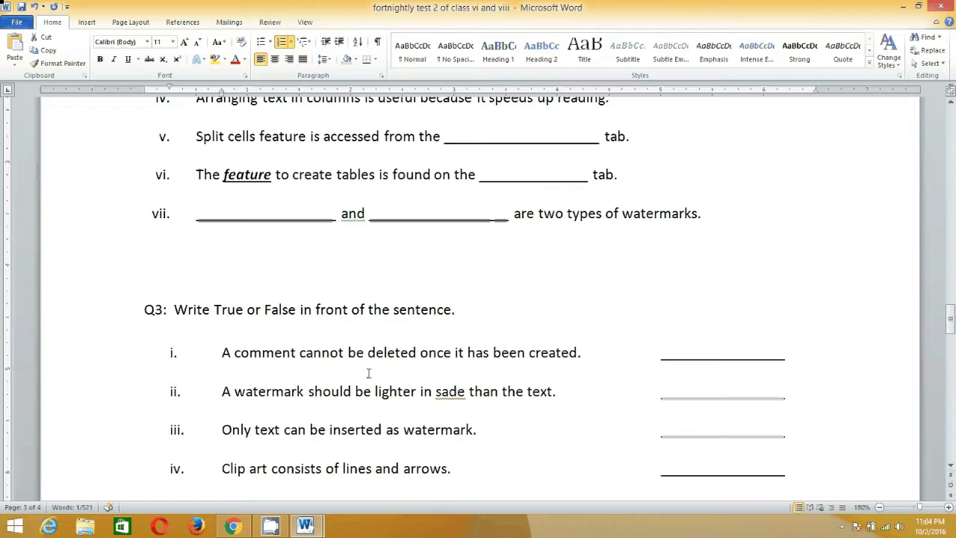
{"action": "left_click_drag", "start_coordinate": [368, 353], "coordinate": [417, 361]}
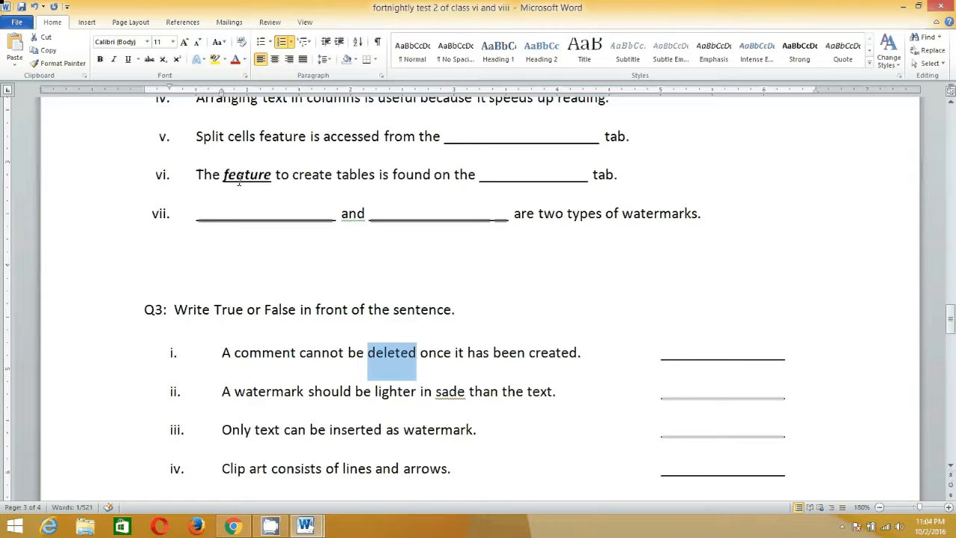
Copy the formatting of "feature" with a locked Format Painter onto the word "watermark" in Q3 sentences ii and iii.
{"action": "left_click_drag", "start_coordinate": [224, 176], "coordinate": [271, 178]}
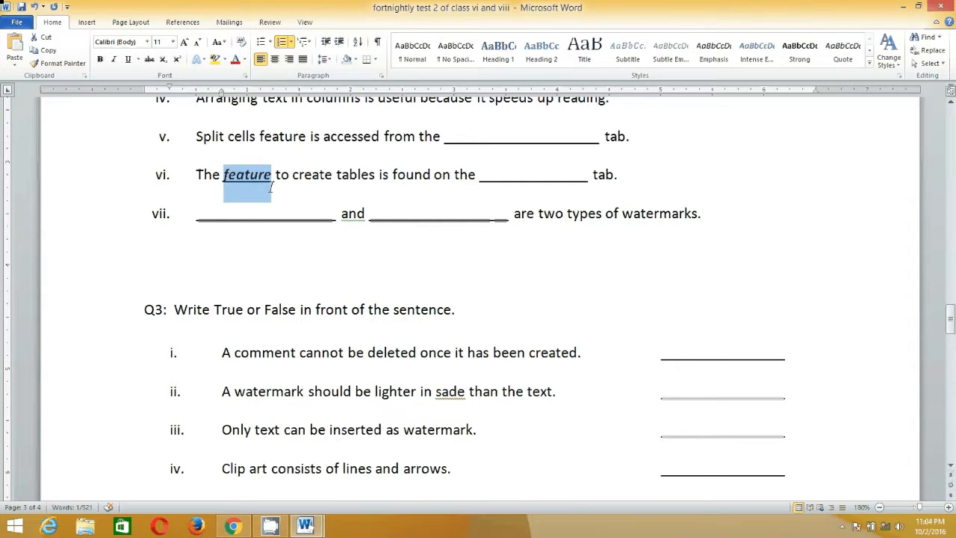
{"action": "left_click", "coordinate": [57, 63]}
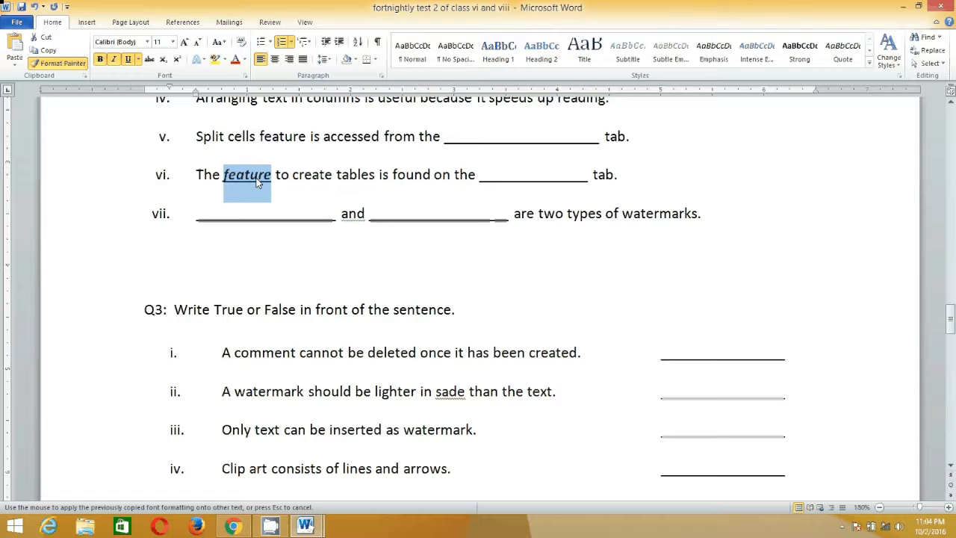
{"action": "scroll", "coordinate": [299, 369], "scroll_direction": "down", "scroll_amount": 1}
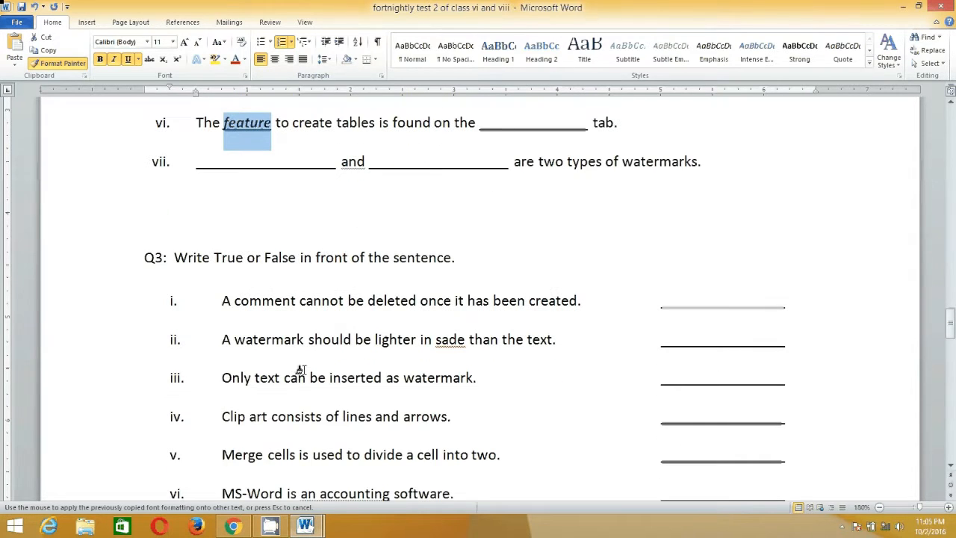
{"action": "left_click_drag", "start_coordinate": [233, 341], "coordinate": [300, 342]}
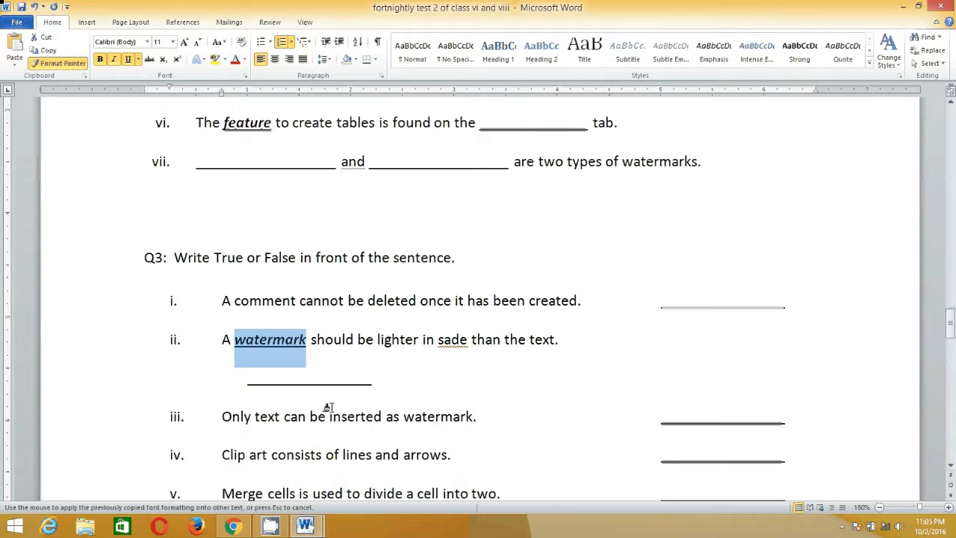
{"action": "scroll", "coordinate": [343, 412], "scroll_direction": "down", "scroll_amount": 2}
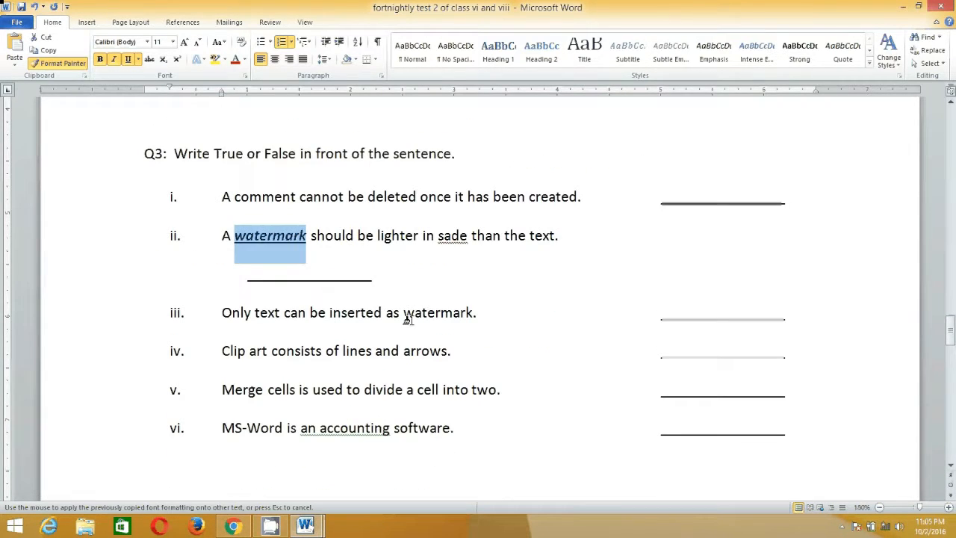
{"action": "left_click_drag", "start_coordinate": [404, 314], "coordinate": [475, 317]}
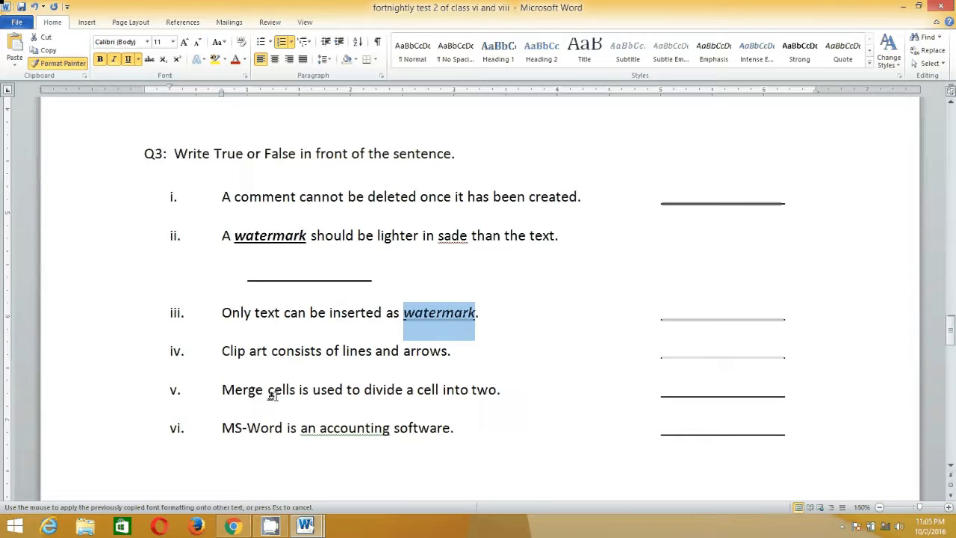
Paint the same formatting onto "accounting", "divide" and "Clip art" in the Q3 list, and turn Format Painter off.
{"action": "left_click_drag", "start_coordinate": [320, 431], "coordinate": [389, 431]}
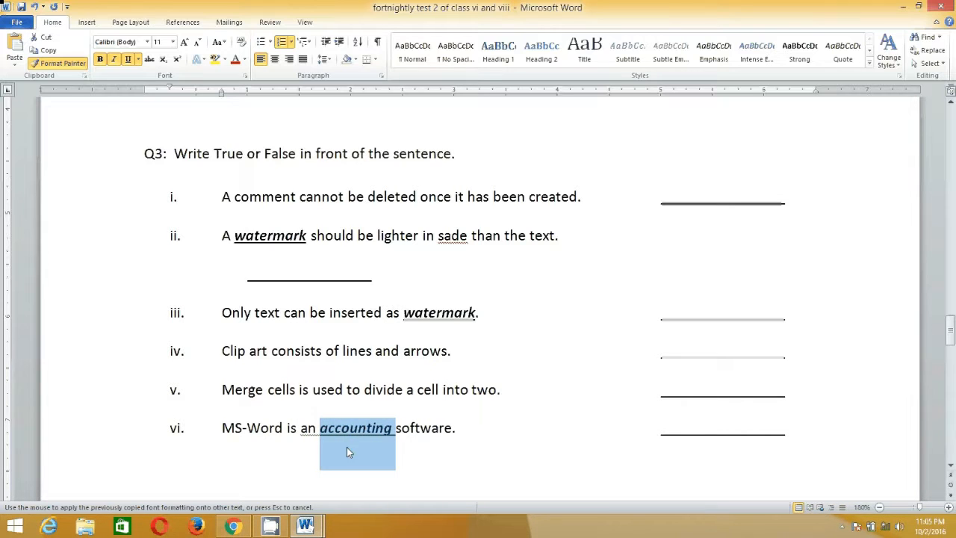
{"action": "left_click_drag", "start_coordinate": [365, 390], "coordinate": [401, 399]}
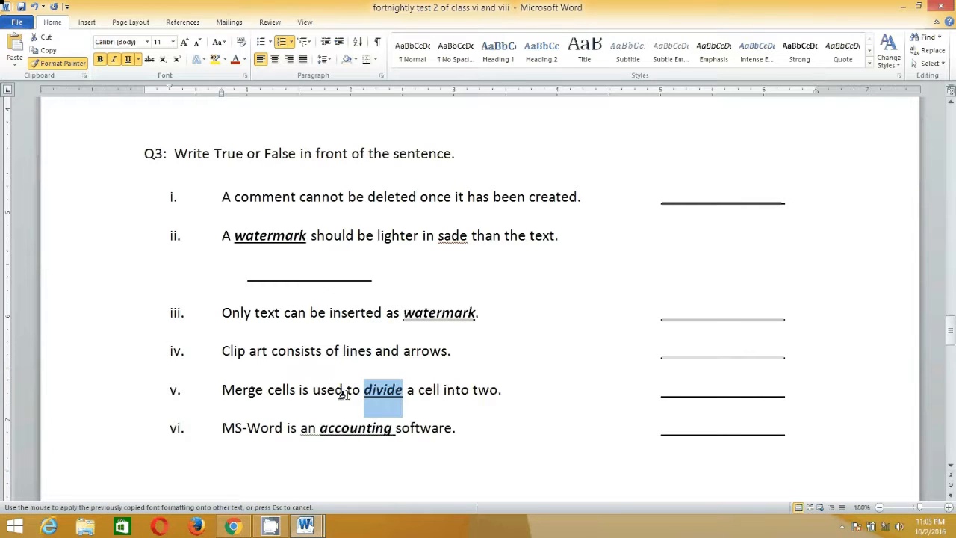
{"action": "left_click_drag", "start_coordinate": [221, 351], "coordinate": [273, 357]}
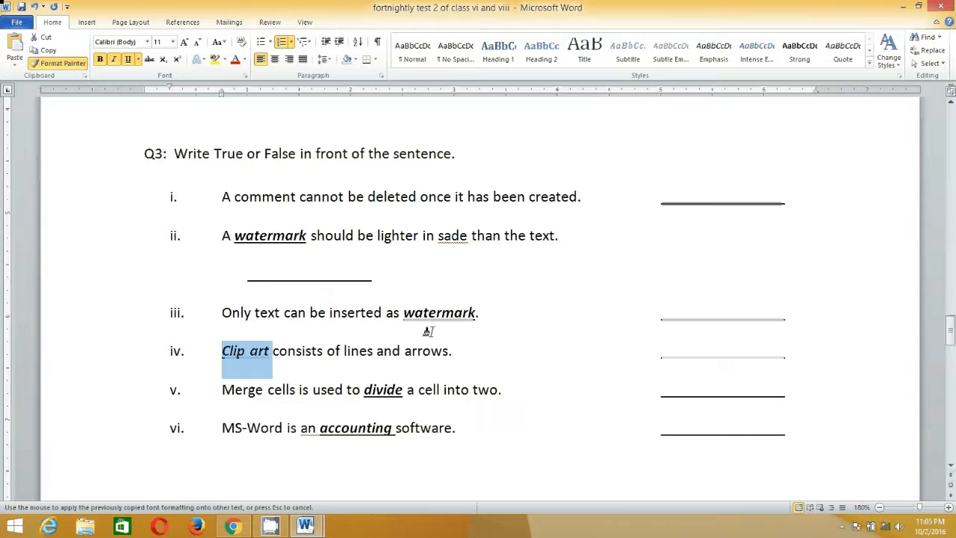
{"action": "left_click", "coordinate": [274, 260]}
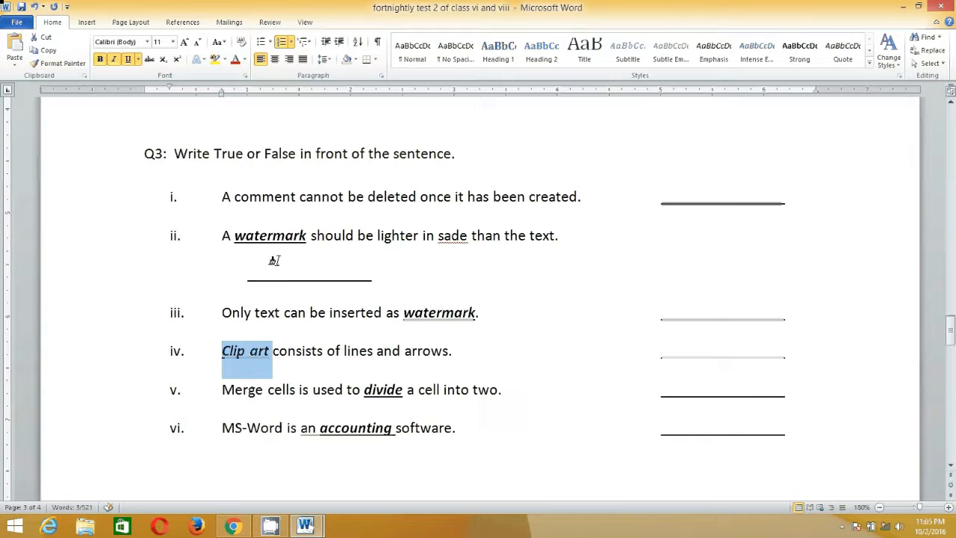
Delete the extra tab space after Q3 sentence ii to bring its answer blank back onto the same line.
{"action": "left_click", "coordinate": [623, 234]}
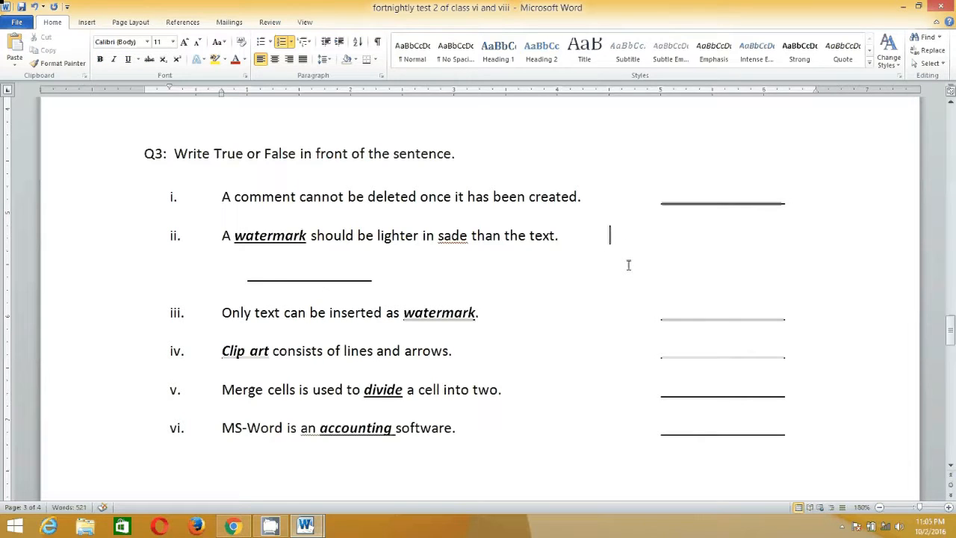
{"action": "key", "text": "Delete"}
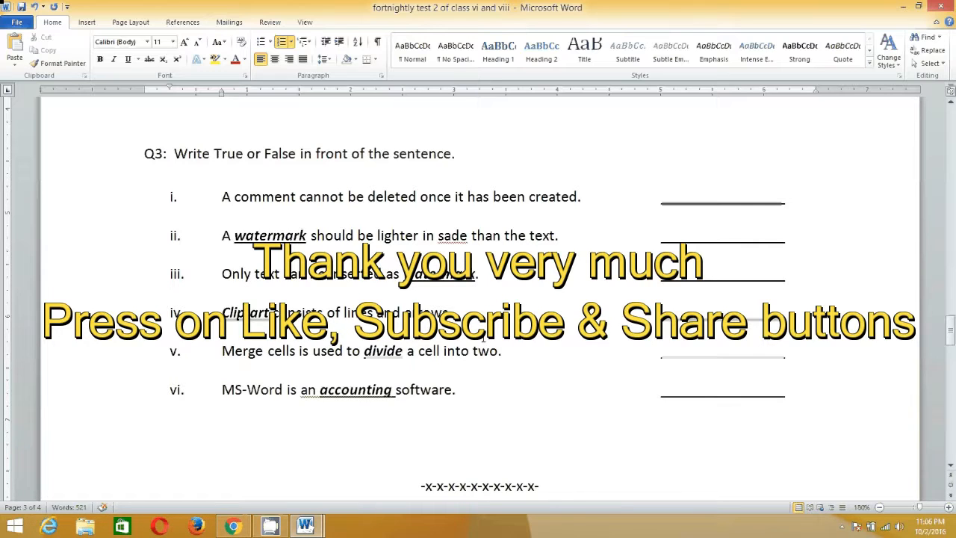
{"action": "left_click", "coordinate": [844, 528]}
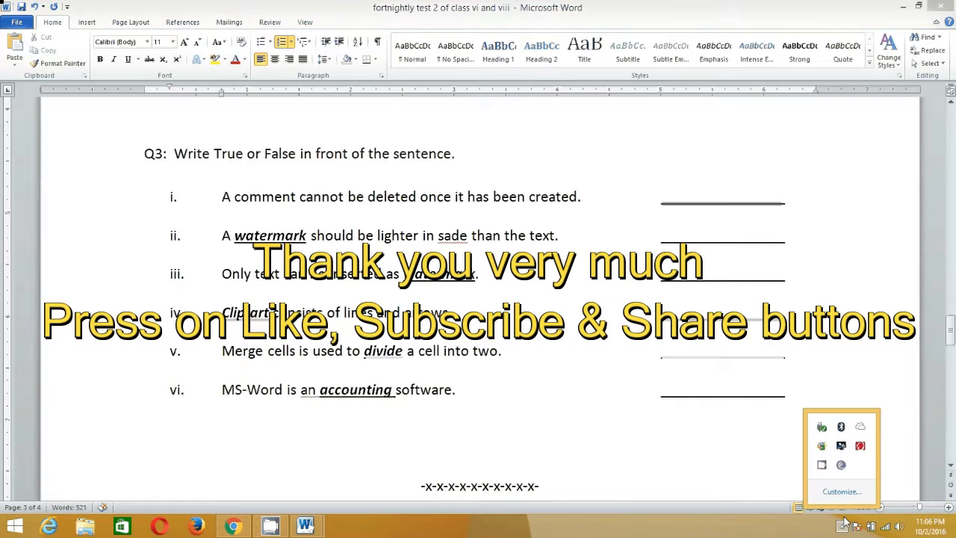
{"action": "right_click", "coordinate": [824, 466]}
{"action": "left_click", "coordinate": [851, 441]}
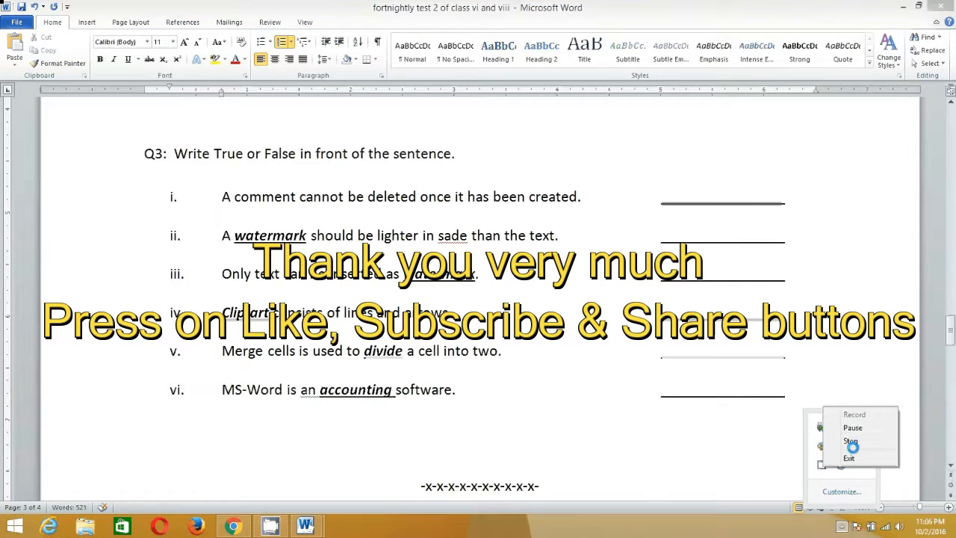